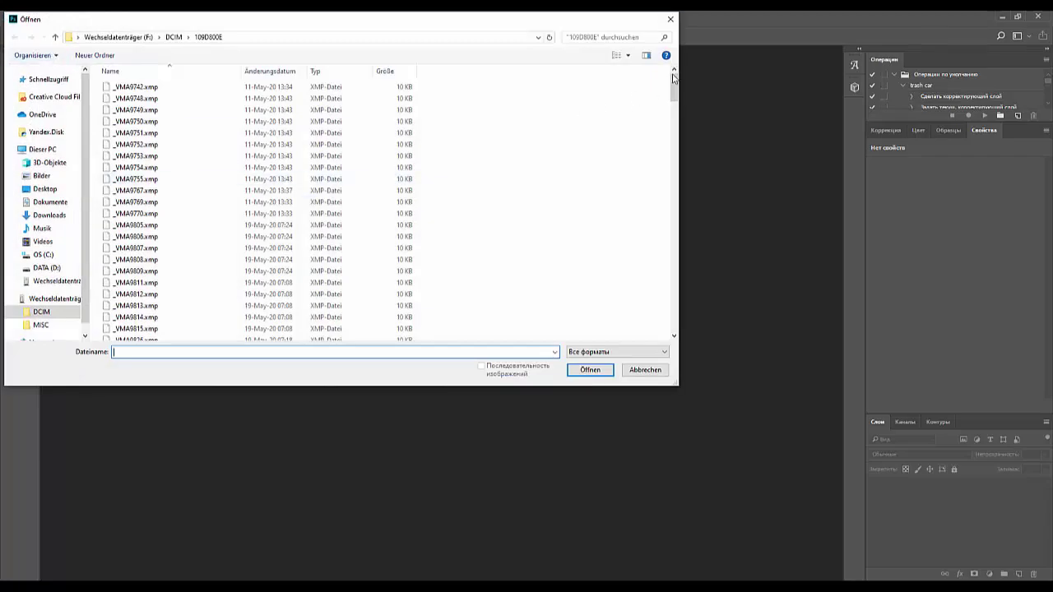
# Open the files from _VMA9902 through _VMA9999 in the 109D800E folder
pyautogui.moveTo(672, 77); pyautogui.dragTo(654, 199)
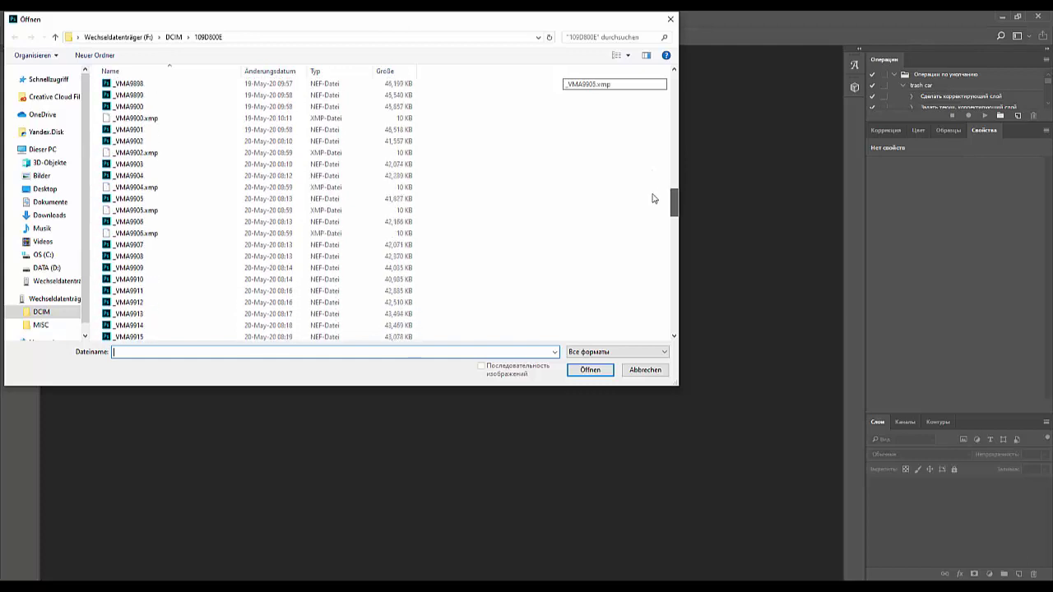
pyautogui.click(121, 142)
pyautogui.moveTo(673, 201); pyautogui.dragTo(676, 357)
pyautogui.keyDown('shift'); pyautogui.click(136, 322); pyautogui.keyUp('shift')
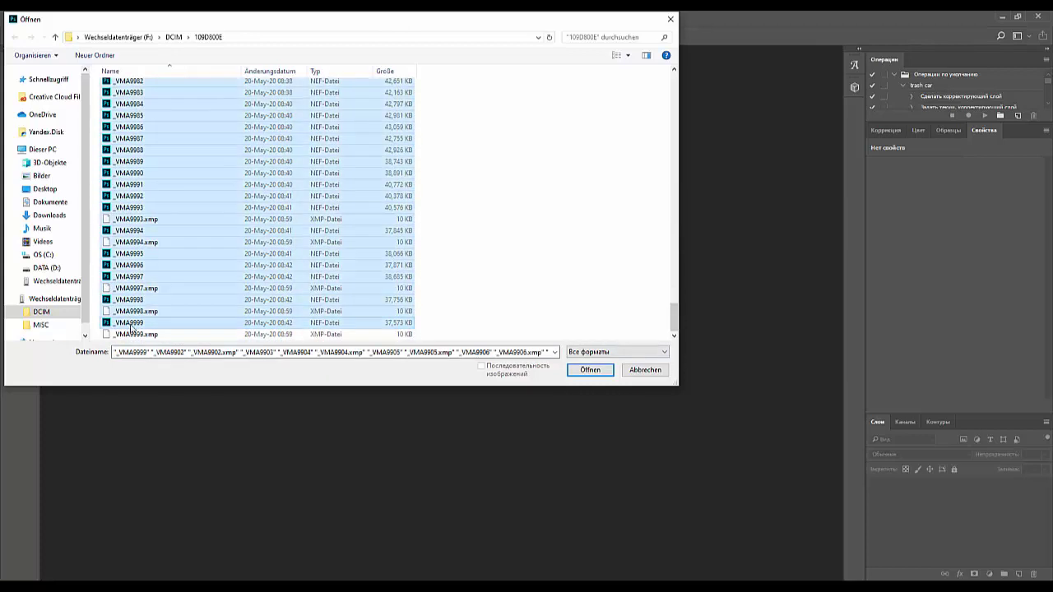
pyautogui.click(589, 370)
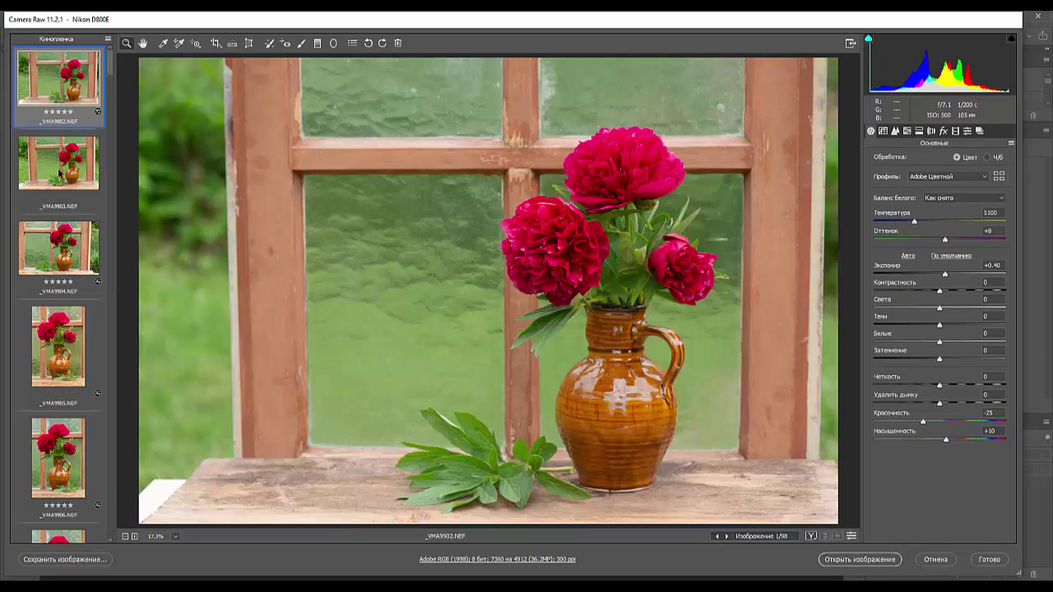
# Look through the first five peony photos, _VMA9902 to _VMA9906, and compare how they are framed
pyautogui.click(69, 259)
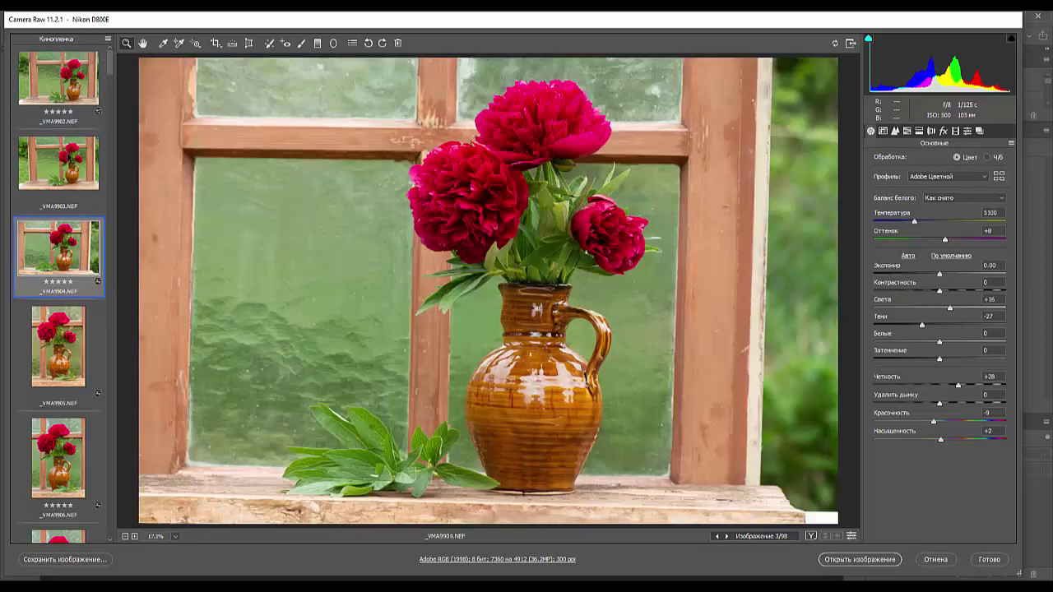
pyautogui.click(57, 163)
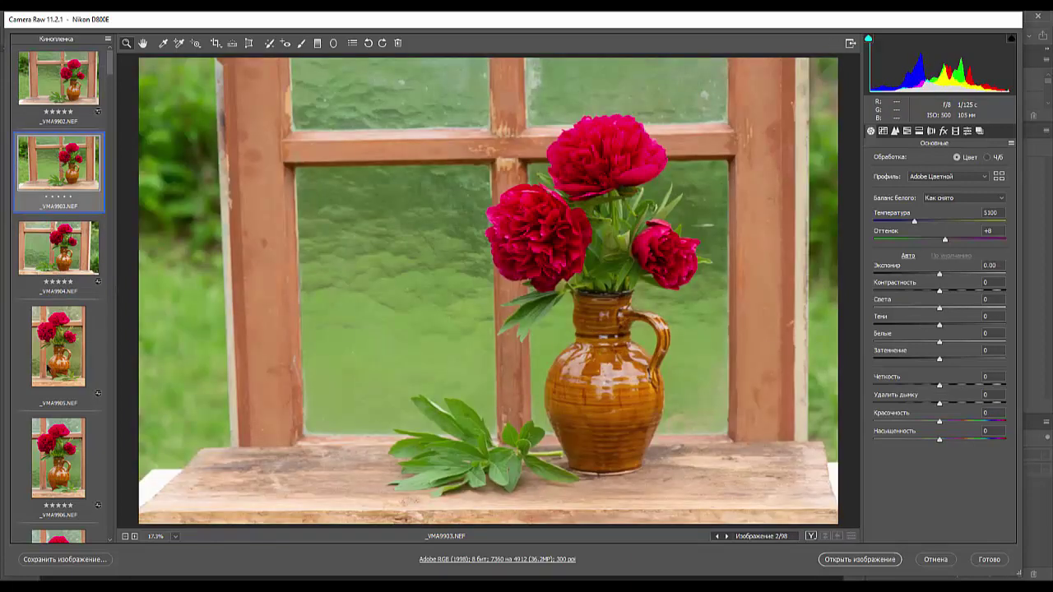
pyautogui.click(65, 379)
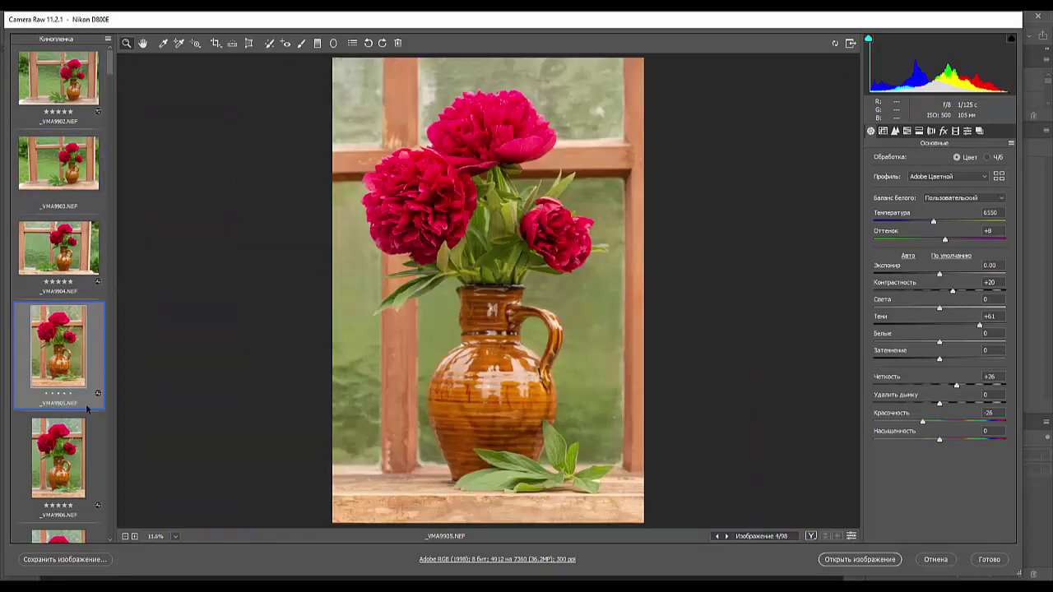
pyautogui.click(66, 466)
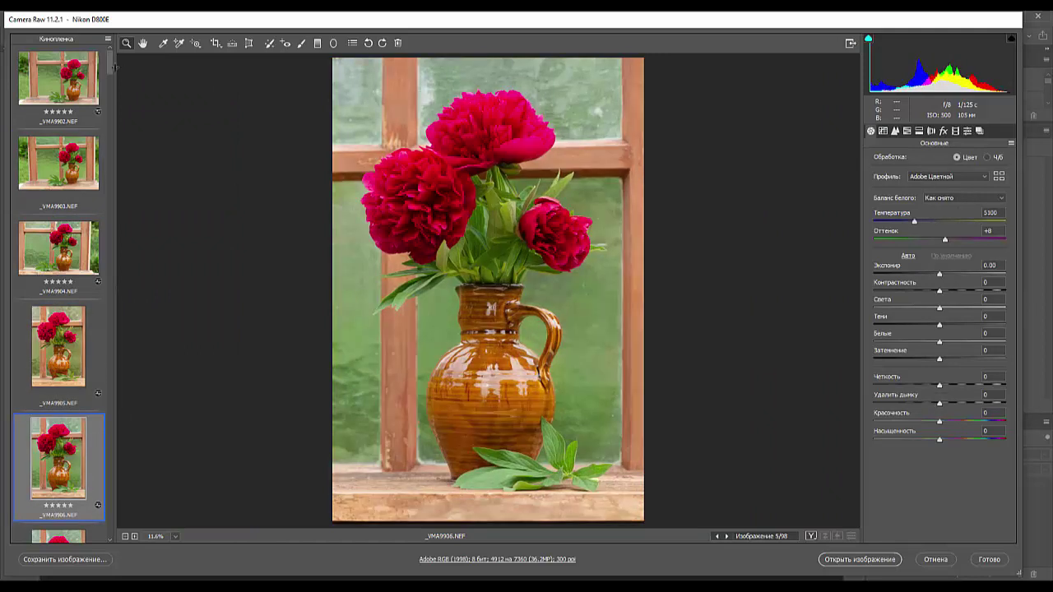
pyautogui.moveTo(110, 65); pyautogui.dragTo(112, 59)
pyautogui.click(66, 157)
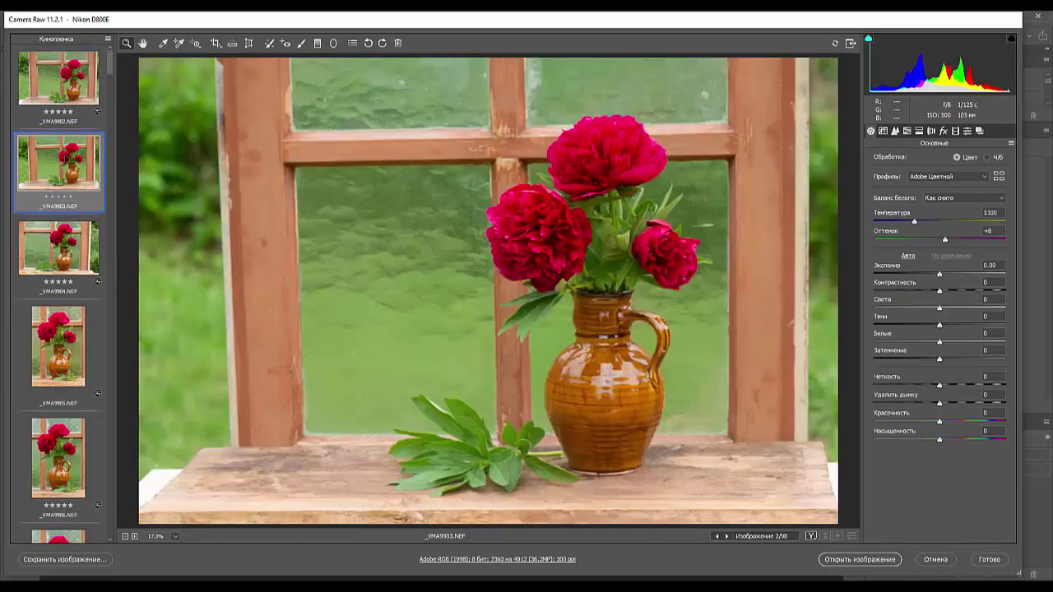
pyautogui.click(62, 74)
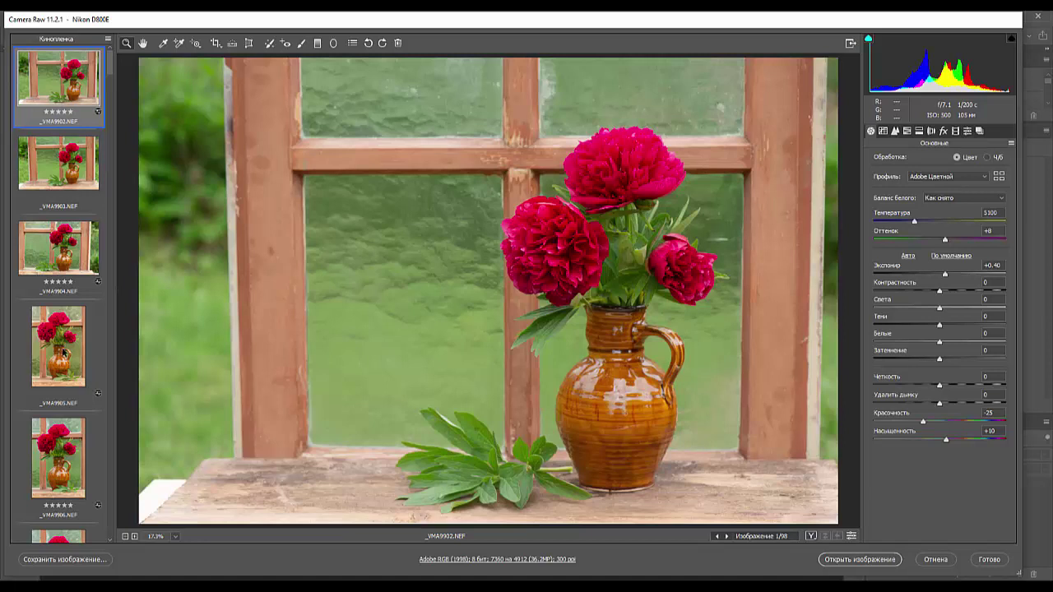
pyautogui.keyDown('shift'); pyautogui.click(65, 463); pyautogui.keyUp('shift')
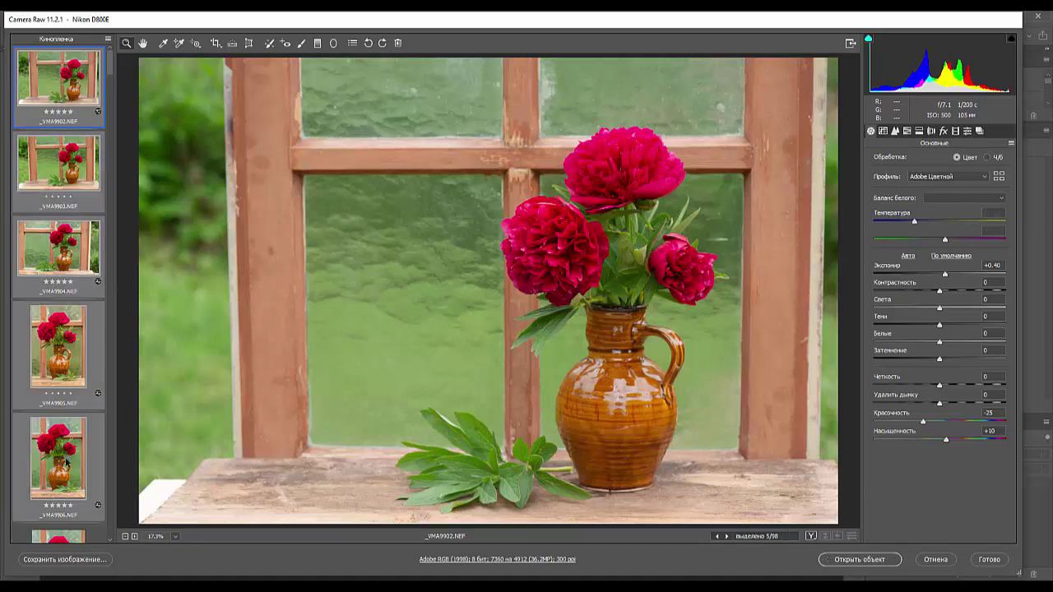
pyautogui.keyDown('ctrl'); pyautogui.click(41, 100); pyautogui.keyUp('ctrl')
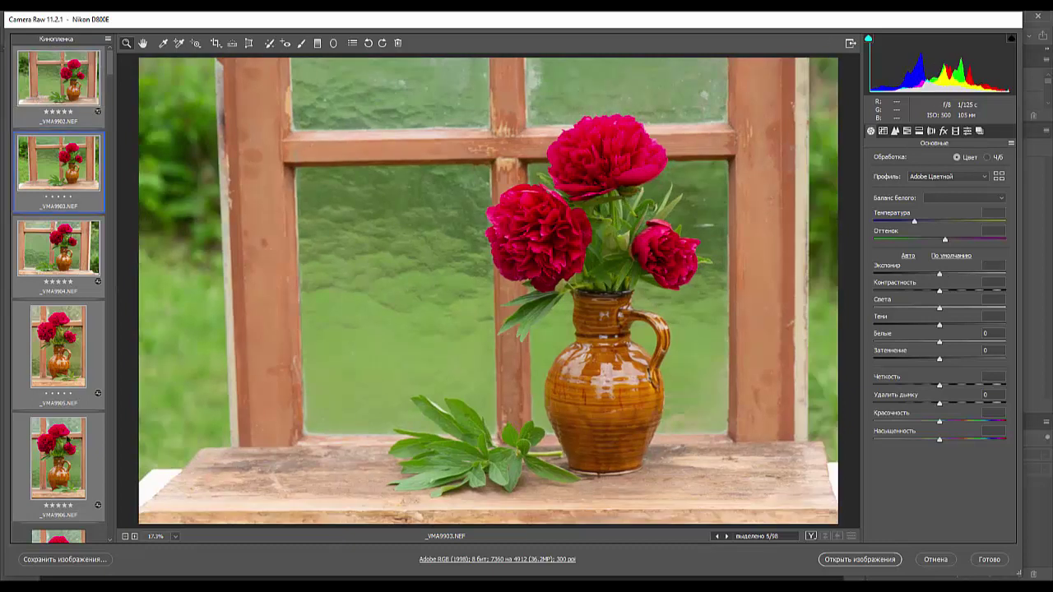
pyautogui.keyDown('ctrl'); pyautogui.click(72, 367); pyautogui.keyUp('ctrl')
pyautogui.keyDown('ctrl'); pyautogui.click(72, 368); pyautogui.keyUp('ctrl')
# Choose only _VMA9903.NEF in the filmstrip and open it for editing in Photoshop
pyautogui.click(79, 167)
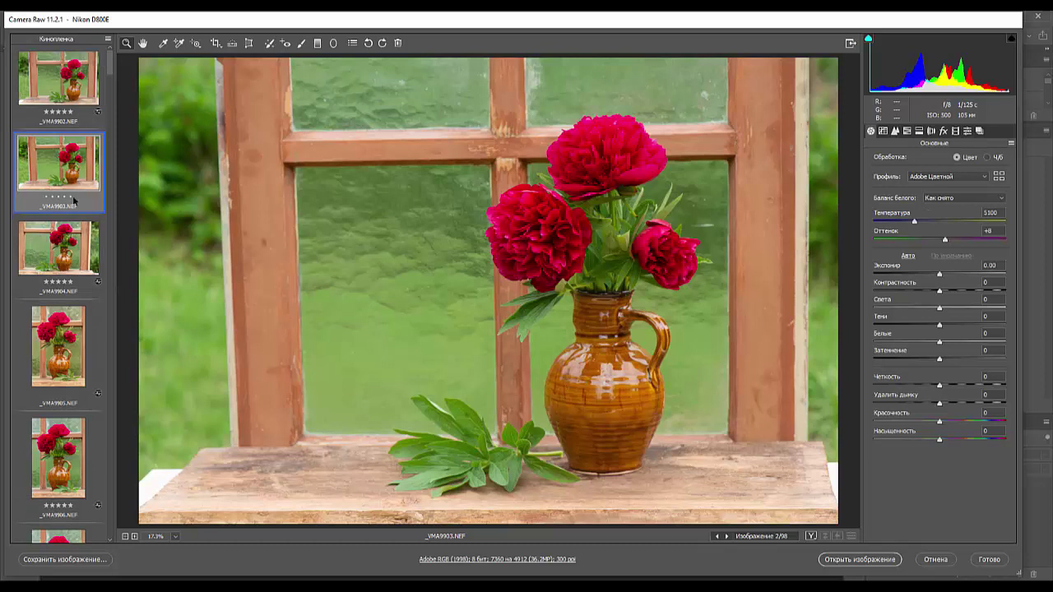
pyautogui.click(847, 565)
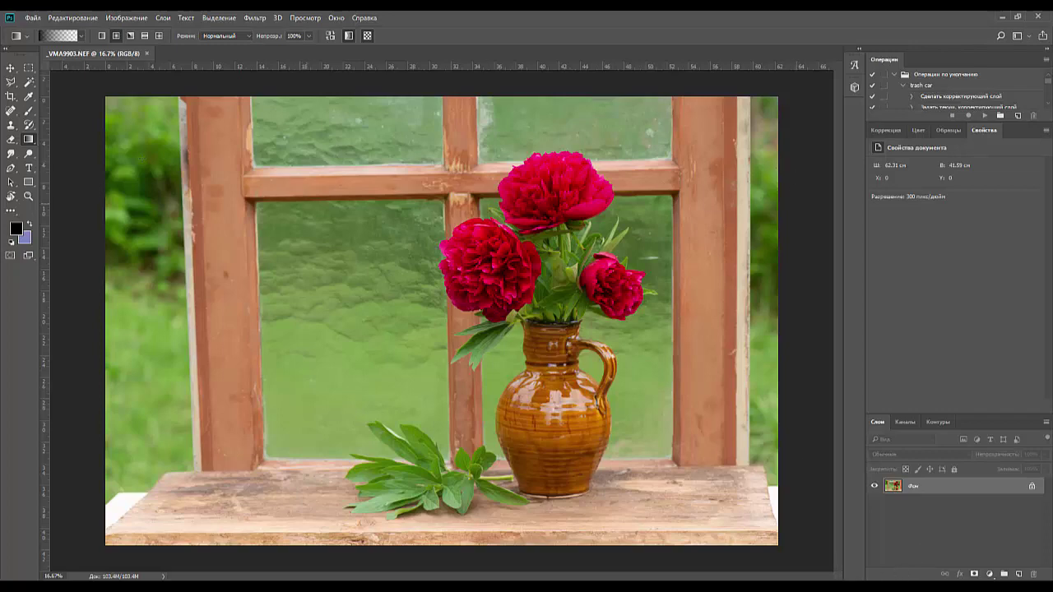
# Straighten the photo by rotating it slightly with the Crop tool and apply the crop
pyautogui.click(11, 96)
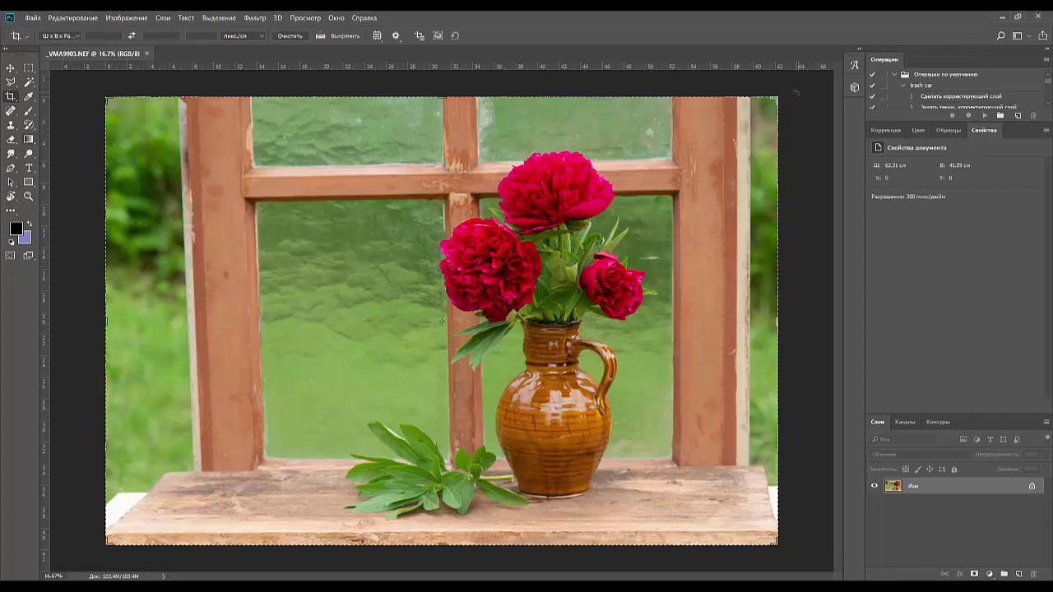
pyautogui.moveTo(796, 92); pyautogui.dragTo(798, 106)
pyautogui.press('Return')
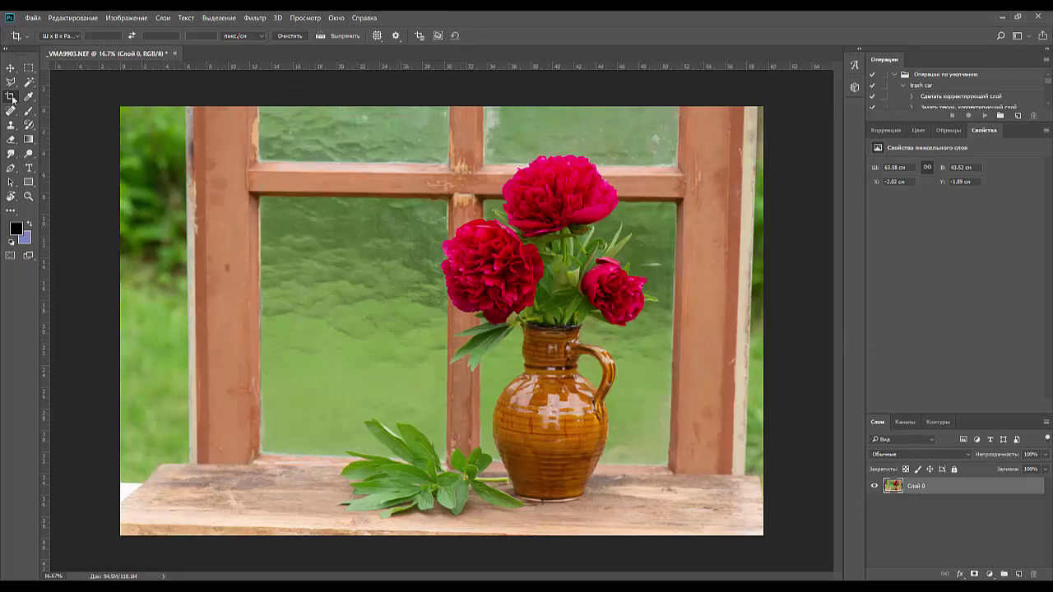
# Crop the garden background off both sides of the photo, ending within the outer window posts
pyautogui.click(121, 319)
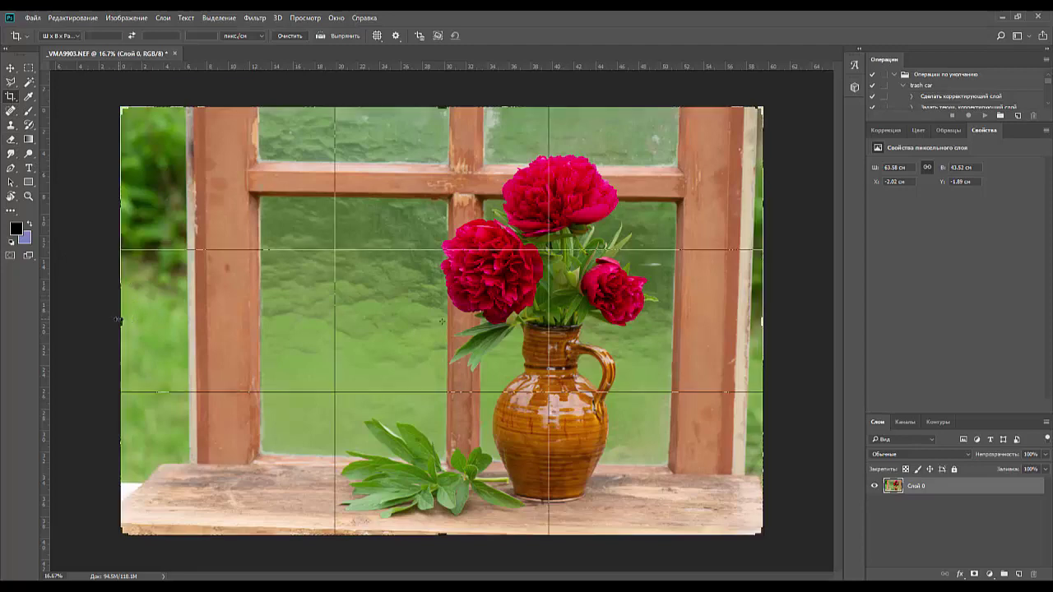
pyautogui.click(119, 320)
pyautogui.moveTo(120, 321); pyautogui.dragTo(163, 324)
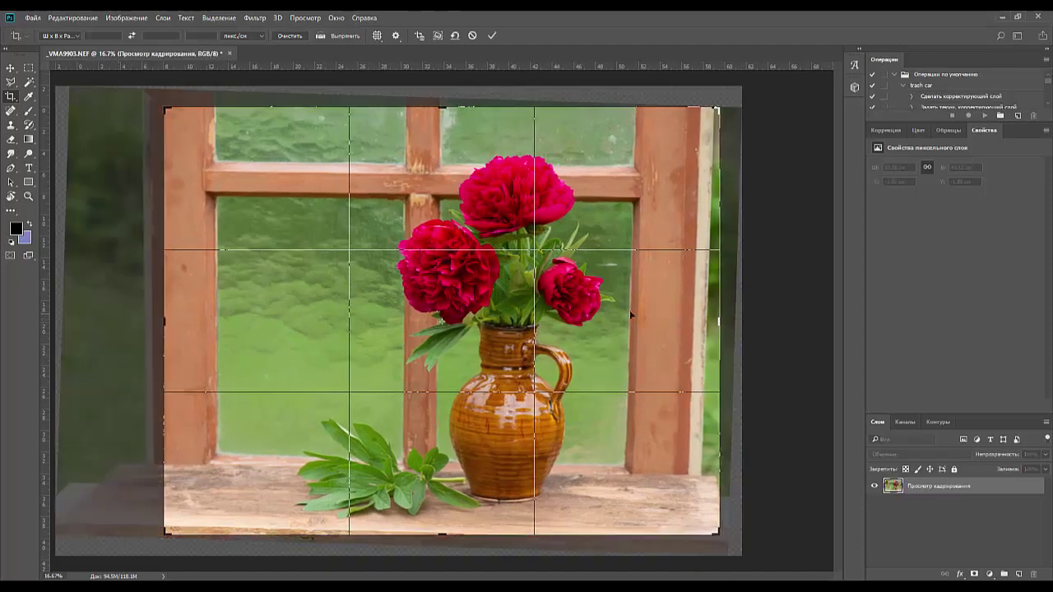
pyautogui.moveTo(725, 317); pyautogui.dragTo(703, 321)
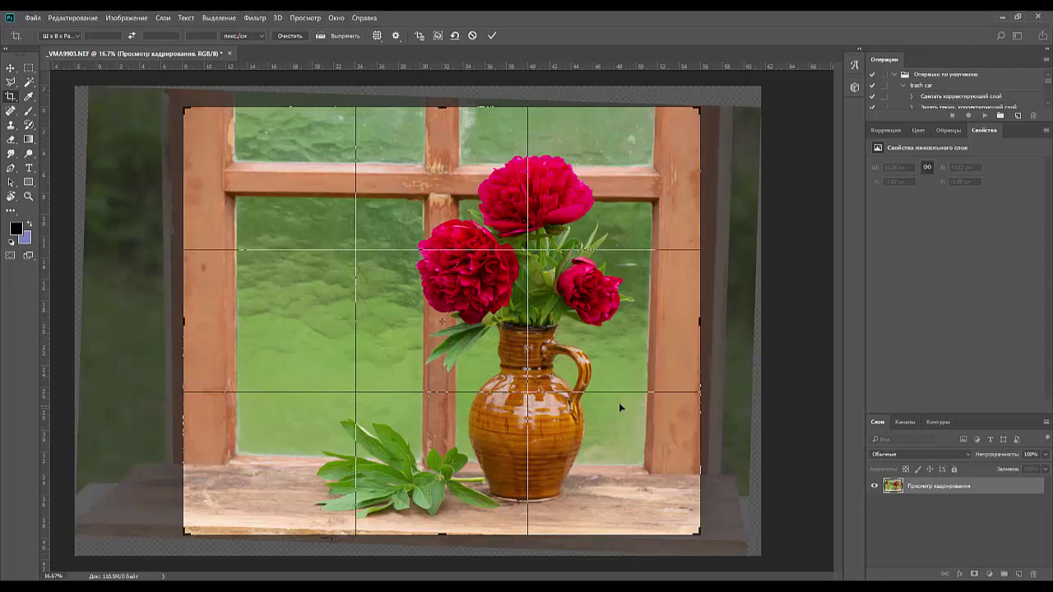
pyautogui.press('Return')
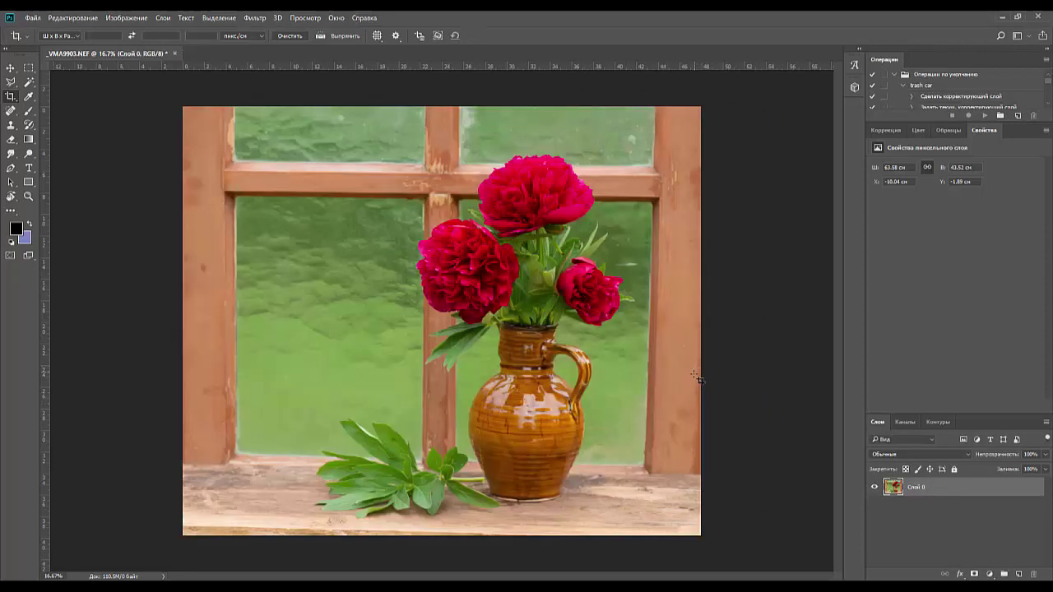
# Free-transform the photo layer, skewing its right side slightly upward to level the window bars and shelf
pyautogui.hotkey('ctrl', 't')
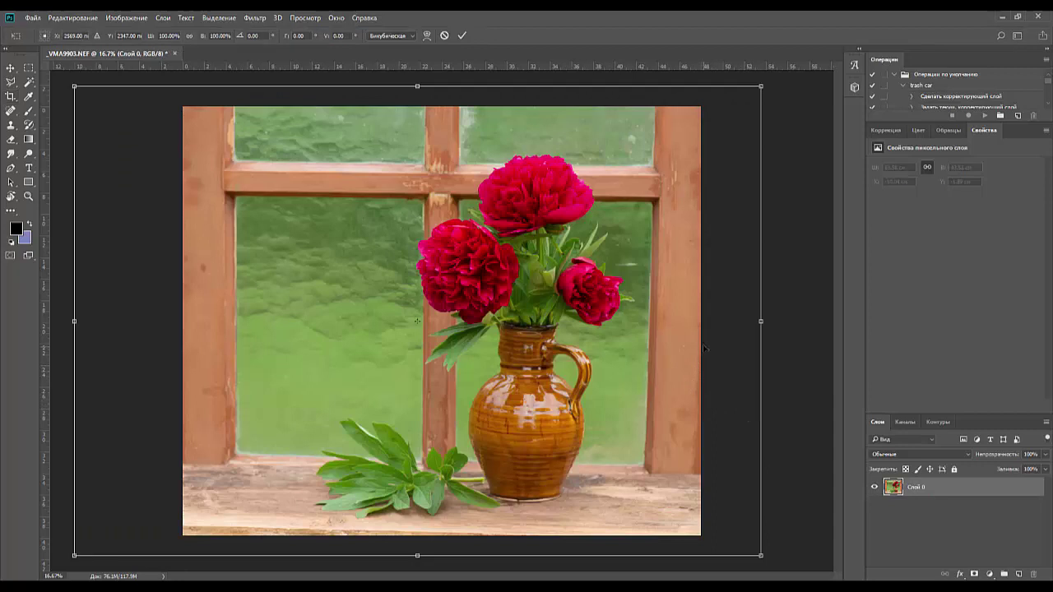
pyautogui.moveTo(760, 321); pyautogui.dragTo(759, 308)
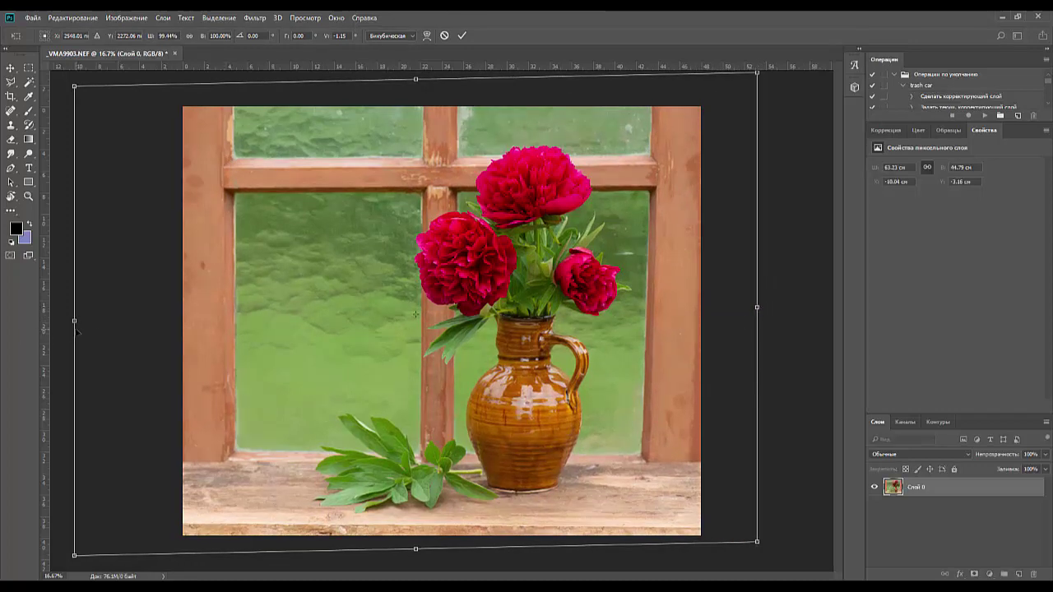
pyautogui.moveTo(76, 327); pyautogui.dragTo(77, 325)
pyautogui.press('Return')
# Crop a thin strip off the upper and lower edges of the photo
pyautogui.press('c')
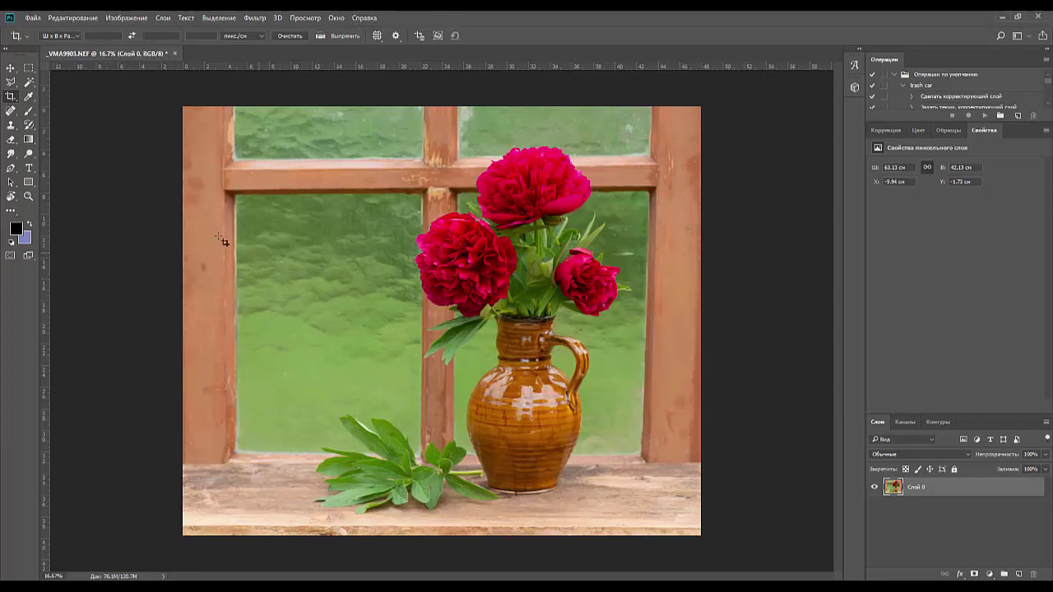
pyautogui.click(443, 111)
pyautogui.moveTo(444, 111); pyautogui.dragTo(442, 115)
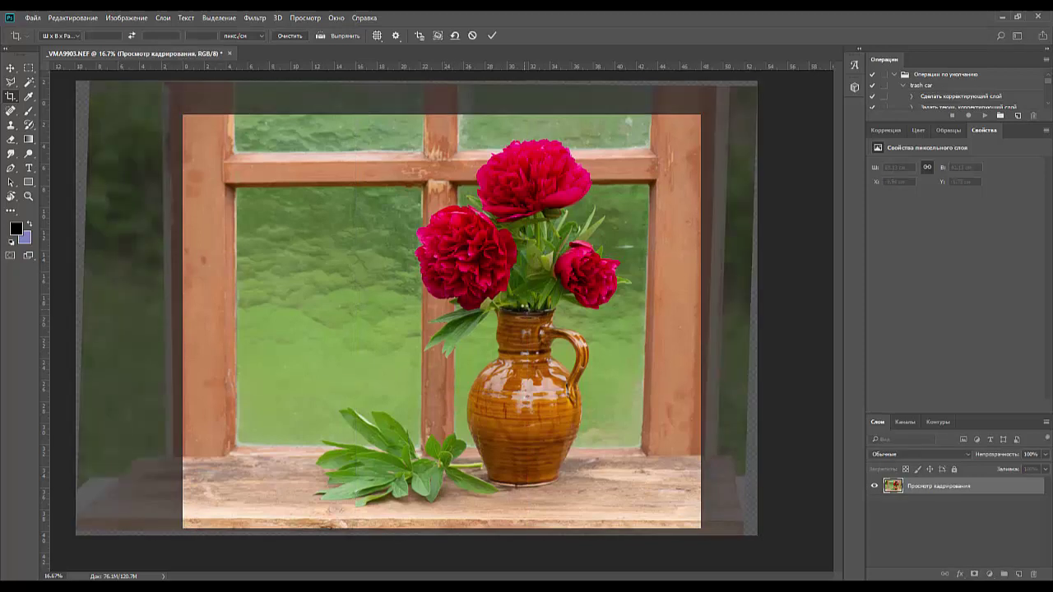
pyautogui.doubleClick(524, 308)
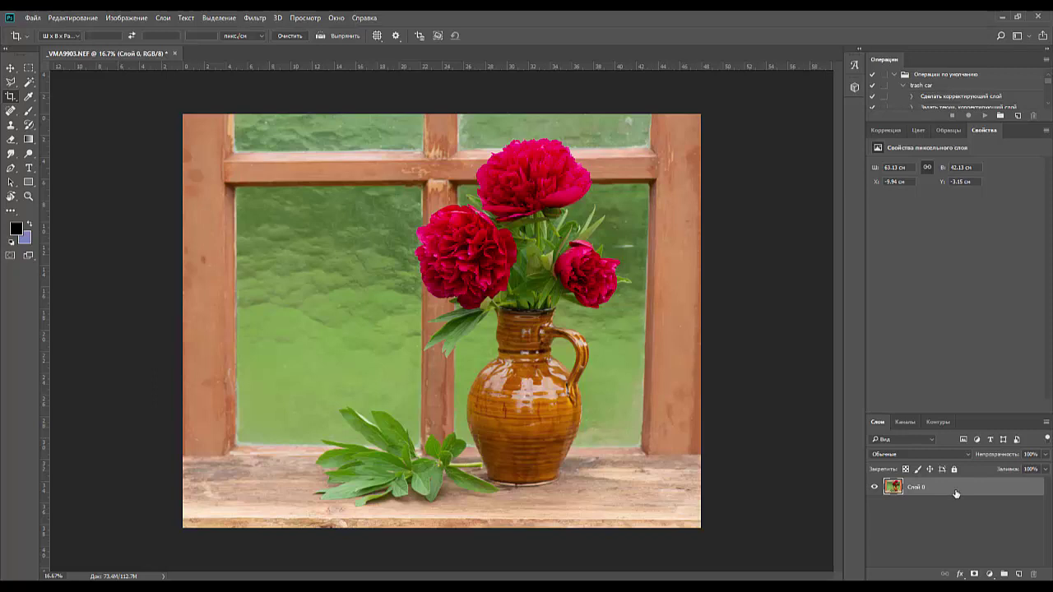
# Add a Levels adjustment layer above the photo and raise its black input level to 56
pyautogui.moveTo(955, 494)
pyautogui.mouseDown()
pyautogui.moveTo(963, 490)
pyautogui.moveTo(964, 564)
pyautogui.moveTo(966, 503)
pyautogui.mouseUp()
pyautogui.click(882, 130)
pyautogui.click(907, 154)
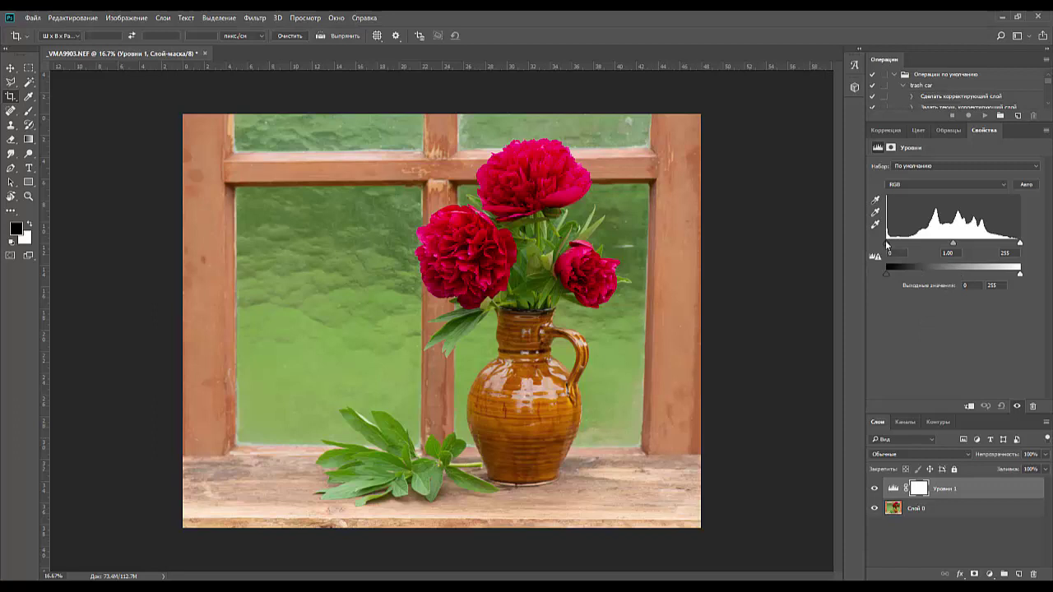
pyautogui.moveTo(887, 244); pyautogui.dragTo(916, 244)
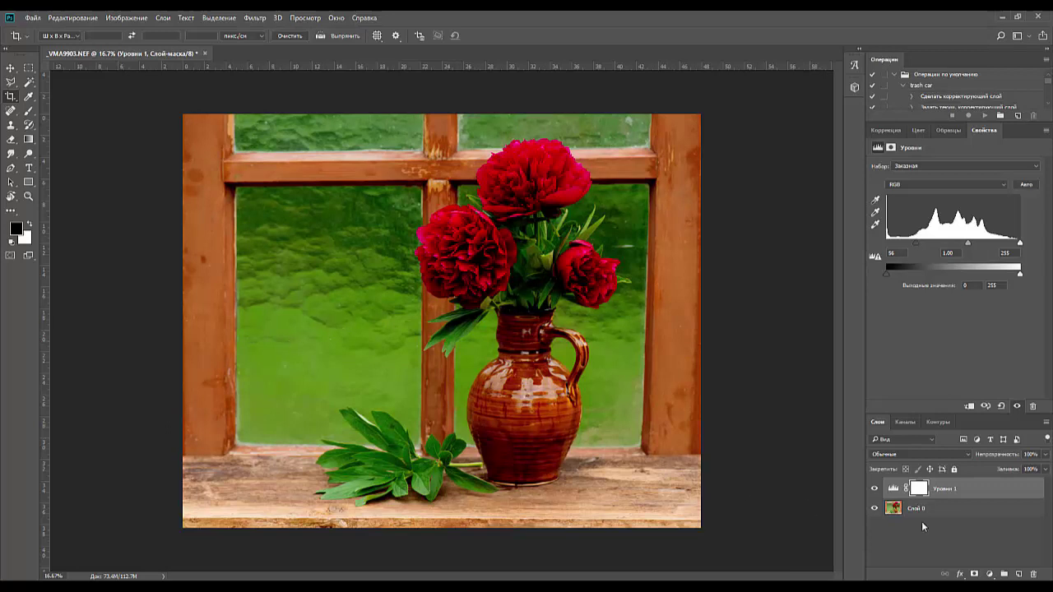
# Fade the Levels effect over the peonies by drawing radial foreground-to-transparent gradients in black on the layer's mask
pyautogui.click(918, 491)
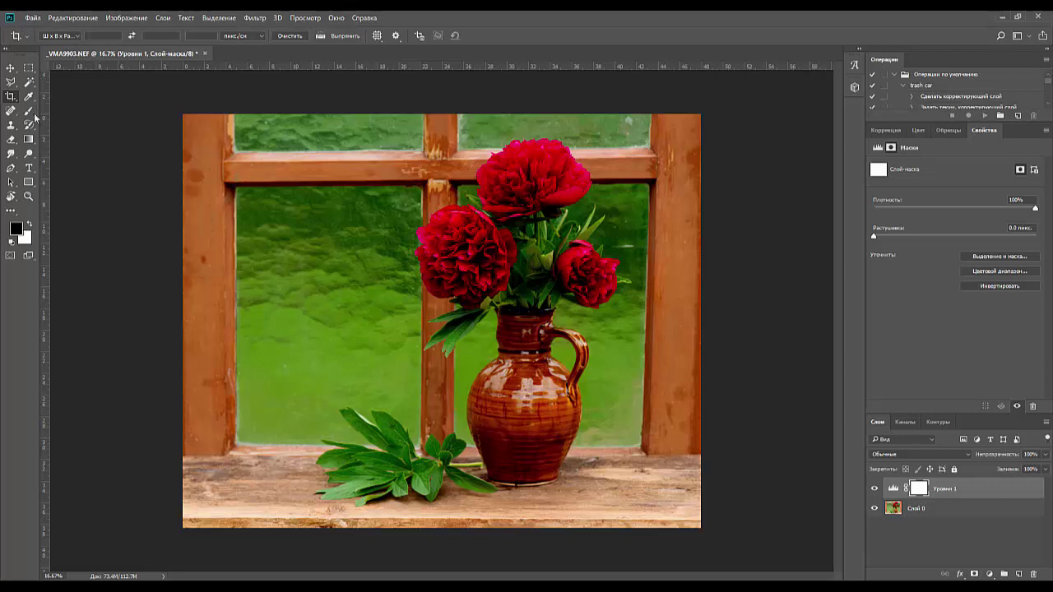
pyautogui.click(28, 139)
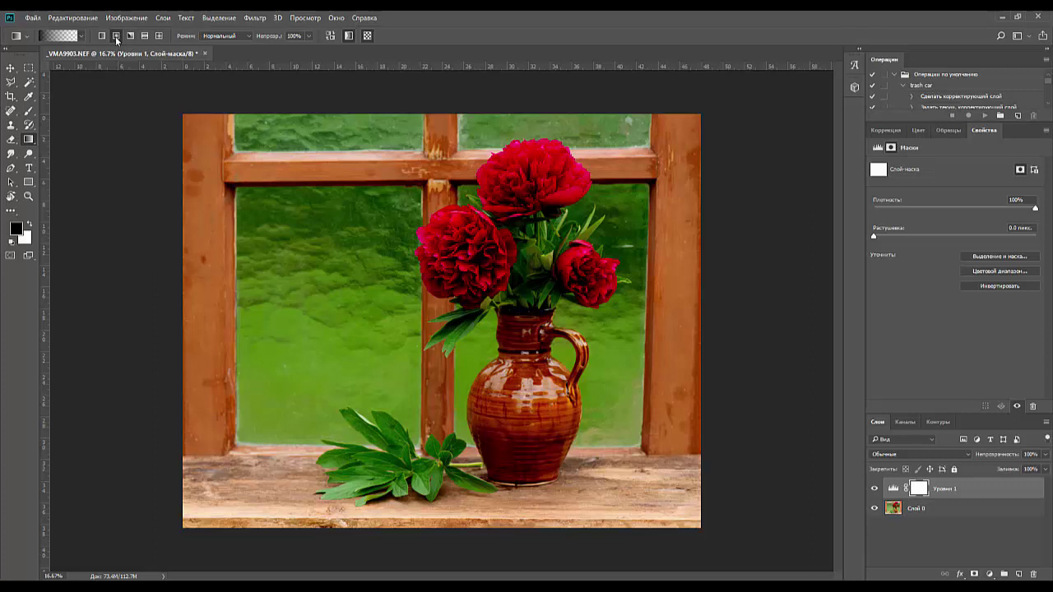
pyautogui.click(61, 37)
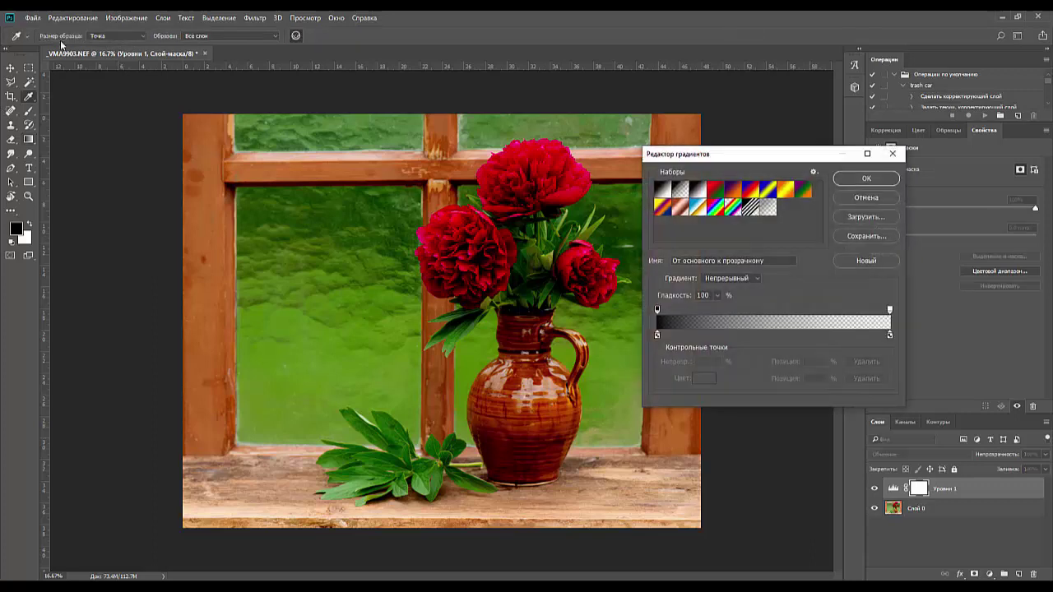
pyautogui.click(893, 153)
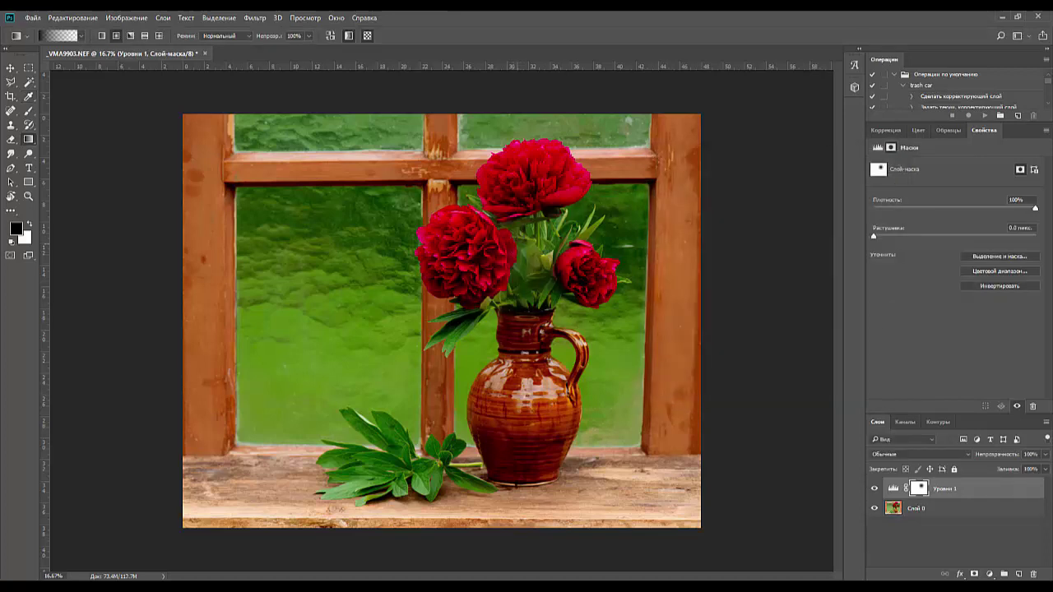
pyautogui.moveTo(526, 234); pyautogui.dragTo(633, 309)
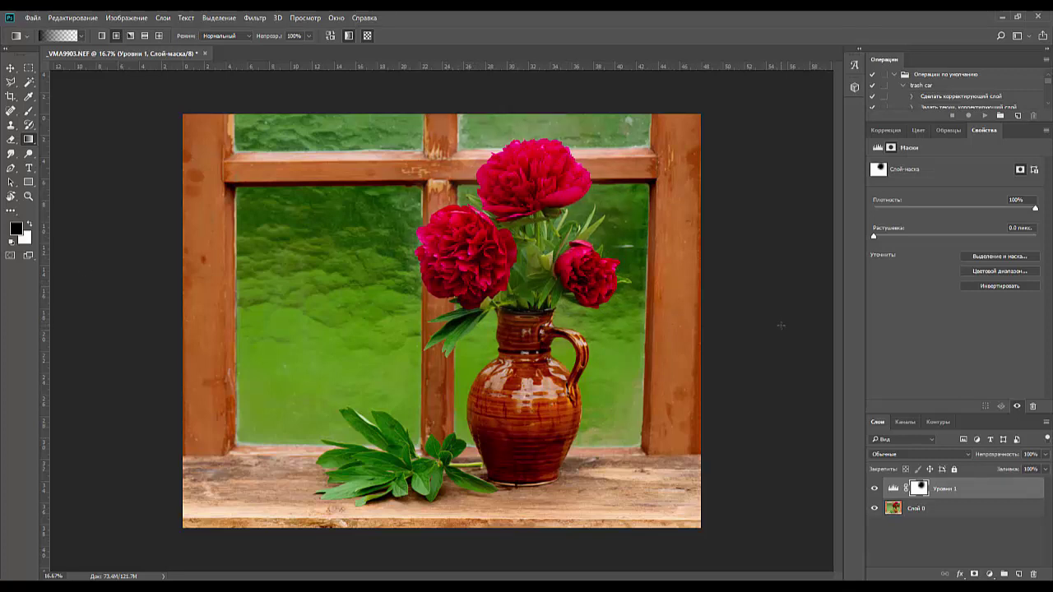
pyautogui.press('super')
pyautogui.press('super')
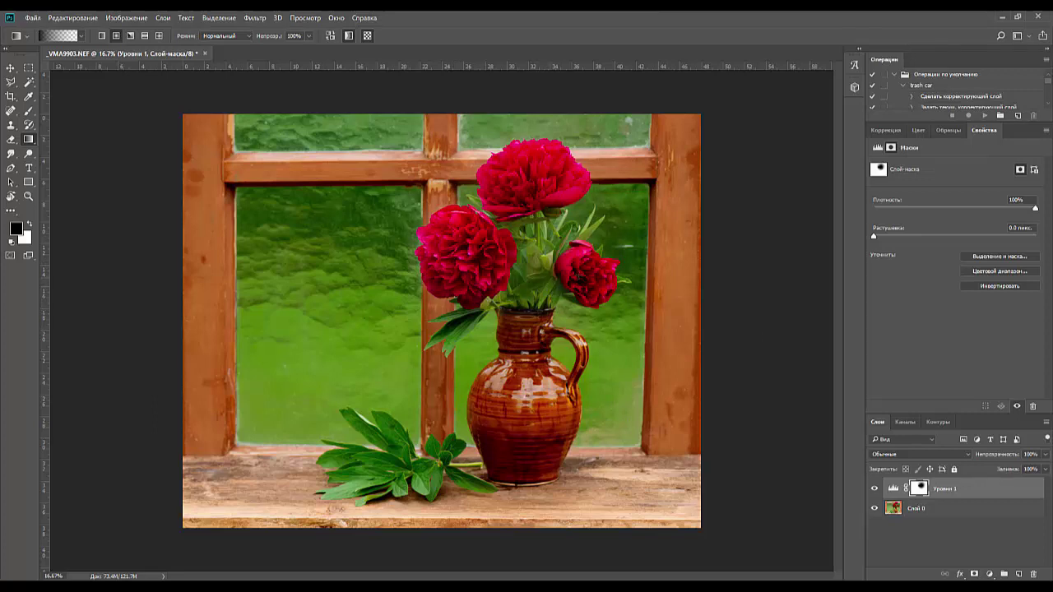
# Lighten the jug and the leaves on the shelf with more black radial gradients on the Levels mask
pyautogui.moveTo(568, 368)
pyautogui.mouseDown()
pyautogui.moveTo(510, 453)
pyautogui.moveTo(485, 399)
pyautogui.mouseUp()
pyautogui.moveTo(390, 460)
pyautogui.mouseDown()
pyautogui.moveTo(402, 471)
pyautogui.moveTo(393, 477)
pyautogui.mouseUp()
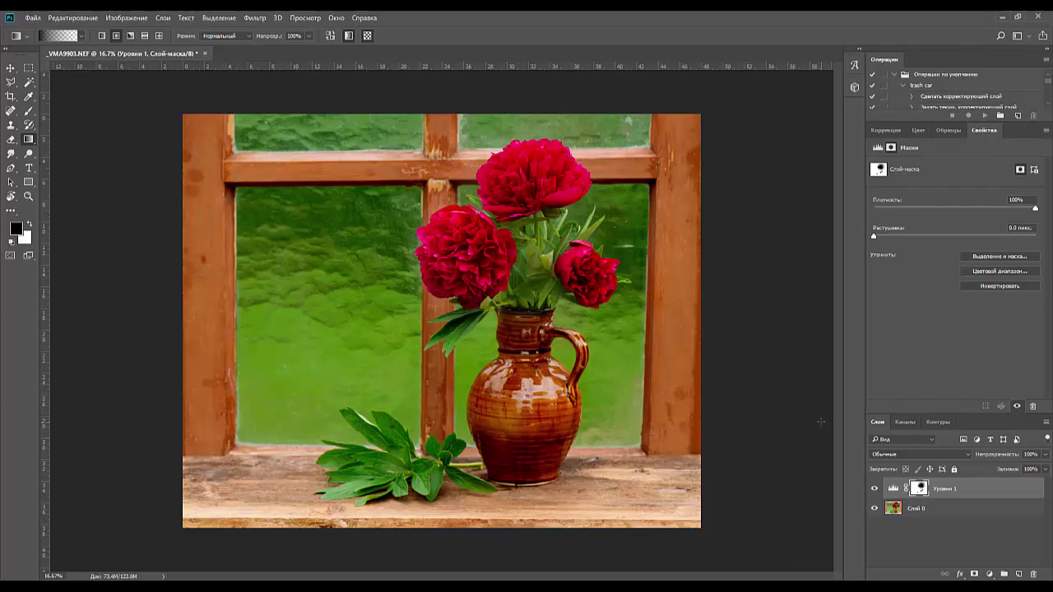
pyautogui.hotkey('ctrl', '-')
pyautogui.hotkey('ctrl', '-')
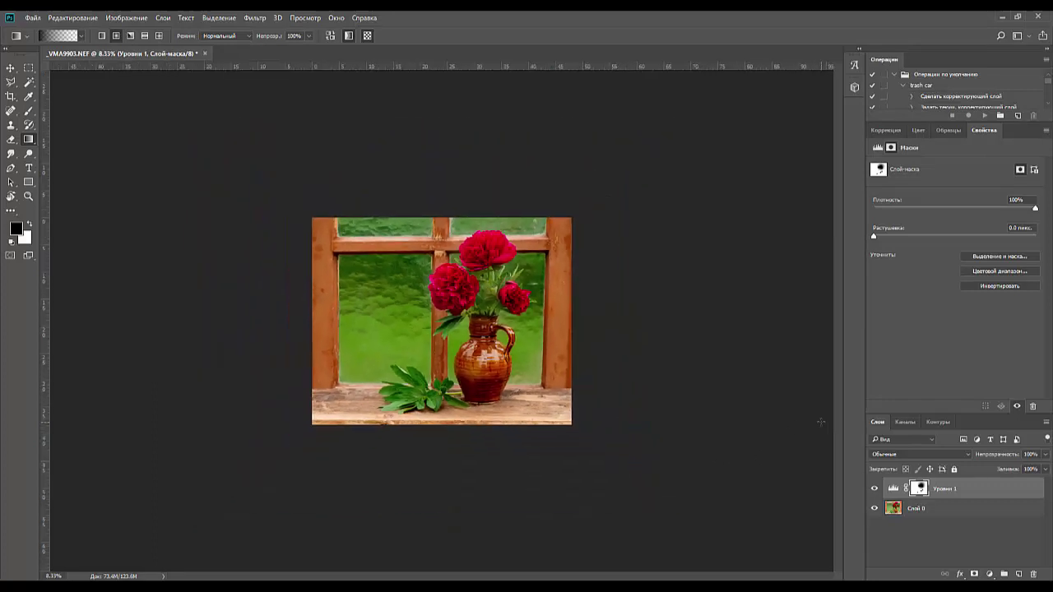
pyautogui.hotkey('ctrl', '+')
pyautogui.hotkey('ctrl', '+')
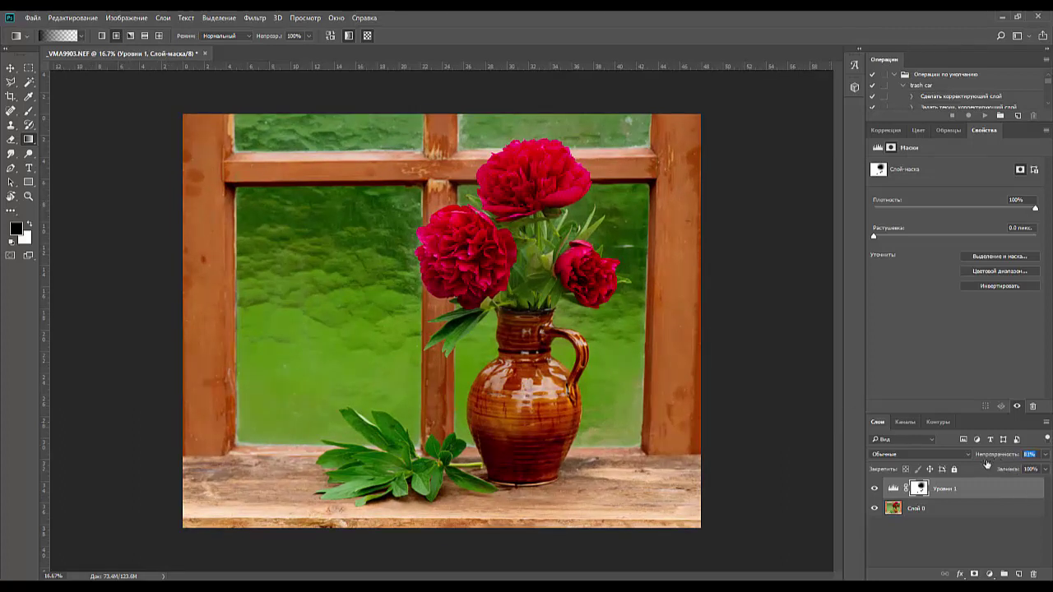
# Lower the Levels layer's opacity to 55% and crop thin strips off the photo's upper and lower edges
pyautogui.moveTo(1002, 455); pyautogui.dragTo(953, 486)
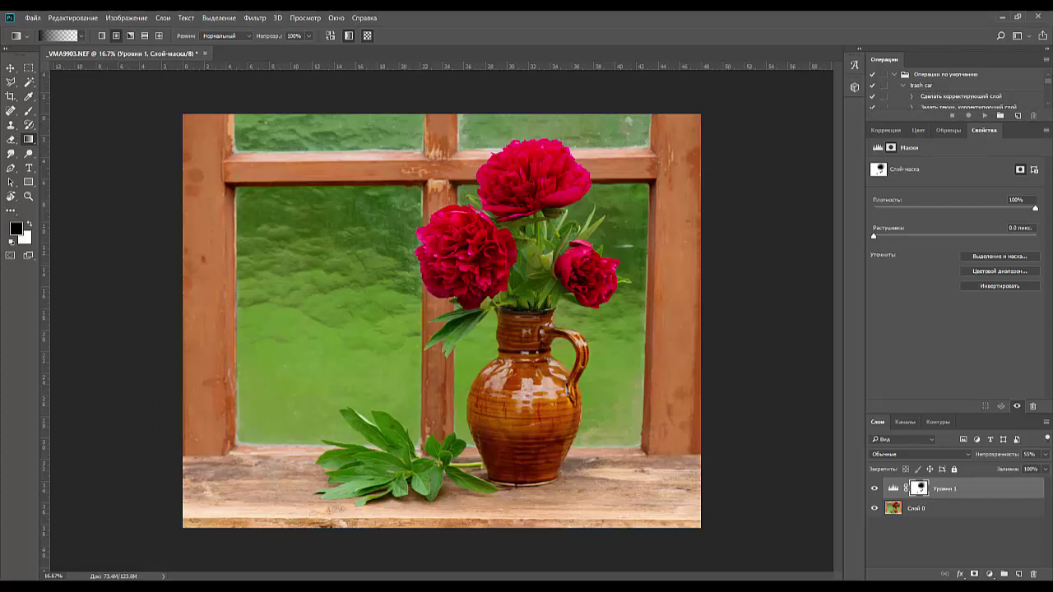
pyautogui.click(11, 96)
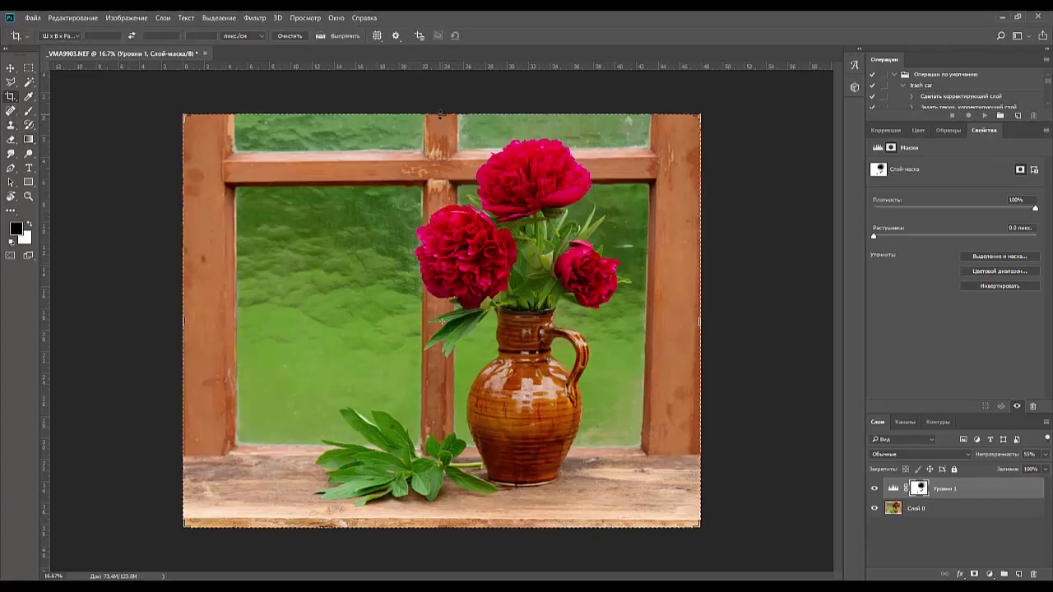
pyautogui.moveTo(443, 117); pyautogui.dragTo(442, 121)
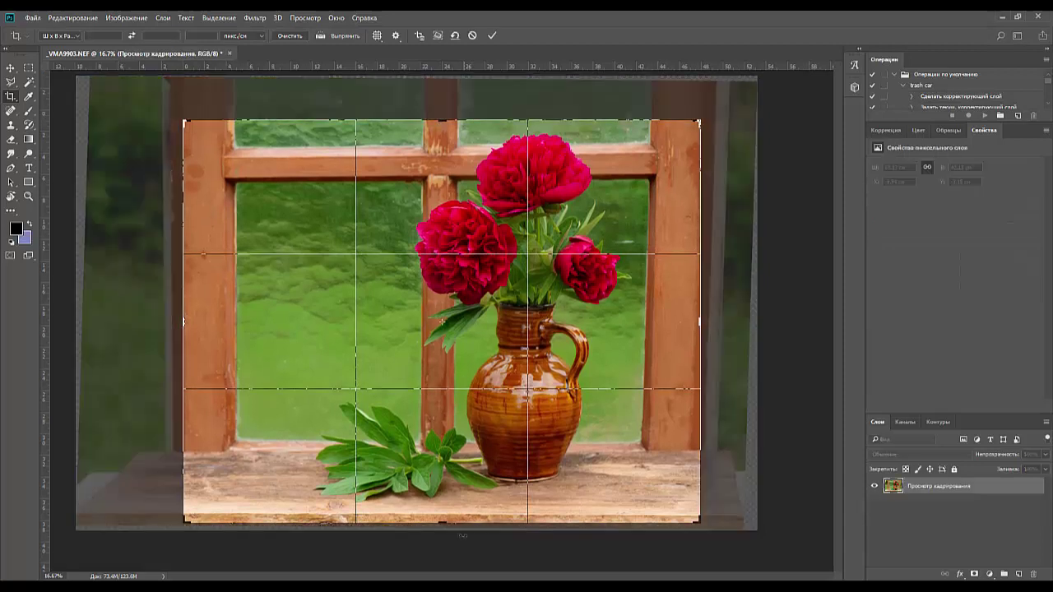
pyautogui.moveTo(443, 523); pyautogui.dragTo(442, 513)
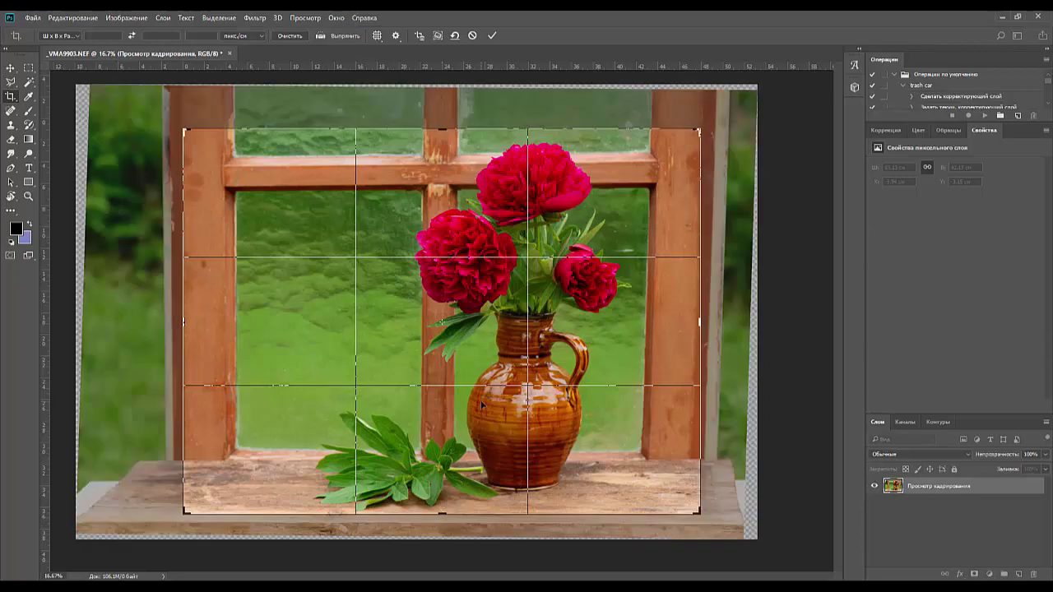
pyautogui.doubleClick(479, 399)
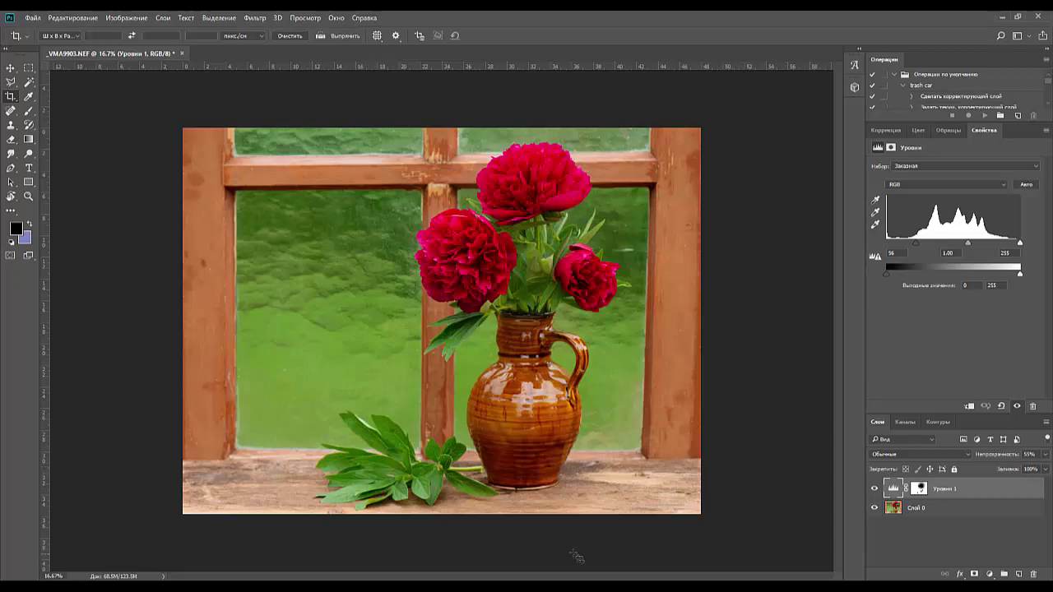
pyautogui.press('ctrl')
pyautogui.hotkey('ctrl', 't')
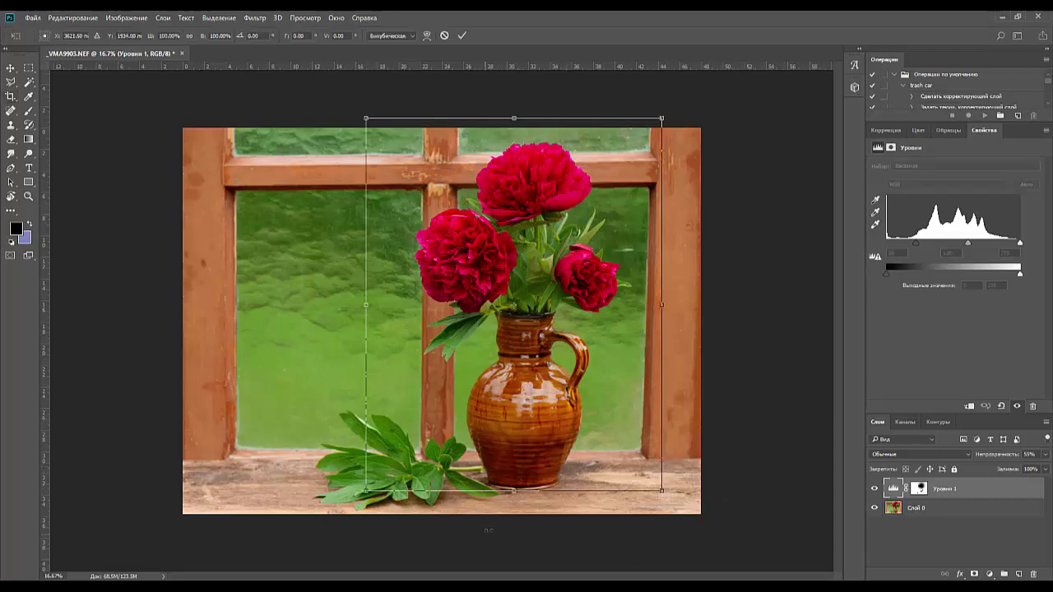
pyautogui.press('Escape')
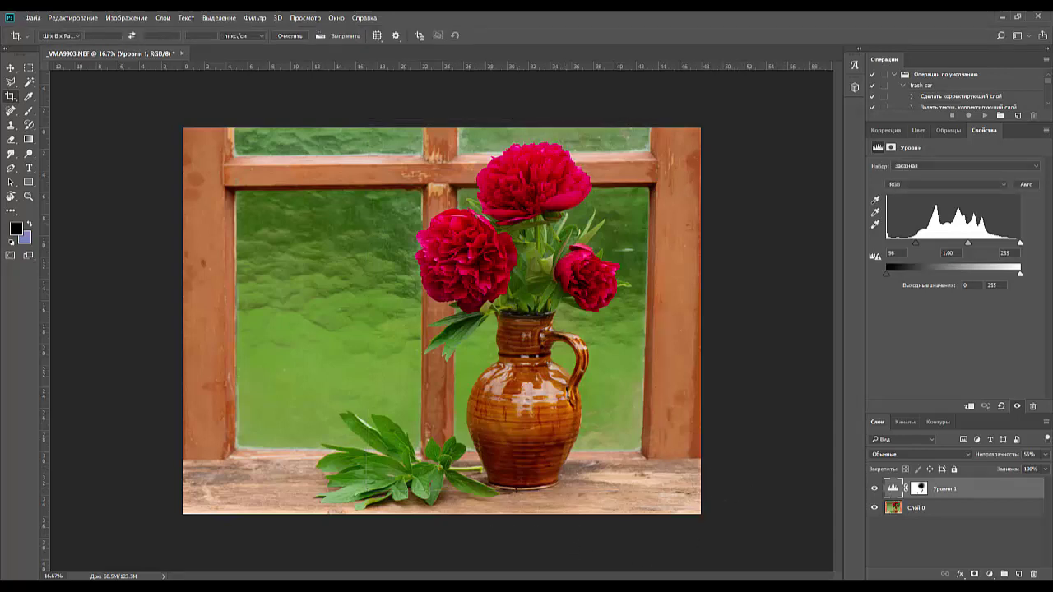
# Merge the Levels layer into the photo layer and stretch the photo's lower edge slightly with Free Transform, to about 100.6% height
pyautogui.press('Delete')
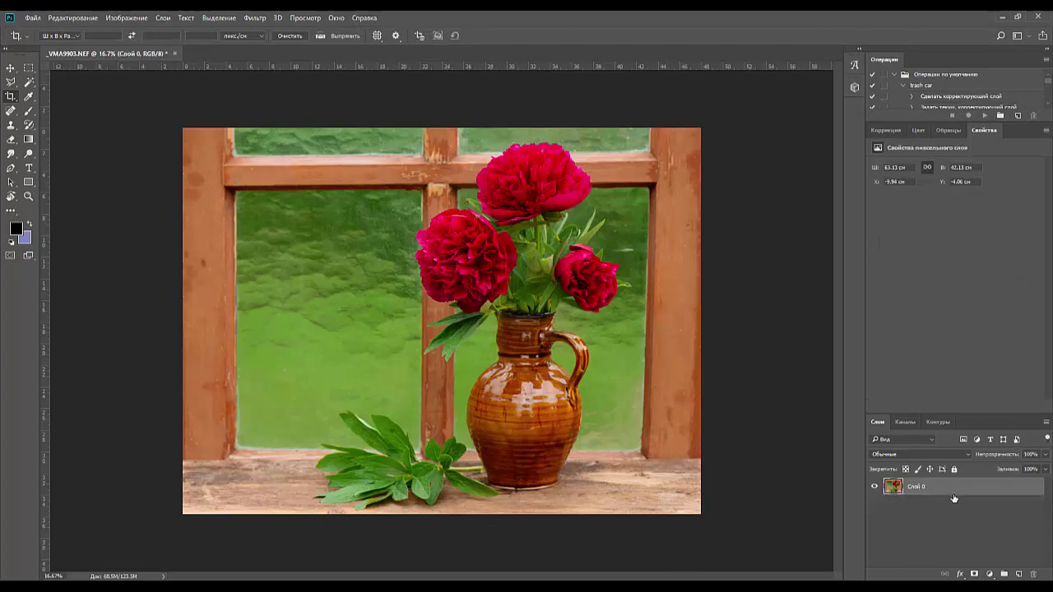
pyautogui.hotkey('ctrl', 't')
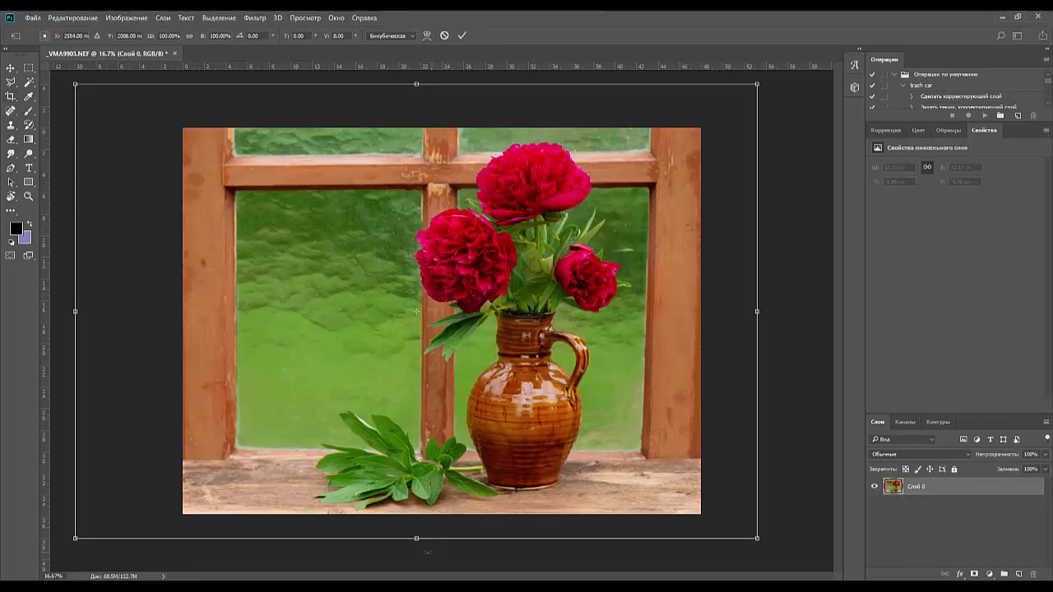
pyautogui.moveTo(416, 546); pyautogui.dragTo(417, 544)
pyautogui.moveTo(761, 546); pyautogui.dragTo(758, 545)
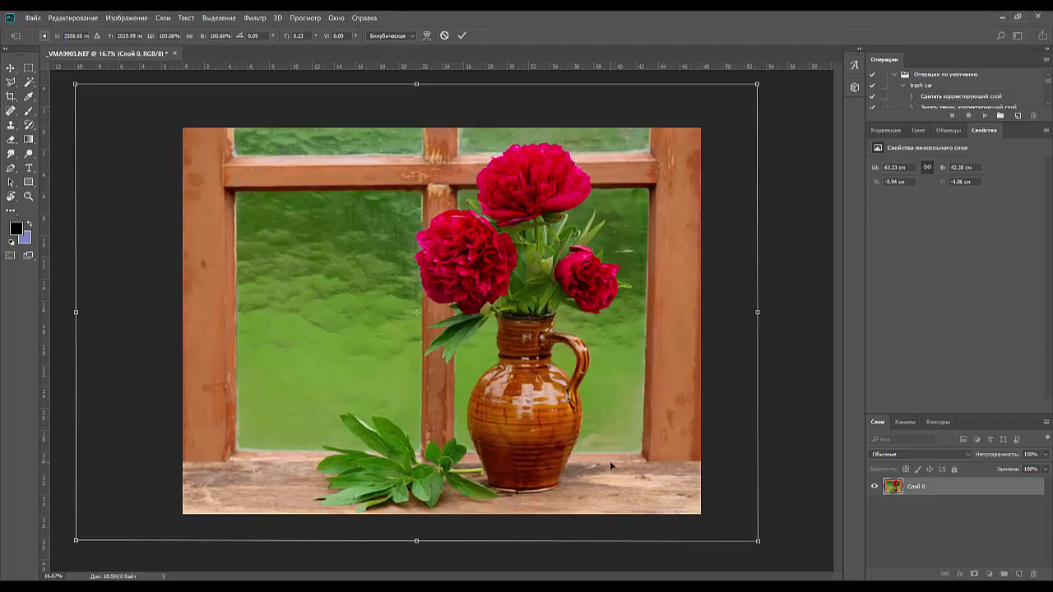
pyautogui.press('c')
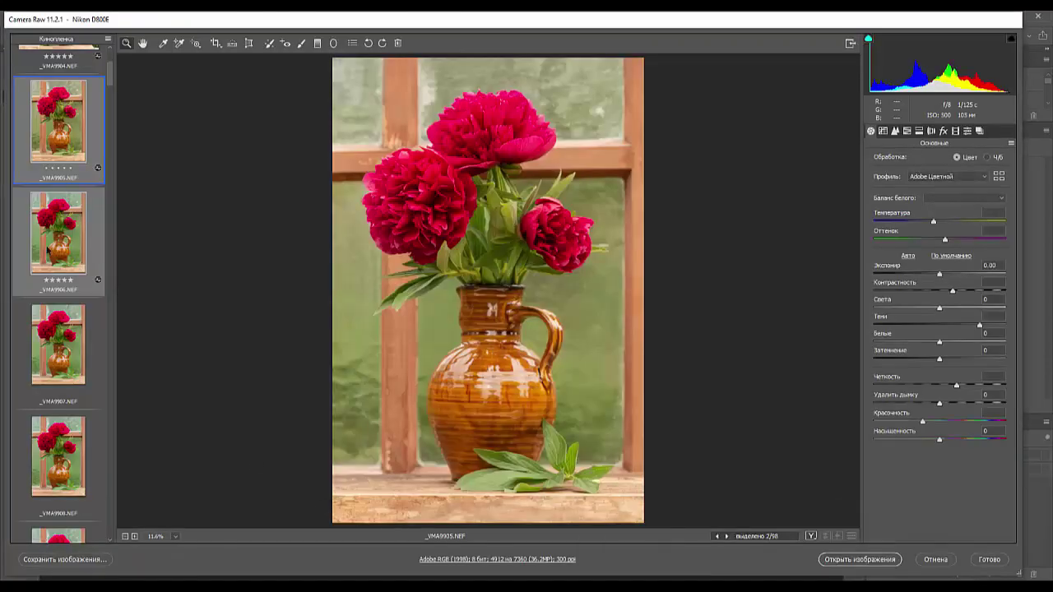
# Extend the Camera Raw selection through _VMA9909.NEF and open the five vertical peony shots in Photoshop
pyautogui.keyDown('shift'); pyautogui.click(56, 355); pyautogui.keyUp('shift')
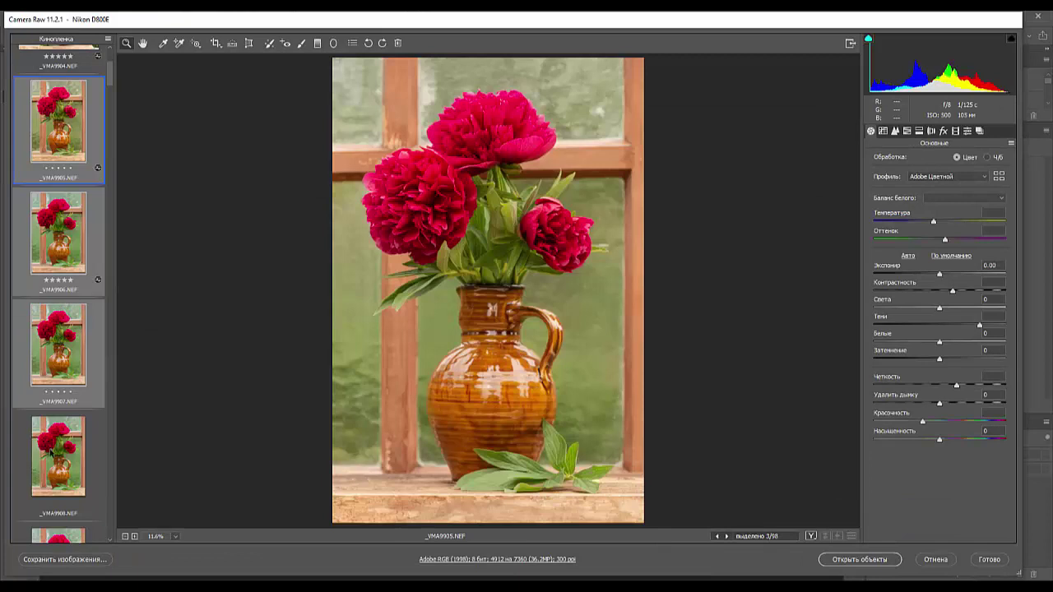
pyautogui.keyDown('shift'); pyautogui.click(52, 454); pyautogui.keyUp('shift')
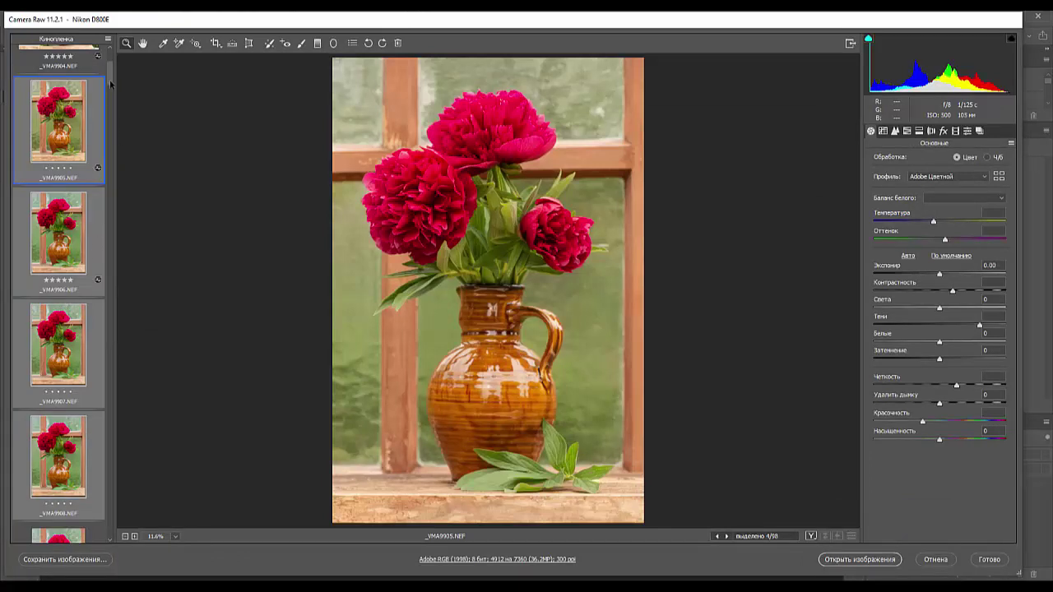
pyautogui.moveTo(111, 84); pyautogui.dragTo(112, 97)
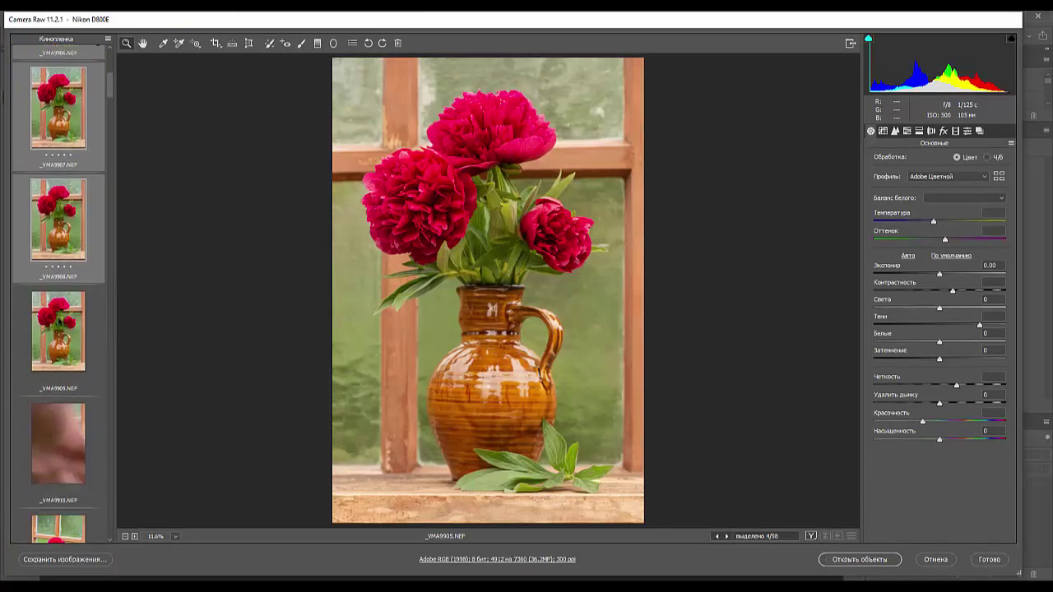
pyautogui.keyDown('shift'); pyautogui.click(59, 323); pyautogui.keyUp('shift')
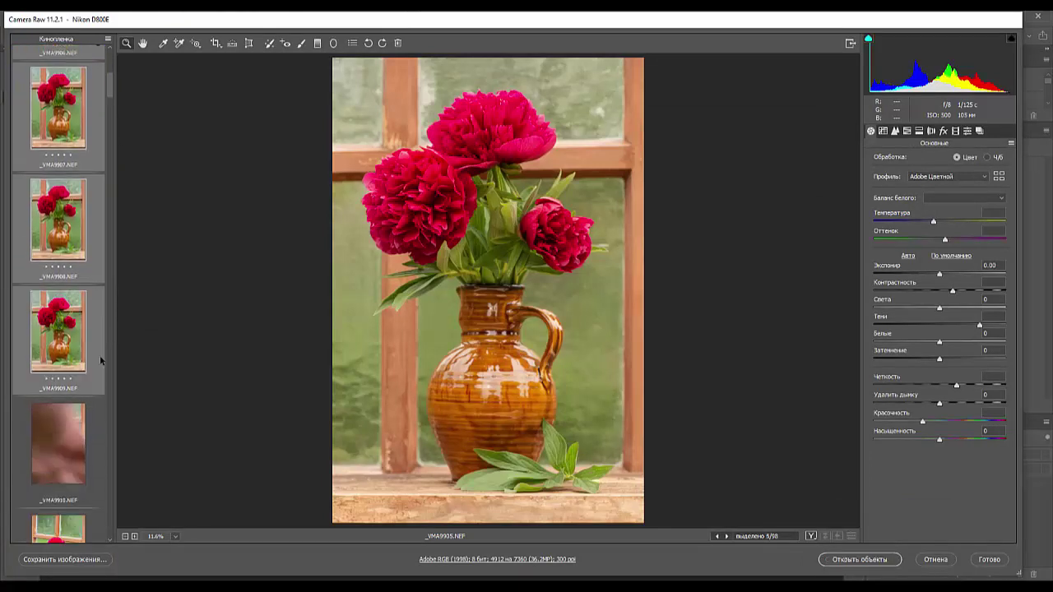
pyautogui.click(857, 560)
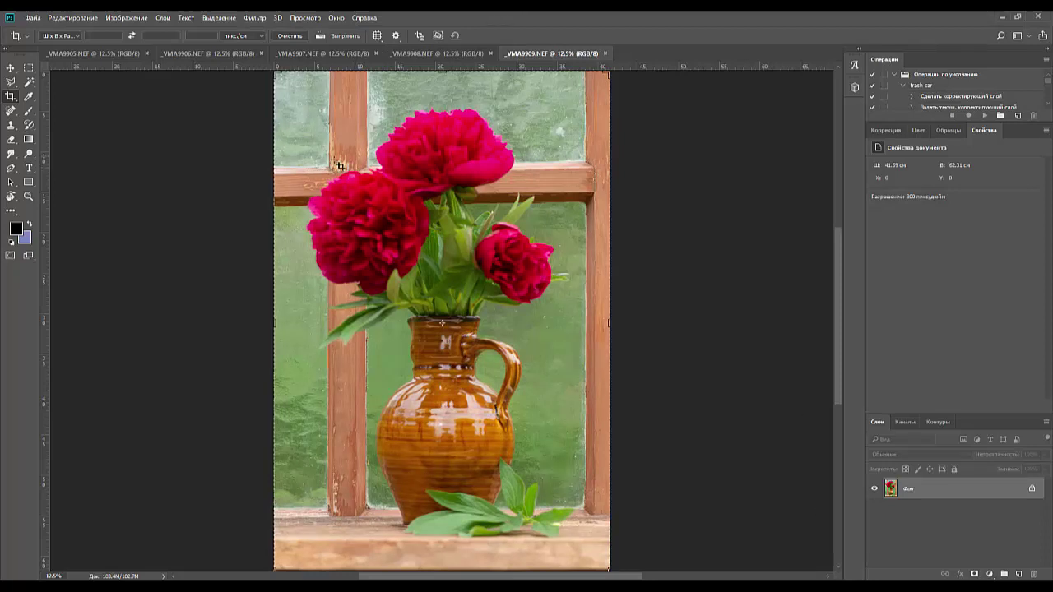
# Compare the opened shots, close _VMA9909.NEF, and make _VMA9905.NEF the active document
pyautogui.click(464, 56)
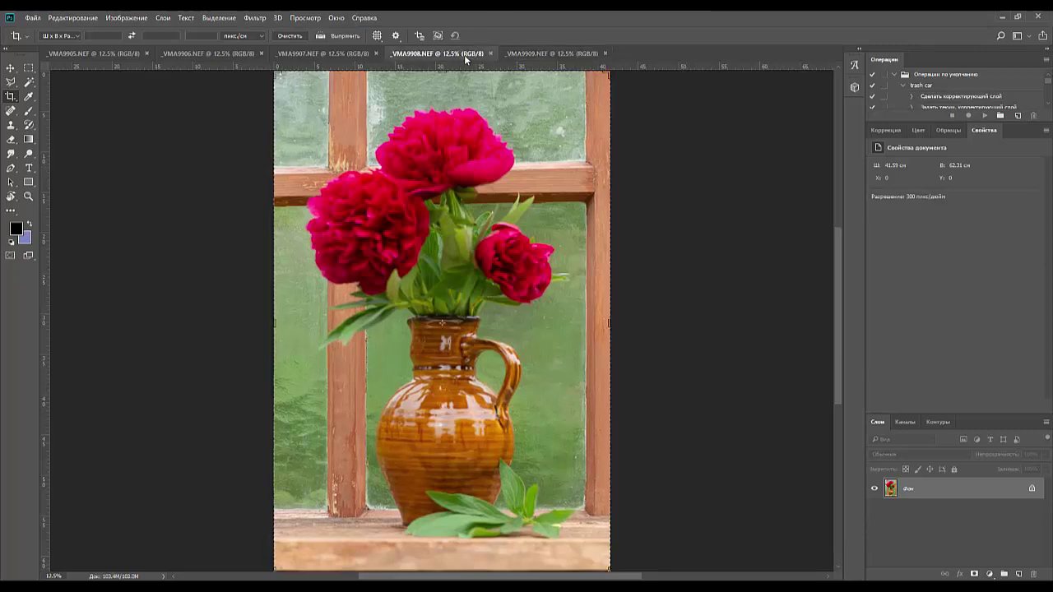
pyautogui.click(545, 55)
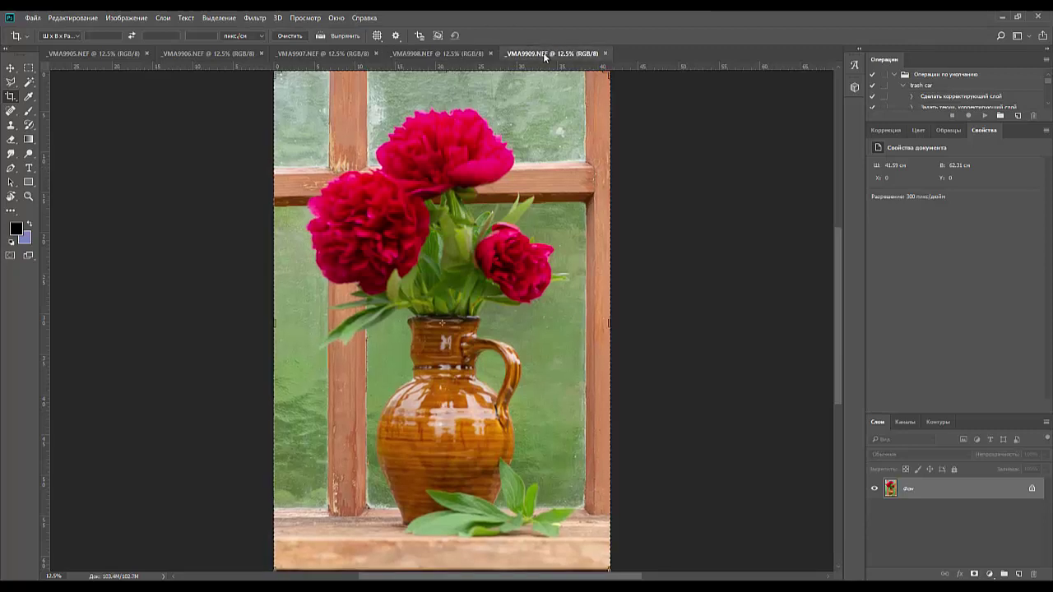
pyautogui.click(605, 54)
pyautogui.click(511, 232)
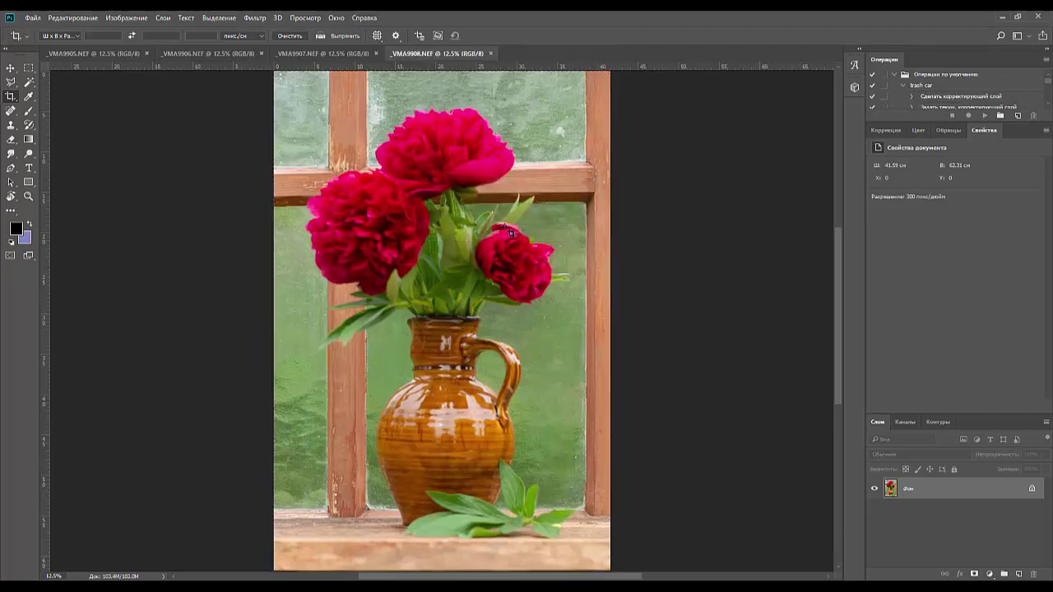
pyautogui.click(332, 52)
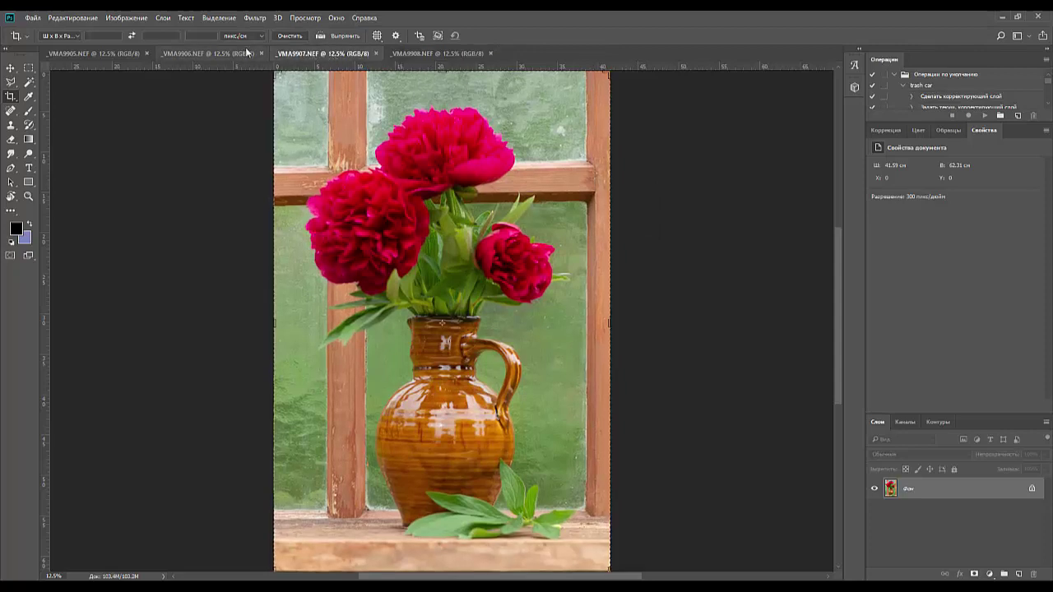
pyautogui.click(198, 52)
pyautogui.click(84, 55)
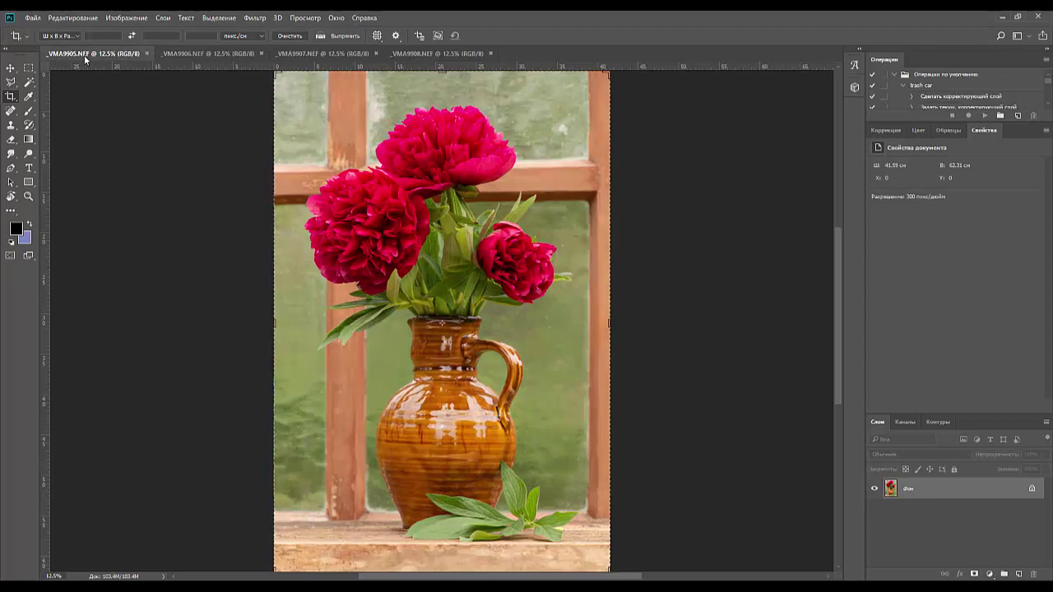
# Run Photomerge on all open files with the Auto layout and image blending turned off
pyautogui.click(31, 18)
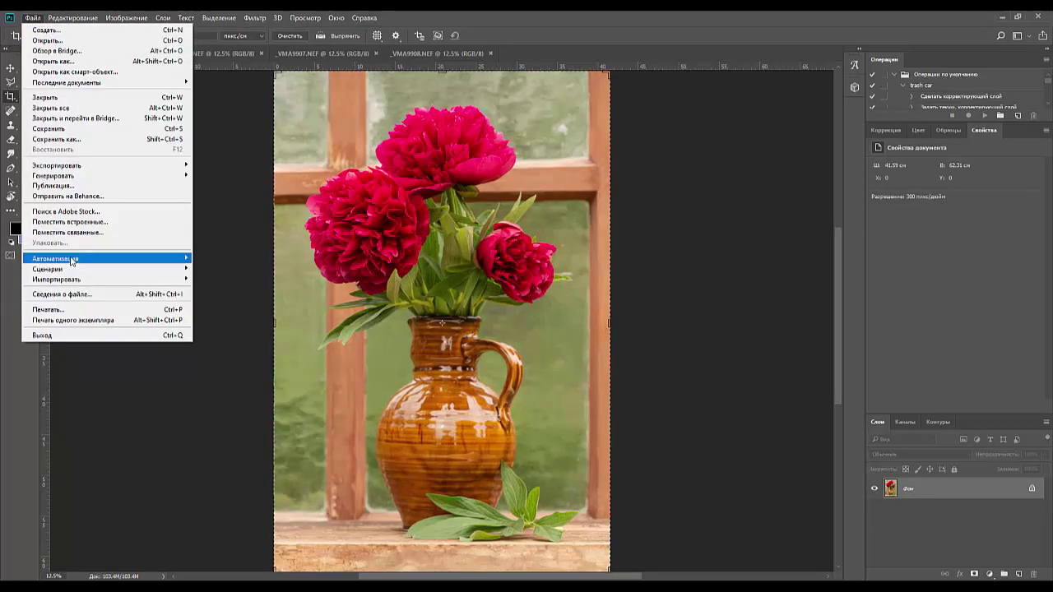
pyautogui.moveTo(71, 260)
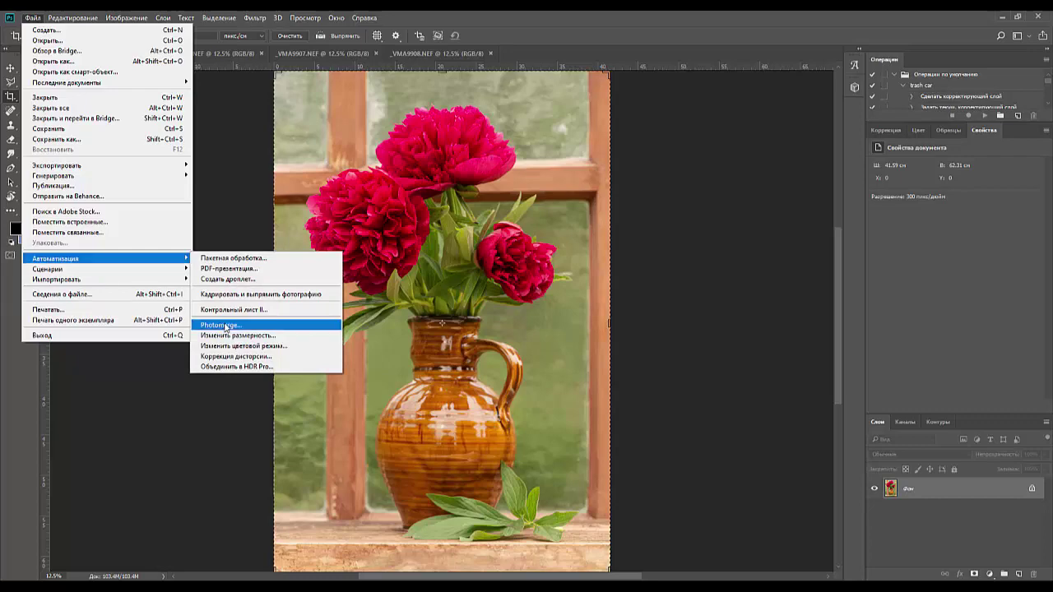
pyautogui.click(224, 325)
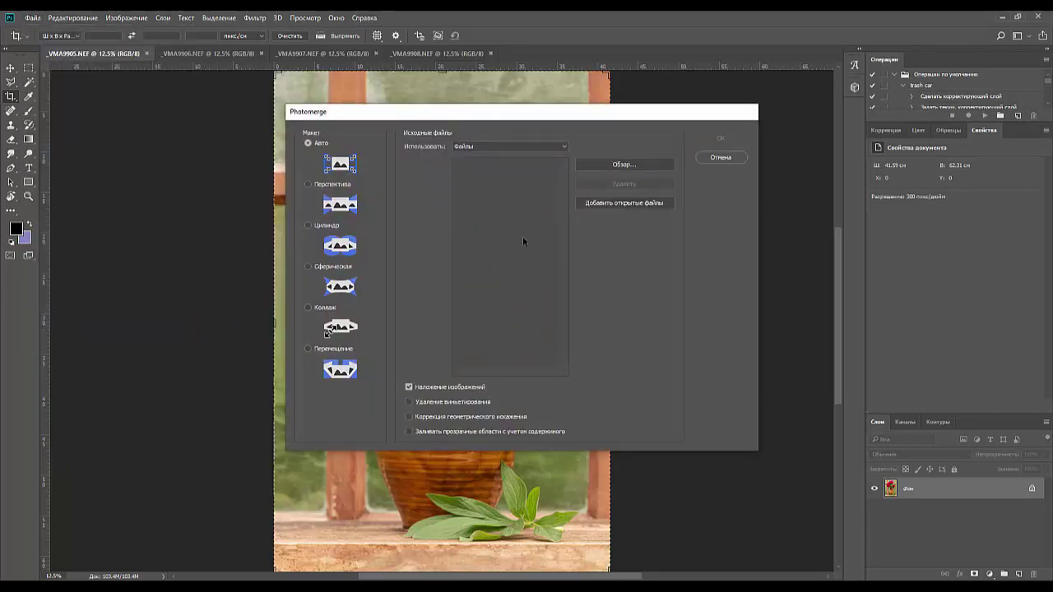
pyautogui.click(414, 389)
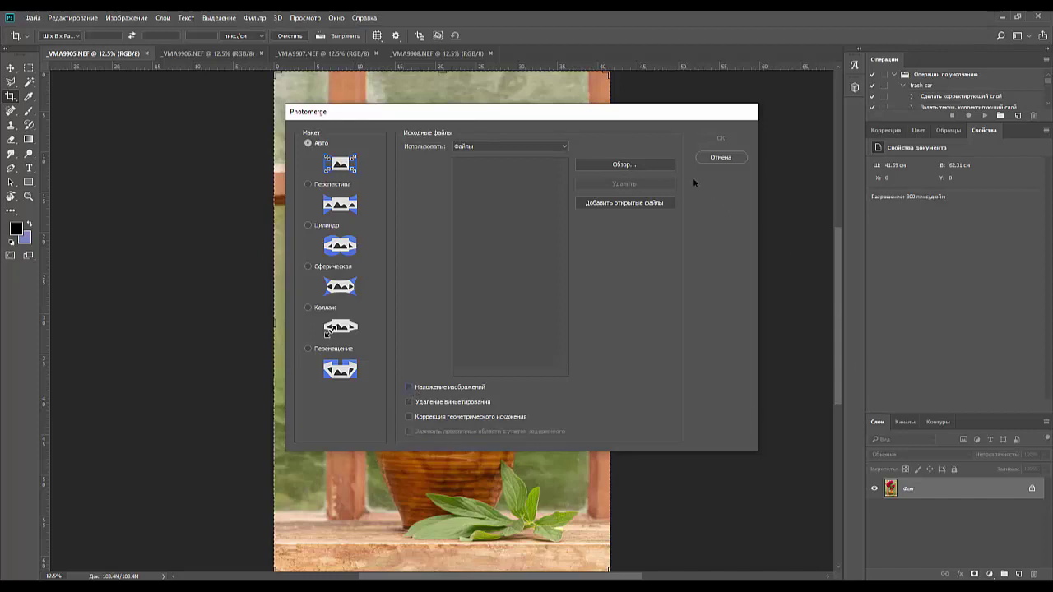
pyautogui.click(612, 206)
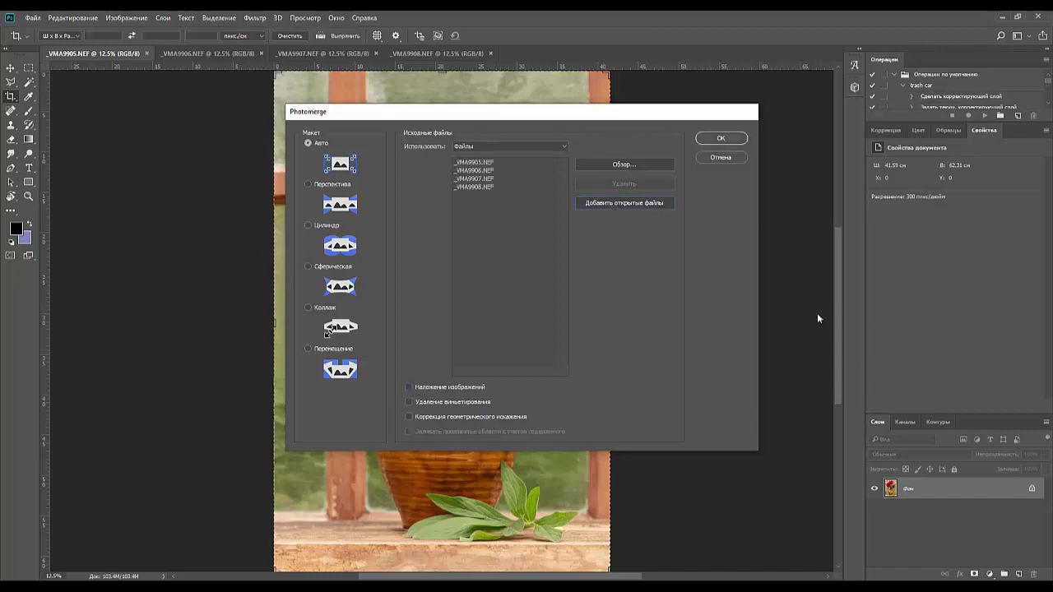
pyautogui.click(722, 139)
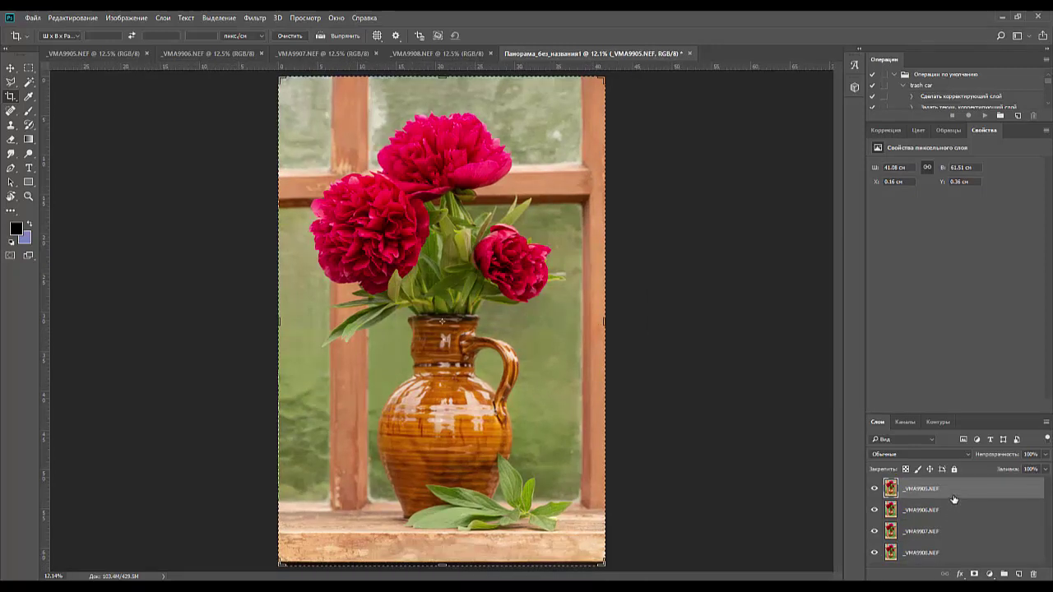
# Auto-blend all four aligned layers as stacked images with seamless tones and colors, and merge them into one layer
pyautogui.keyDown('shift'); pyautogui.click(952, 552); pyautogui.keyUp('shift')
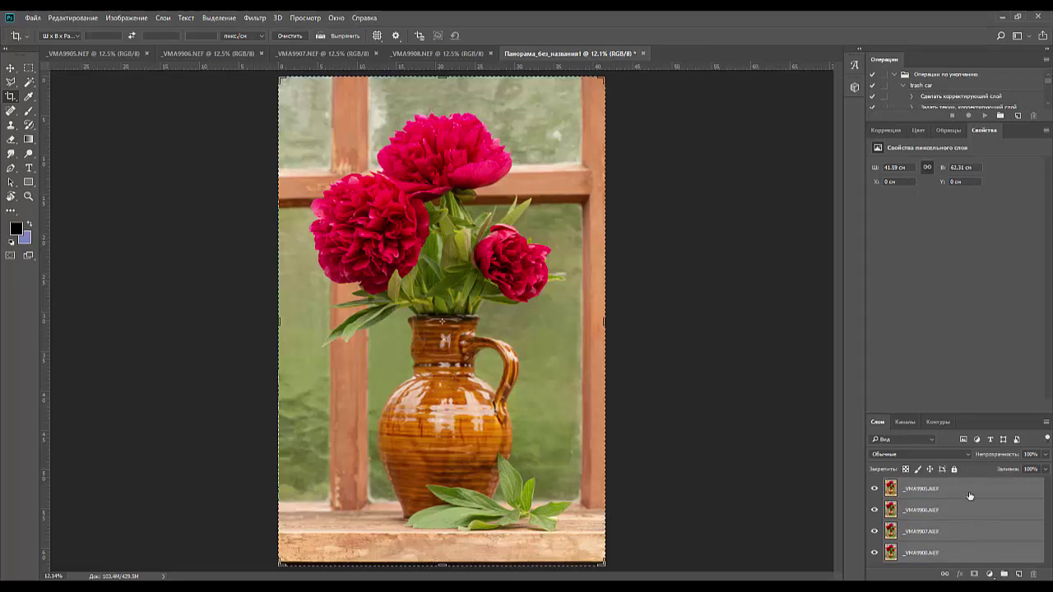
pyautogui.click(72, 17)
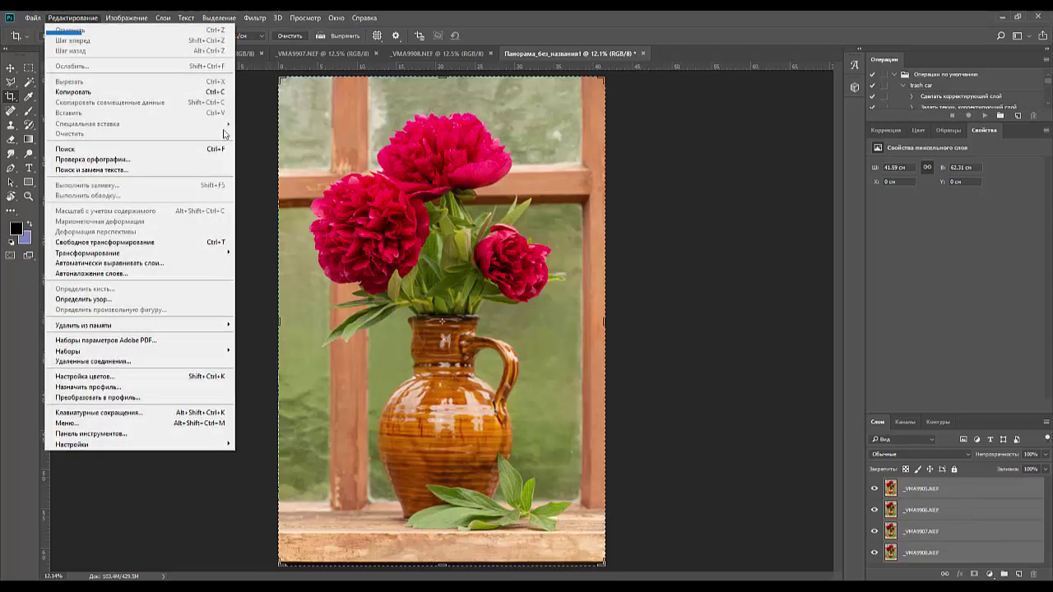
pyautogui.click(118, 273)
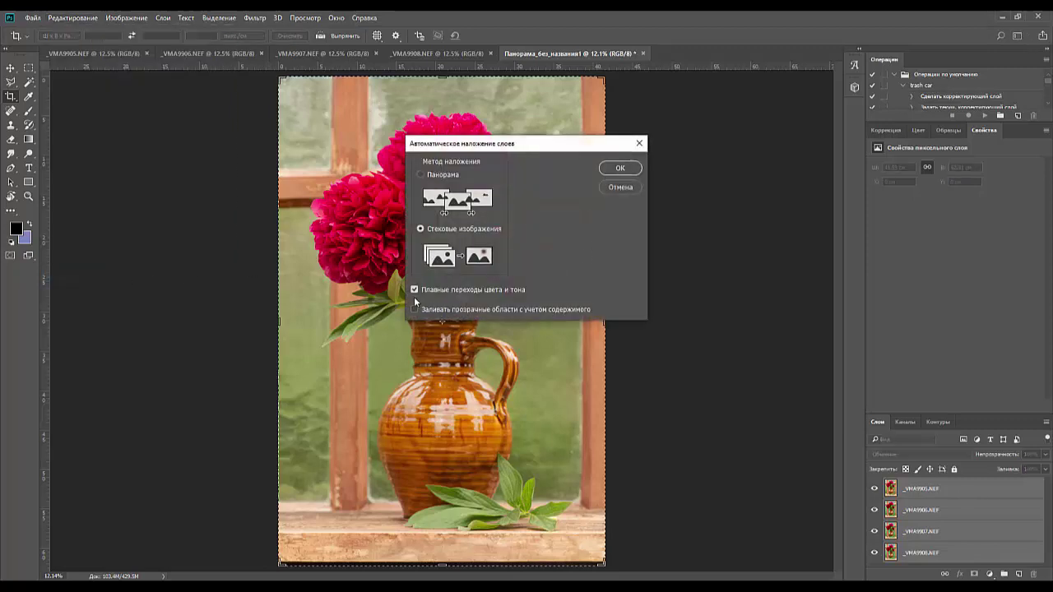
pyautogui.click(619, 170)
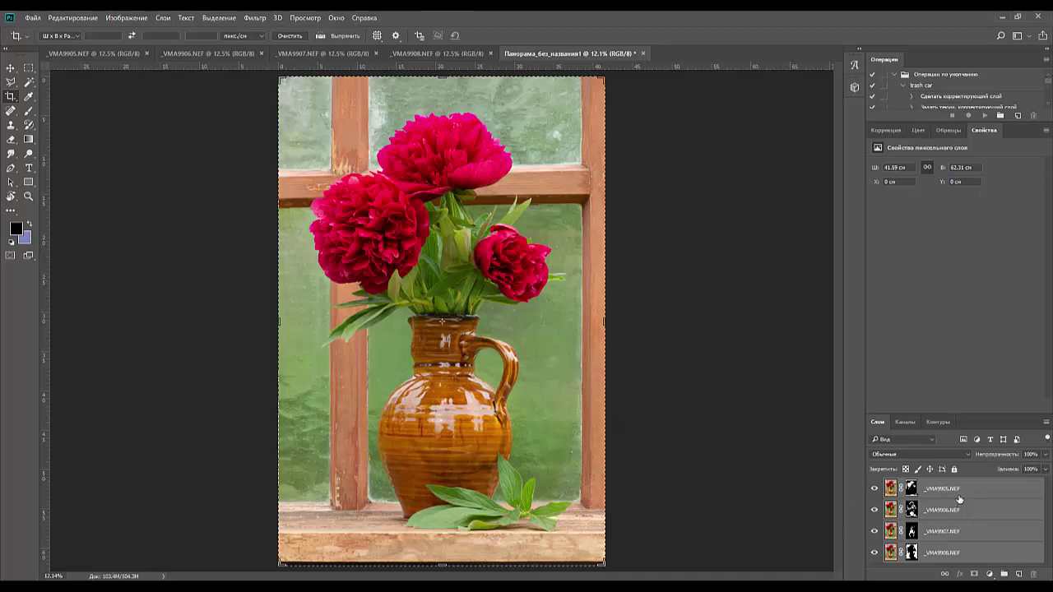
pyautogui.hotkey('ctrl', 'e')
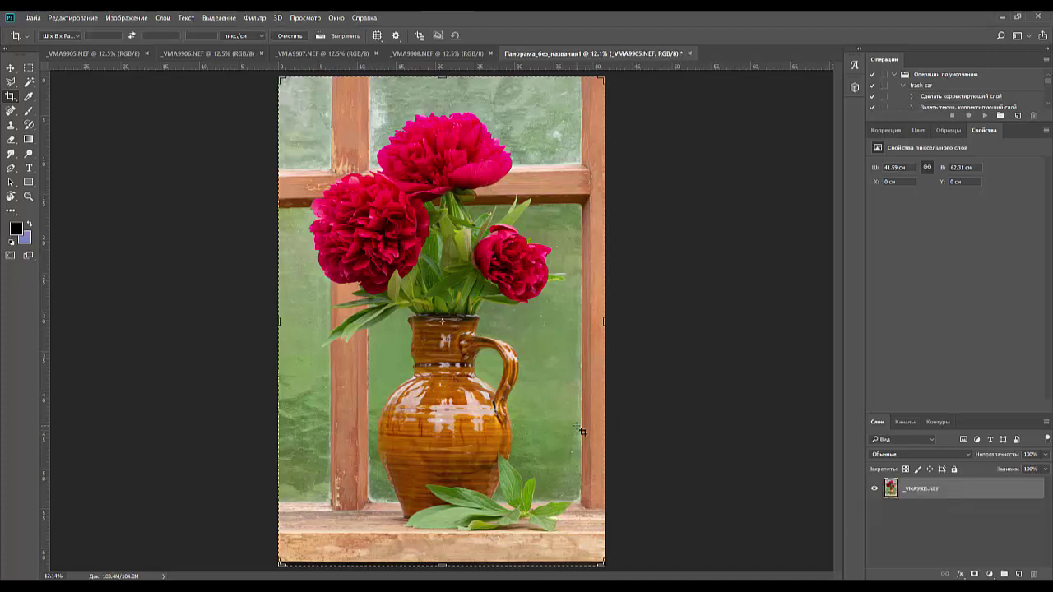
# Examine the focus-stacked image as a whole and up close around the jug's neck, leaves and peonies for sharpness
pyautogui.hotkey('ctrl', '-')
pyautogui.hotkey('ctrl', '-')
pyautogui.hotkey('ctrl', '-')
pyautogui.hotkey('ctrl', '+')
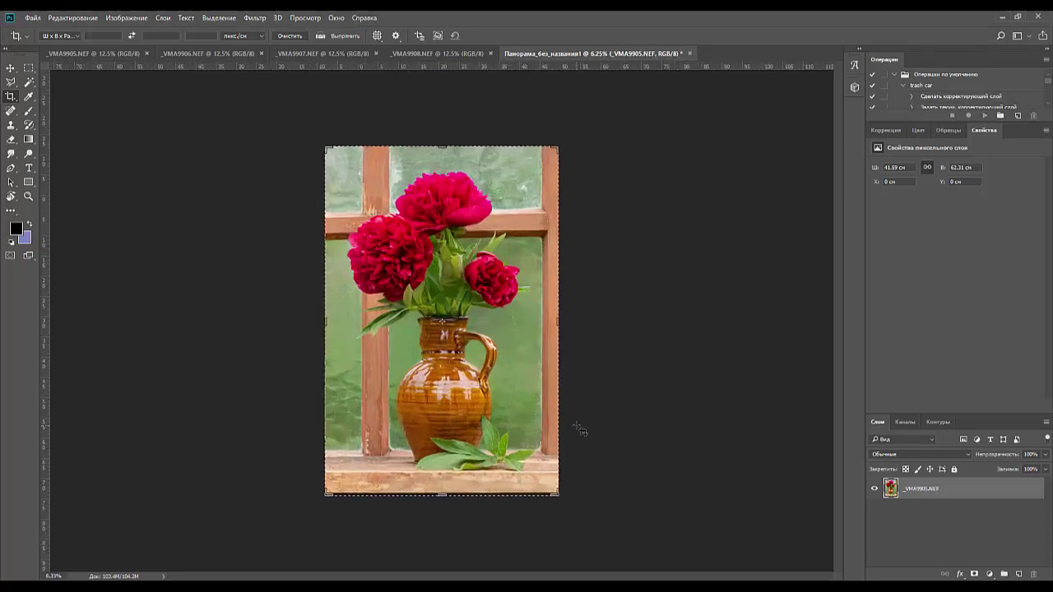
pyautogui.hotkey('ctrl', '+')
pyautogui.hotkey('ctrl', '+')
pyautogui.hotkey('ctrl', '+')
pyautogui.hotkey('ctrl', '+')
pyautogui.hotkey('ctrl', '+')
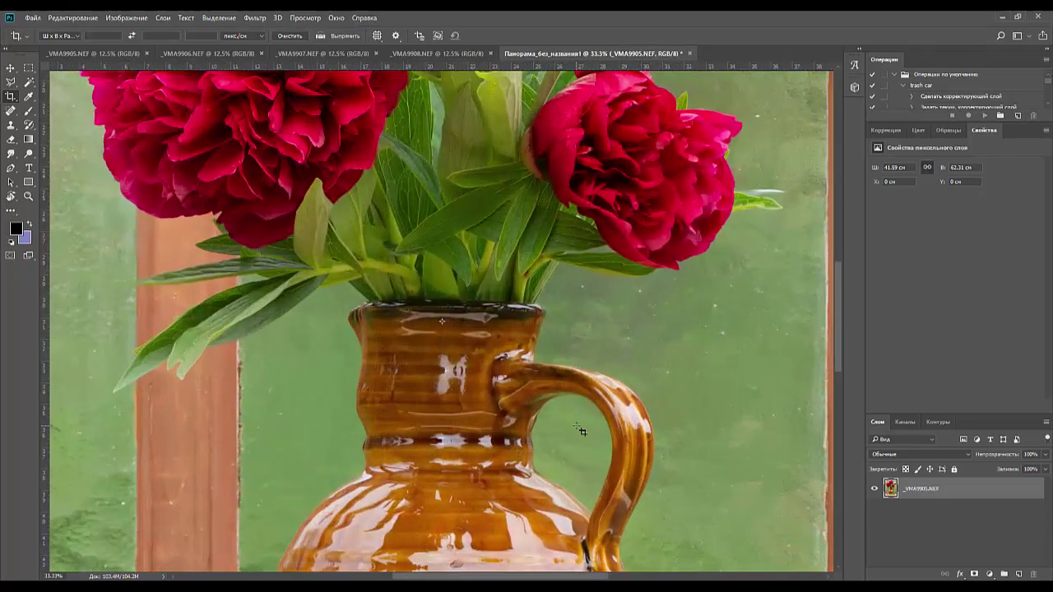
pyautogui.hotkey('ctrl', '-')
pyautogui.hotkey('ctrl', '+')
pyautogui.hotkey('ctrl', '+')
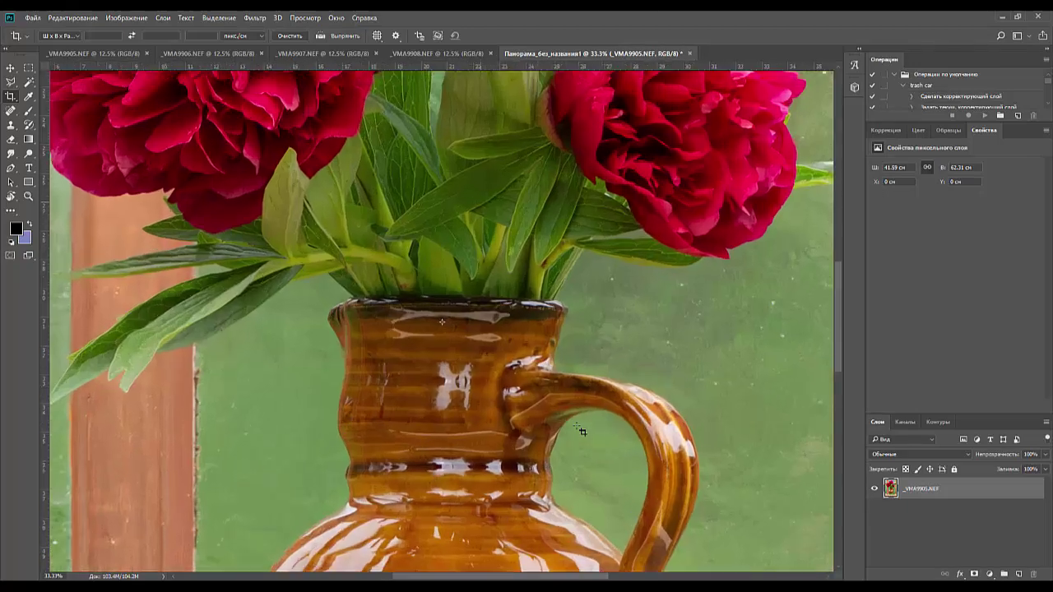
# Inspect the upper peony, the stems and the jug's glazed body up close in the focus-stacked image
pyautogui.scroll(3, 404, 432)
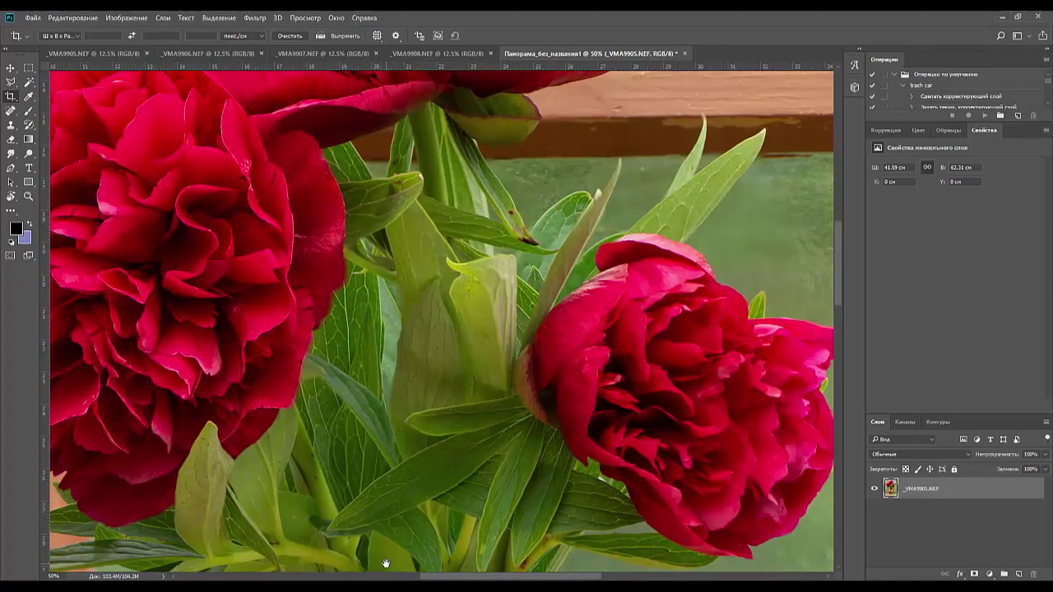
pyautogui.scroll(3, 366, 349)
pyautogui.scroll(3, 358, 435)
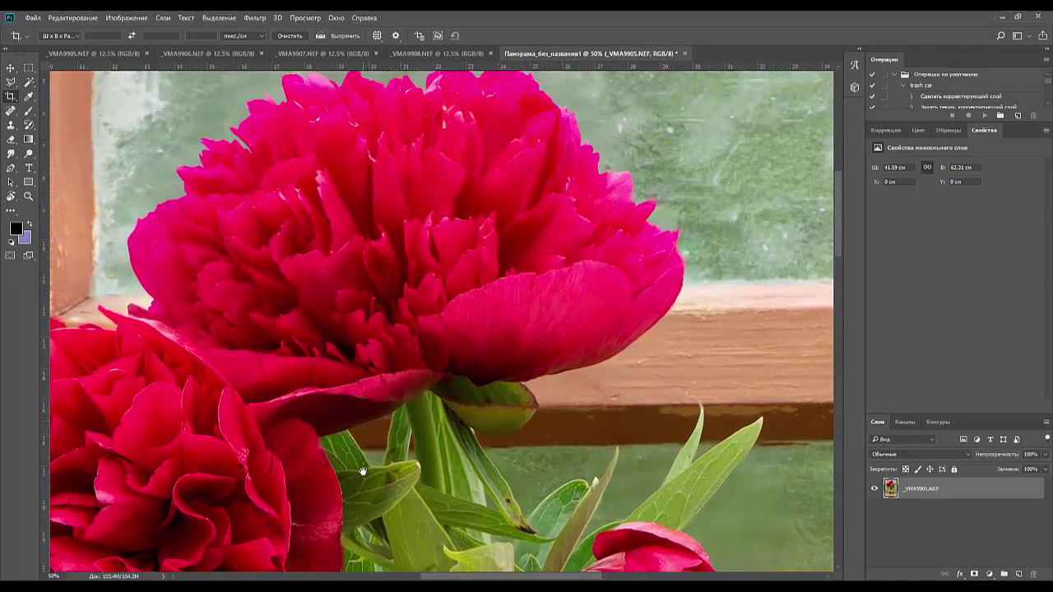
pyautogui.moveTo(357, 435); pyautogui.dragTo(400, 107)
pyautogui.scroll(-2, 392, 280)
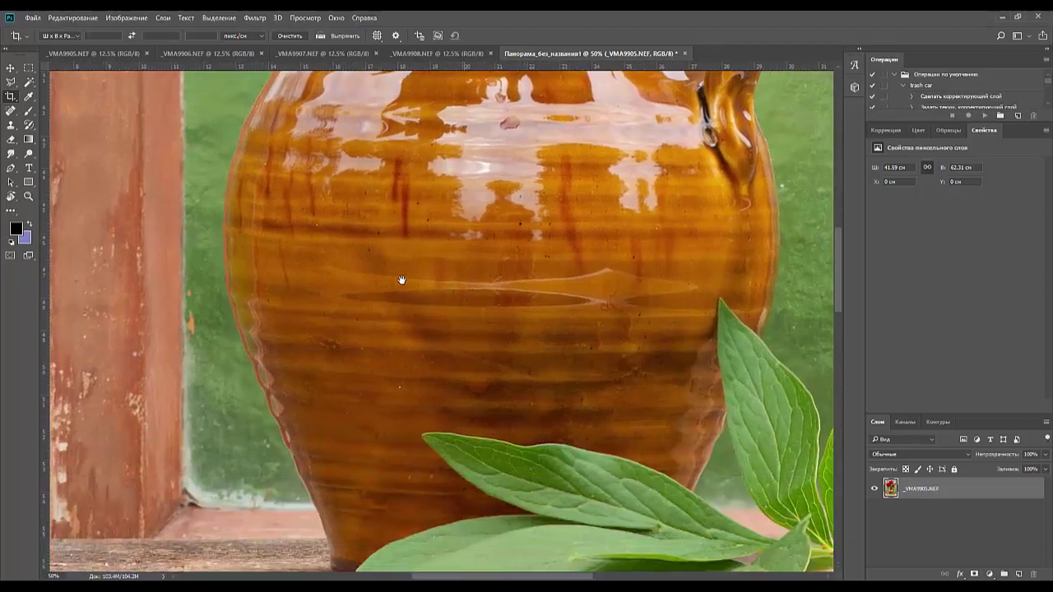
pyautogui.scroll(-4, 402, 279)
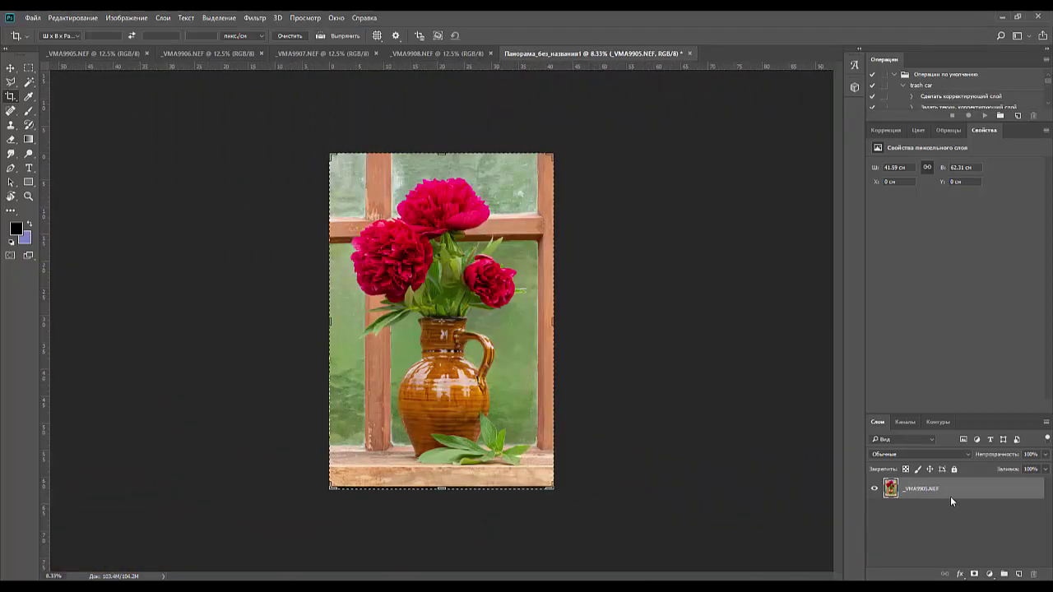
# Add a Levels adjustment above the stacked photo and raise its black input level to 47
pyautogui.click(893, 134)
pyautogui.click(908, 157)
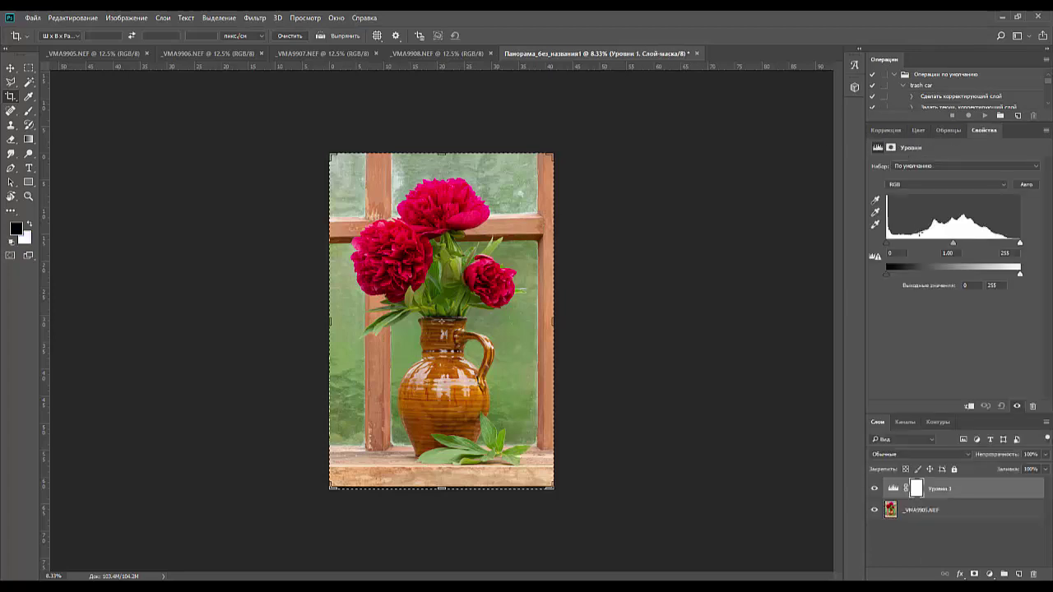
pyautogui.moveTo(886, 243); pyautogui.dragTo(911, 250)
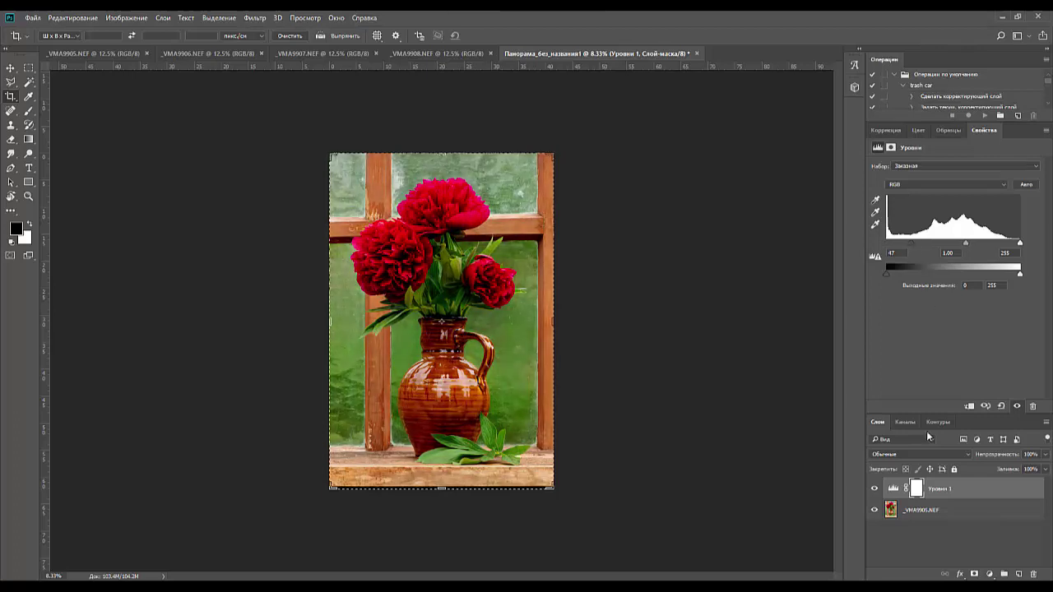
# Mask the Levels darkening off the peonies with a black radial gradient centred on the upper flower, and merge the adjustment into the photo layer
pyautogui.click(916, 489)
pyautogui.click(944, 491)
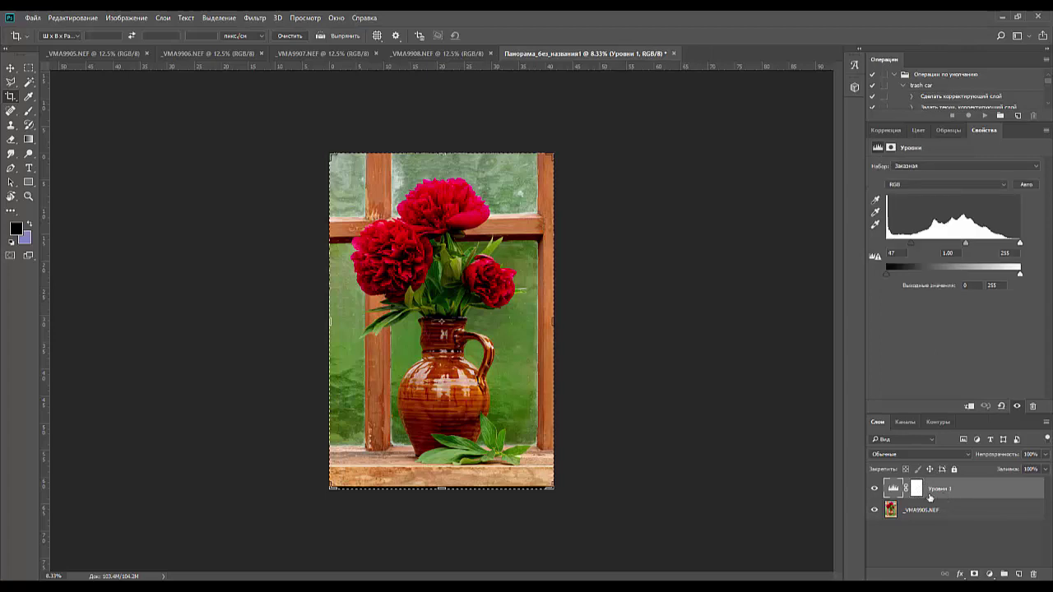
pyautogui.click(915, 490)
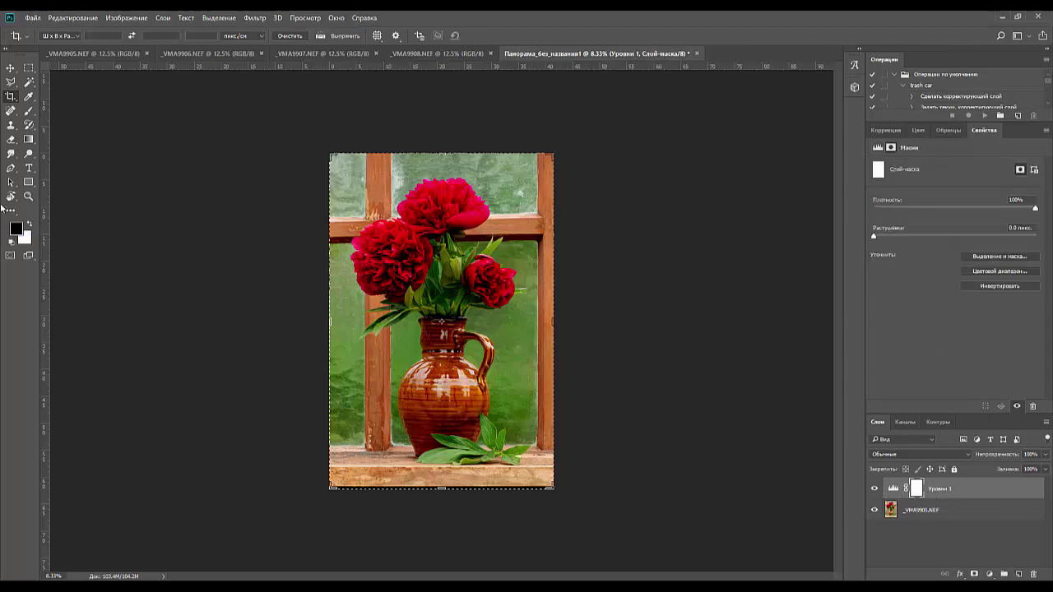
pyautogui.click(29, 110)
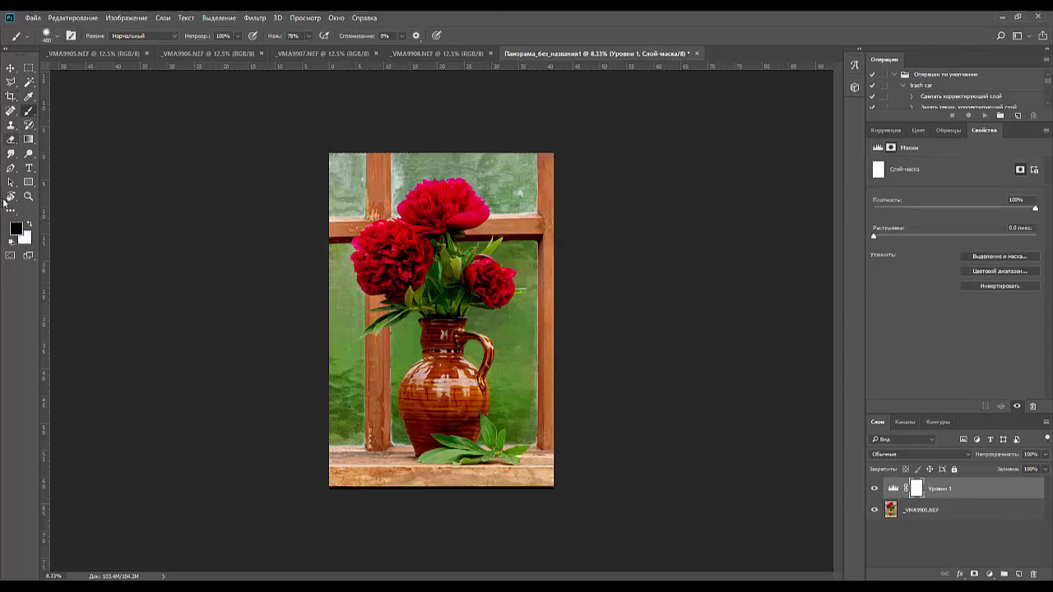
pyautogui.click(29, 139)
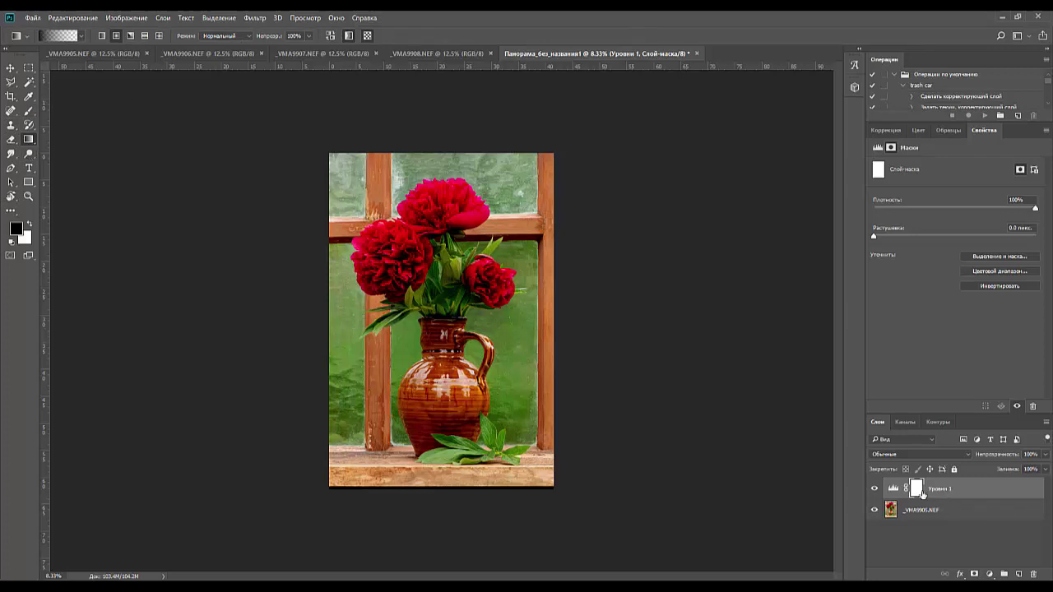
pyautogui.moveTo(444, 210); pyautogui.dragTo(434, 289)
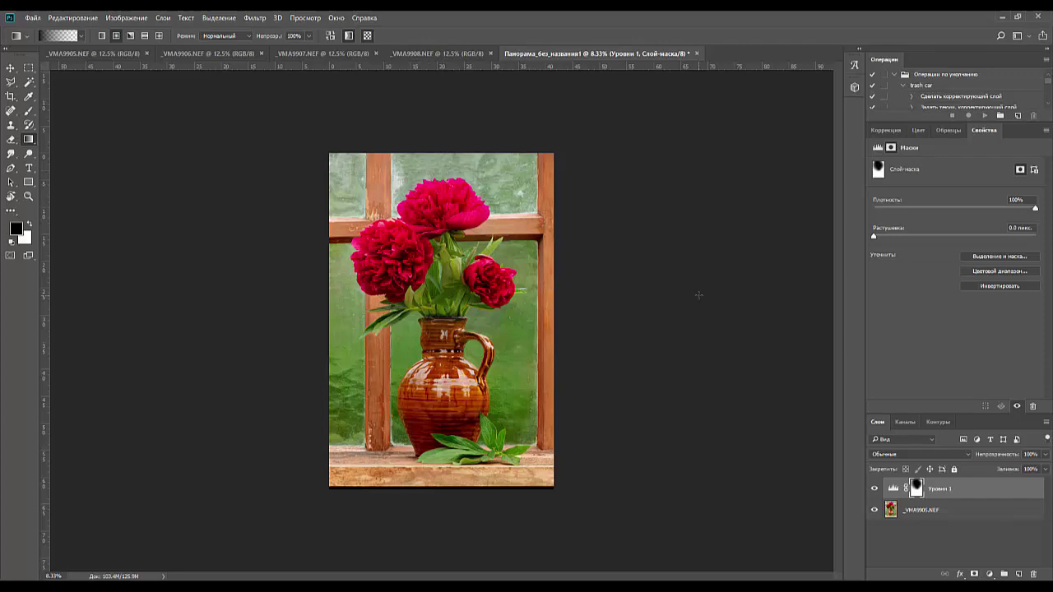
pyautogui.click(941, 491)
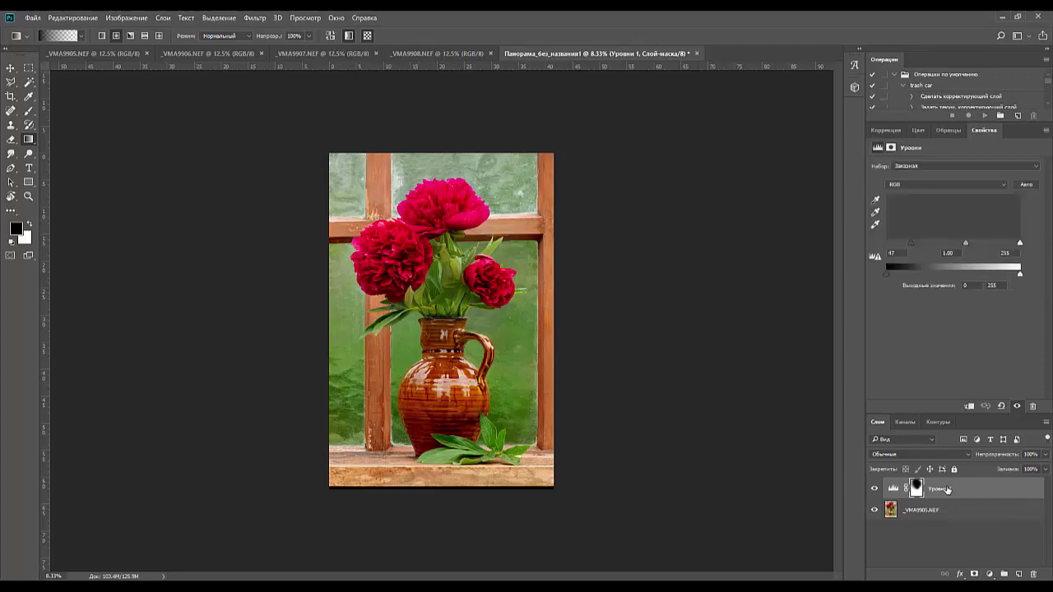
pyautogui.hotkey('ctrl', 'e')
# Examine the merged photo's petals, stems and leaves at up to 200% zoom, and review the whole picture
pyautogui.hotkey('ctrl', '+')
pyautogui.hotkey('ctrl', '+')
pyautogui.hotkey('ctrl', '+')
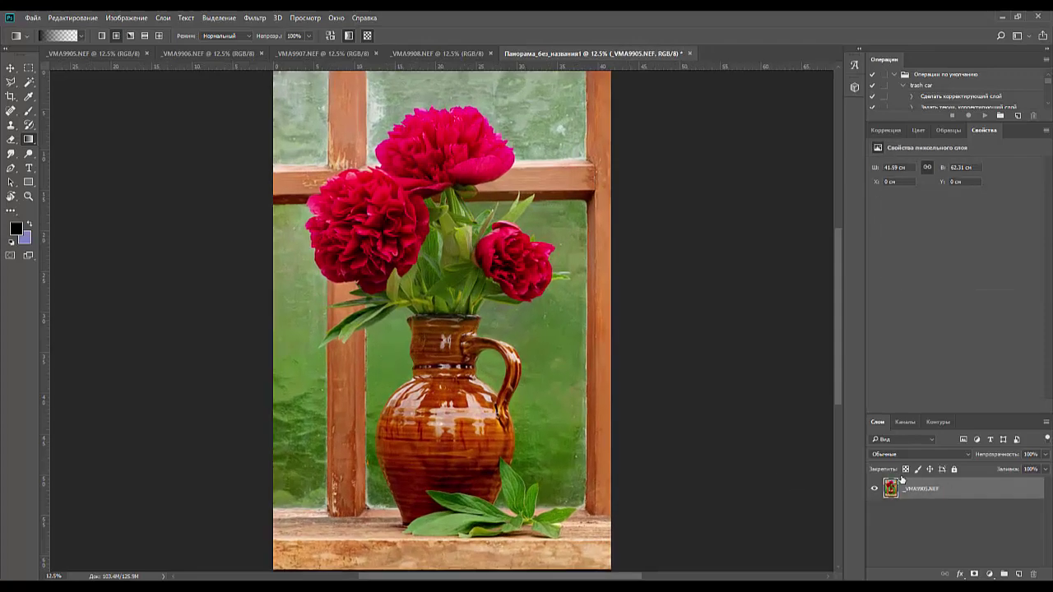
pyautogui.hotkey('ctrl', '+')
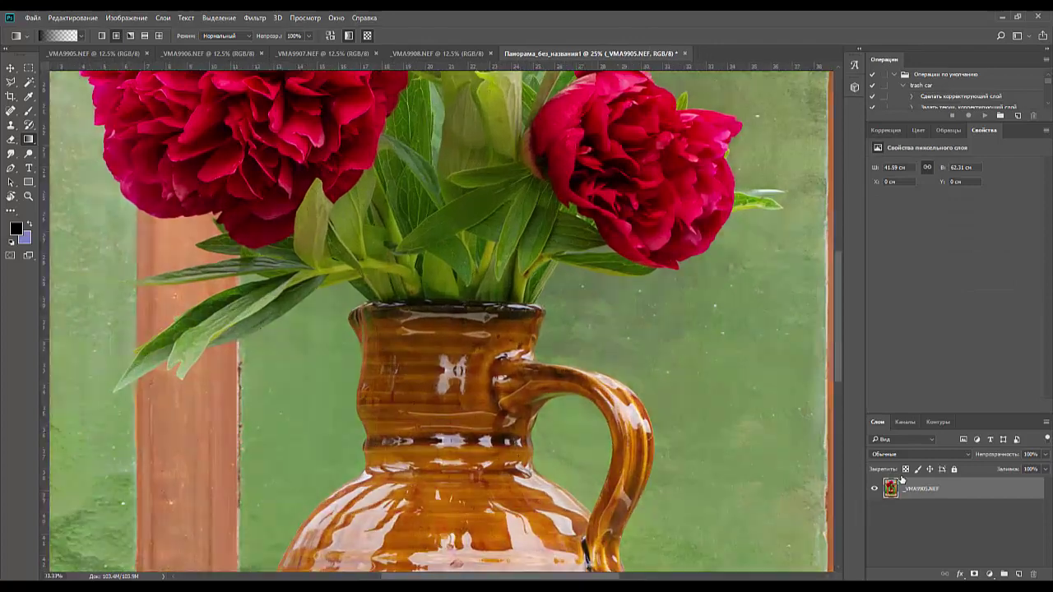
pyautogui.moveTo(522, 245); pyautogui.dragTo(519, 543)
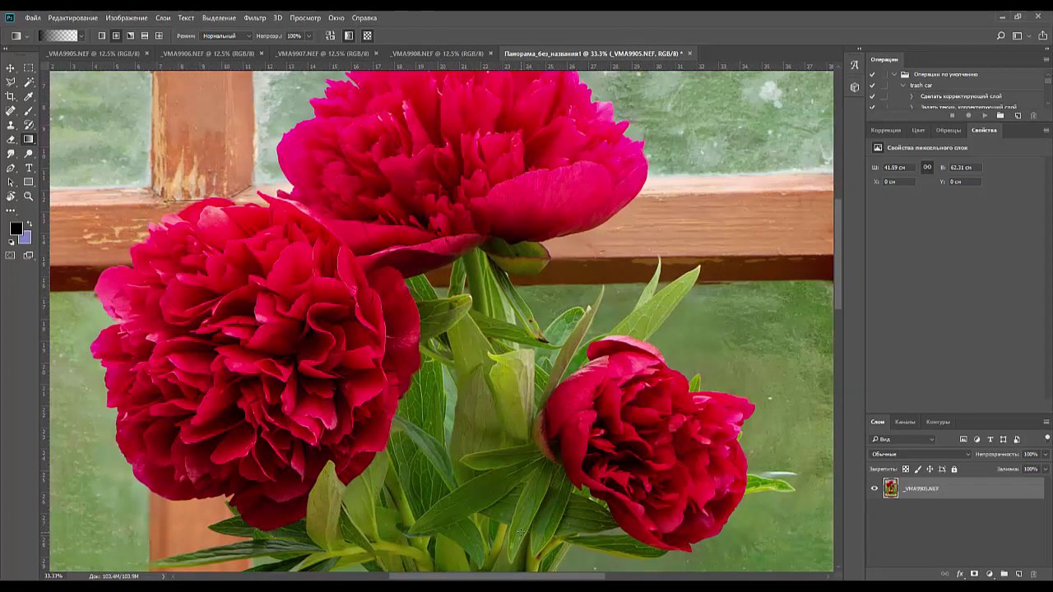
pyautogui.hotkey('ctrl', '-')
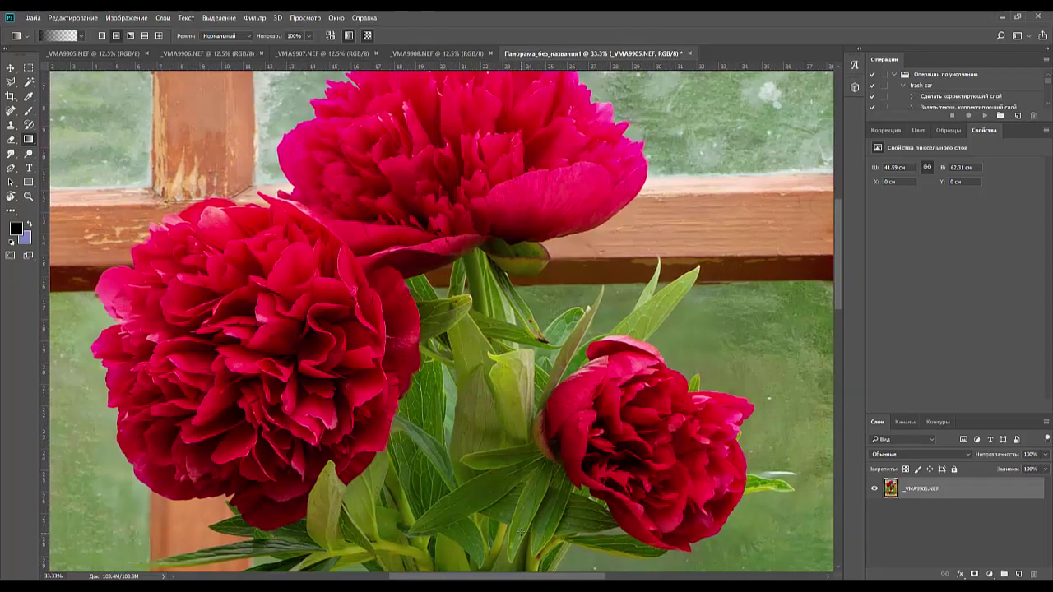
pyautogui.hotkey('ctrl', '+')
pyautogui.hotkey('ctrl', '+')
pyautogui.hotkey('ctrl', '+')
pyautogui.hotkey('ctrl', '+')
pyautogui.hotkey('ctrl', '+')
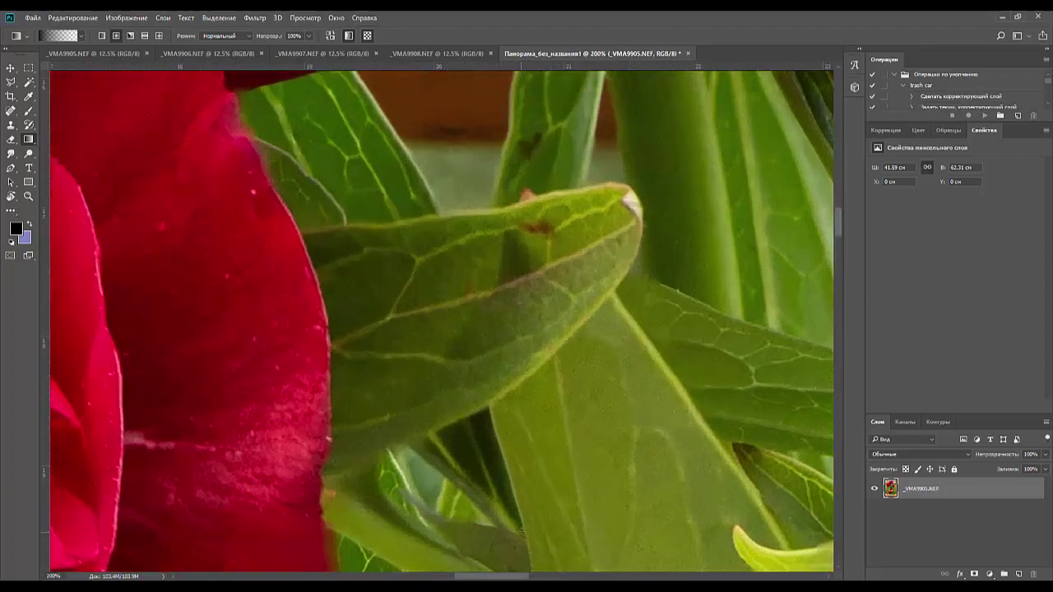
pyautogui.hotkey('ctrl', '-')
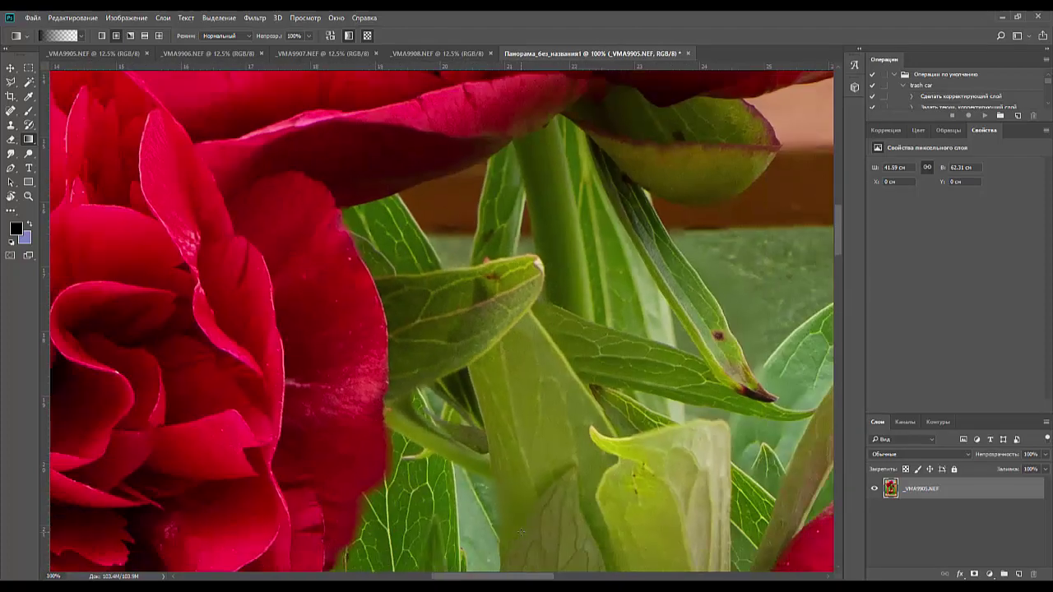
pyautogui.moveTo(187, 556); pyautogui.dragTo(563, 460)
pyautogui.hotkey('ctrl', '-')
pyautogui.hotkey('ctrl', '-')
pyautogui.hotkey('ctrl', '-')
pyautogui.hotkey('ctrl', '-')
pyautogui.hotkey('ctrl', '-')
pyautogui.hotkey('ctrl', '-')
pyautogui.hotkey('ctrl', '-')
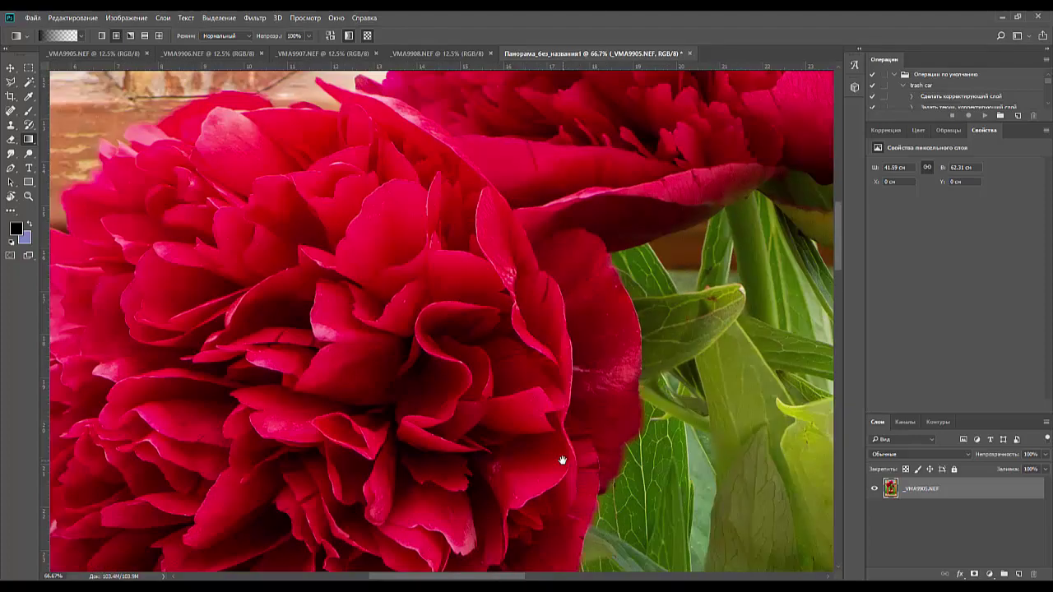
pyautogui.hotkey('ctrl', '-')
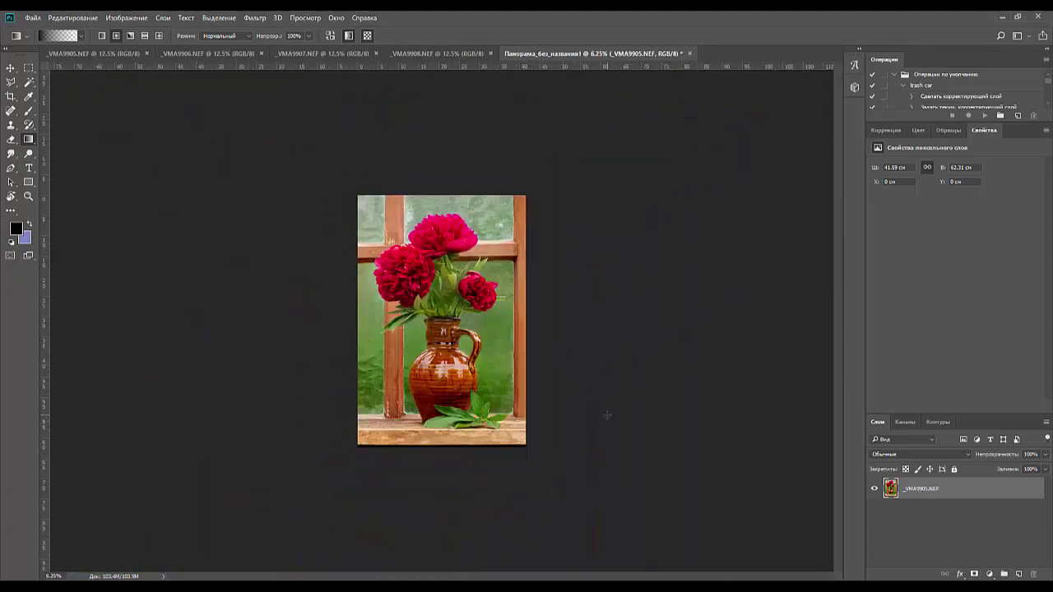
pyautogui.hotkey('ctrl', 'alt', 'shift', 's')
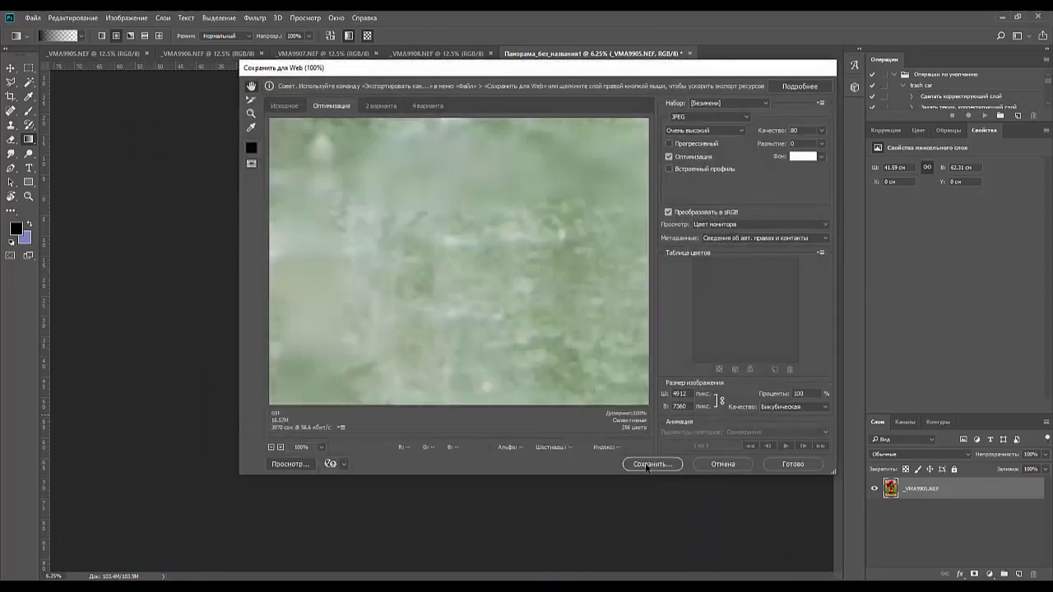
pyautogui.click(646, 465)
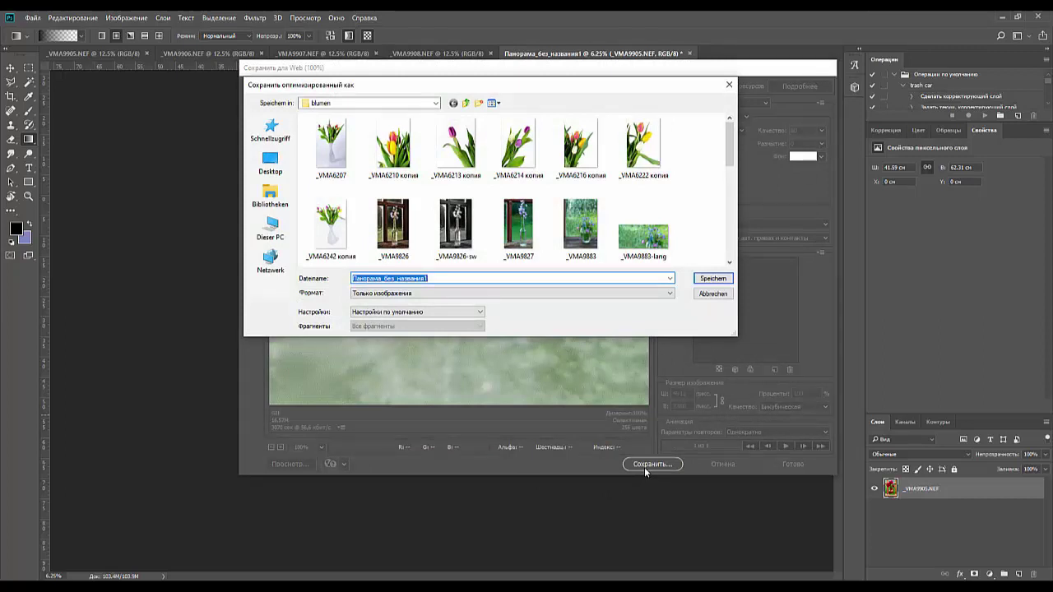
pyautogui.click(712, 298)
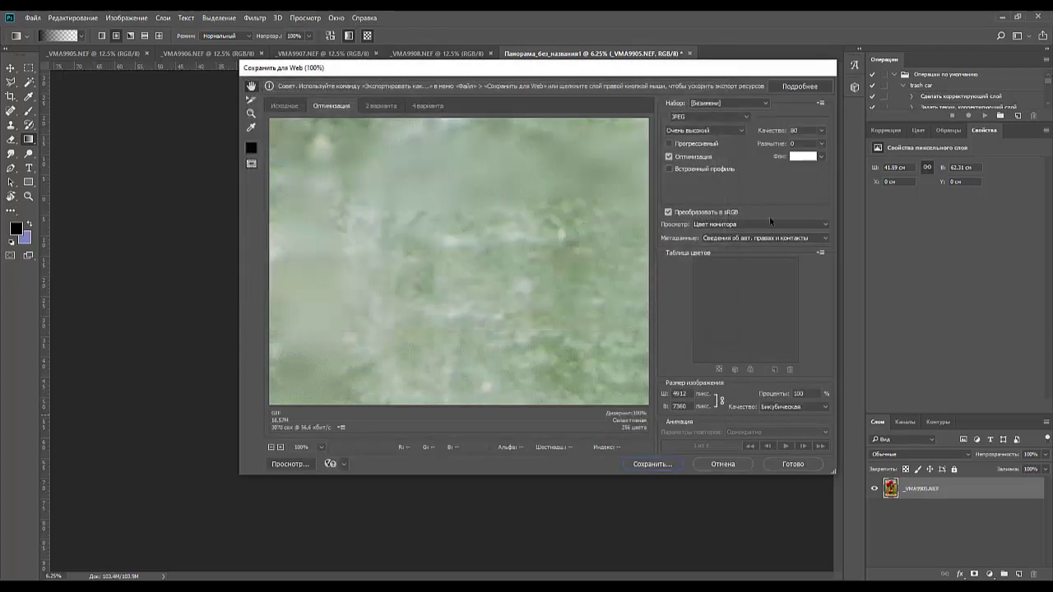
pyautogui.click(713, 465)
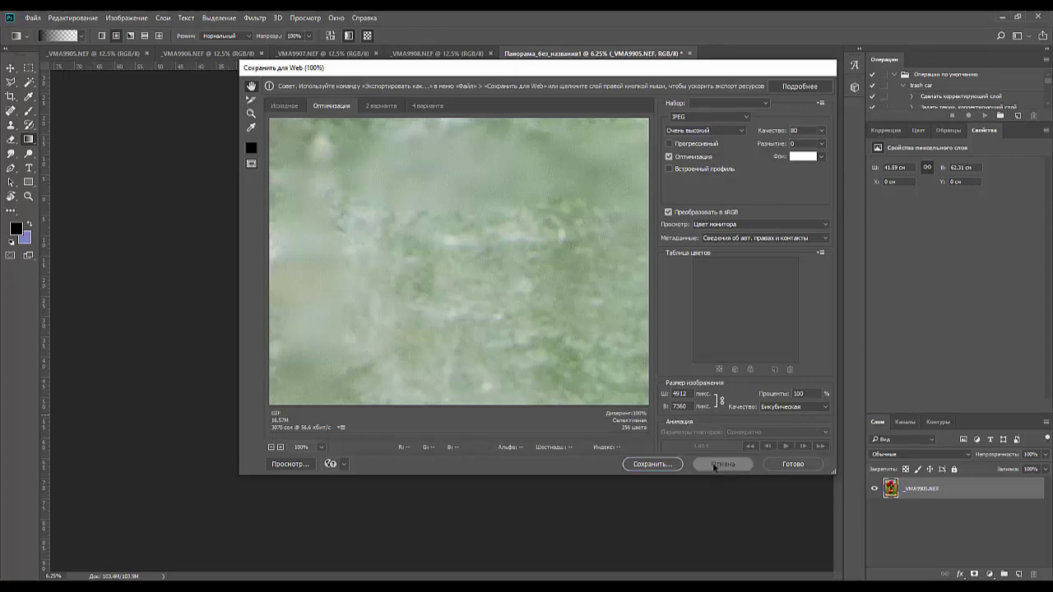
# Check the window frame, the background glass and the upper peony at the top of the picture
pyautogui.hotkey('ctrl', '+')
pyautogui.hotkey('ctrl', '+')
pyautogui.hotkey('ctrl', '+')
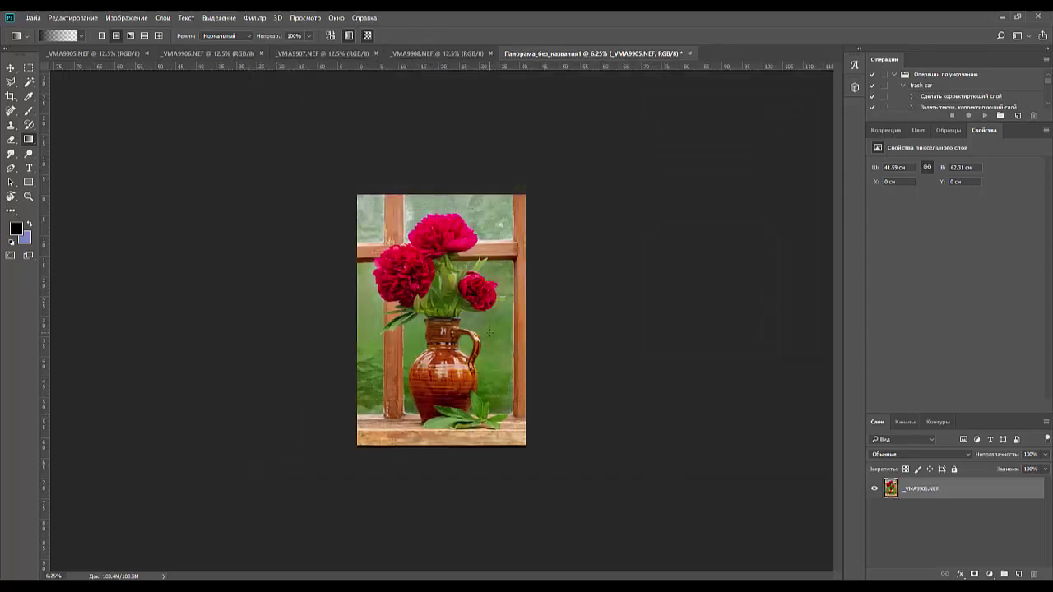
pyautogui.moveTo(408, 181); pyautogui.dragTo(445, 507)
pyautogui.hotkey('ctrl', '+')
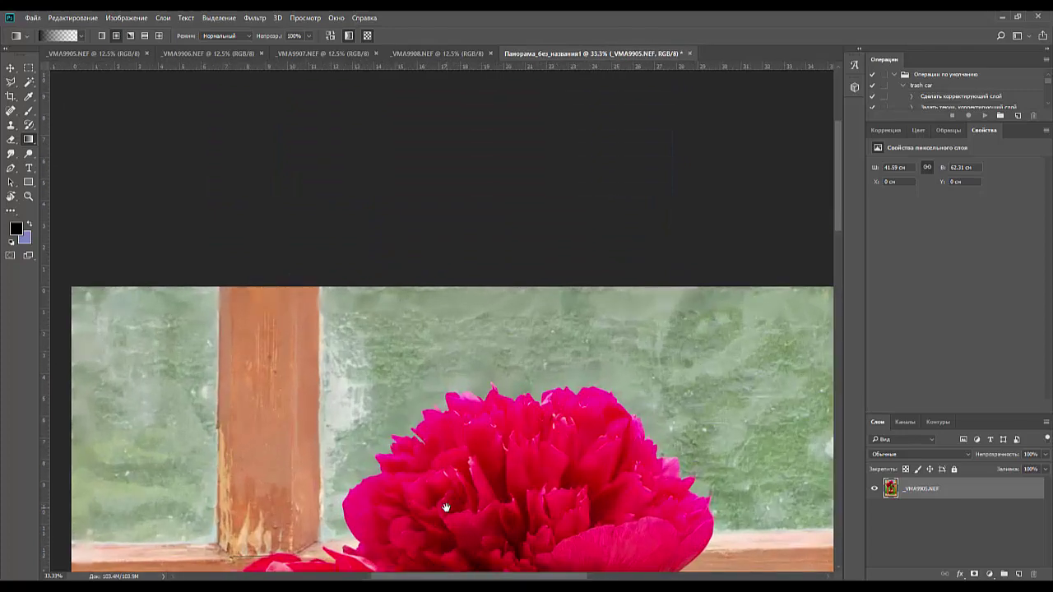
pyautogui.hotkey('ctrl', '-')
pyautogui.hotkey('ctrl', '-')
pyautogui.hotkey('ctrl', '-')
pyautogui.hotkey('ctrl', '-')
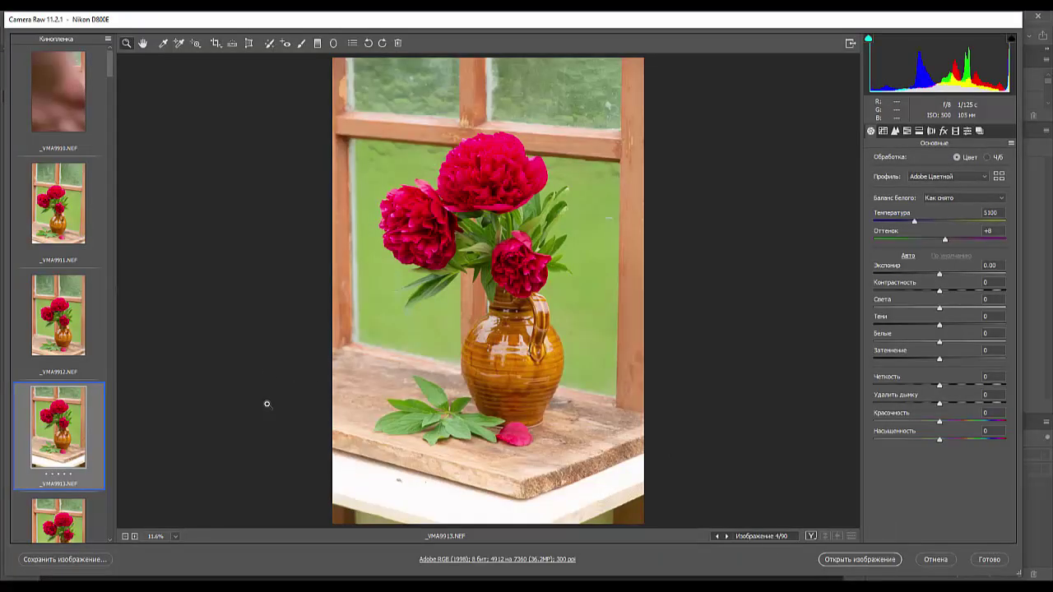
# Preview the raw shots _VMA9914.NEF and _VMA9917.NEF in Camera Raw and look through the shots that follow
pyautogui.click(64, 519)
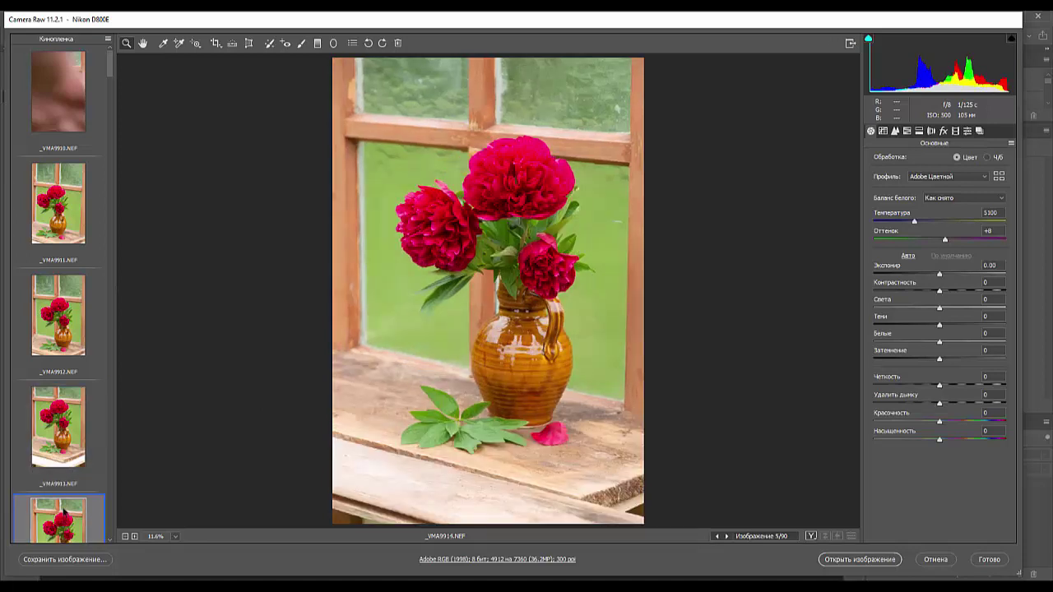
pyautogui.scroll(-3, 64, 515)
pyautogui.click(62, 500)
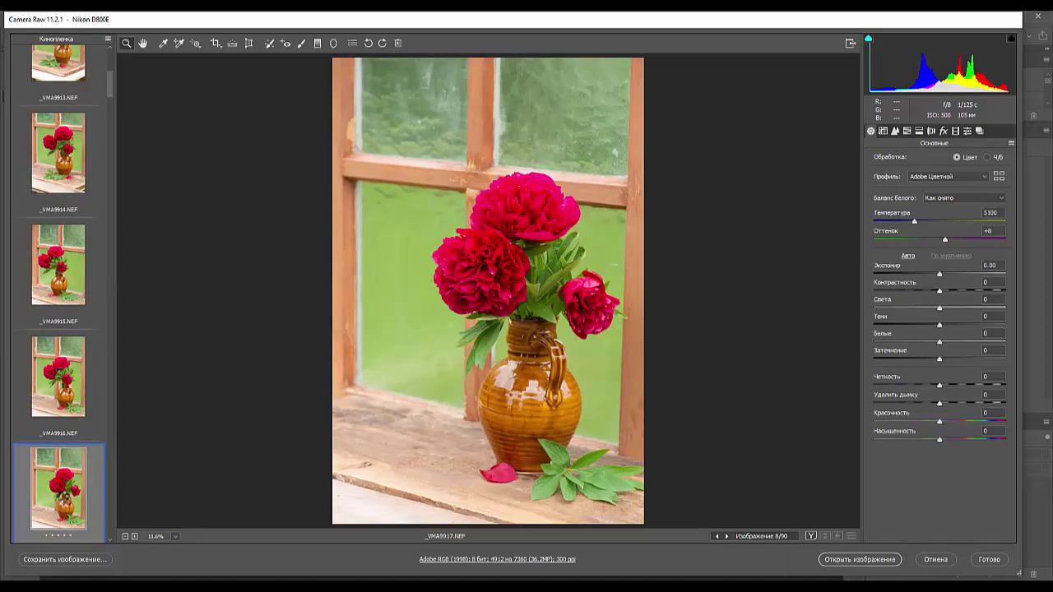
pyautogui.scroll(-10, 66, 493)
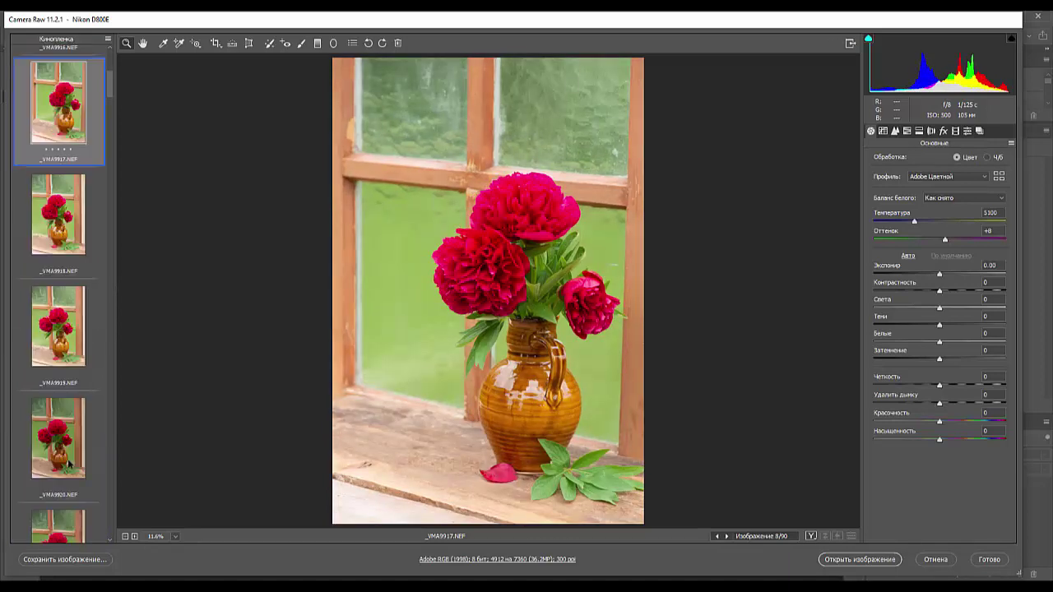
pyautogui.scroll(-14, 67, 463)
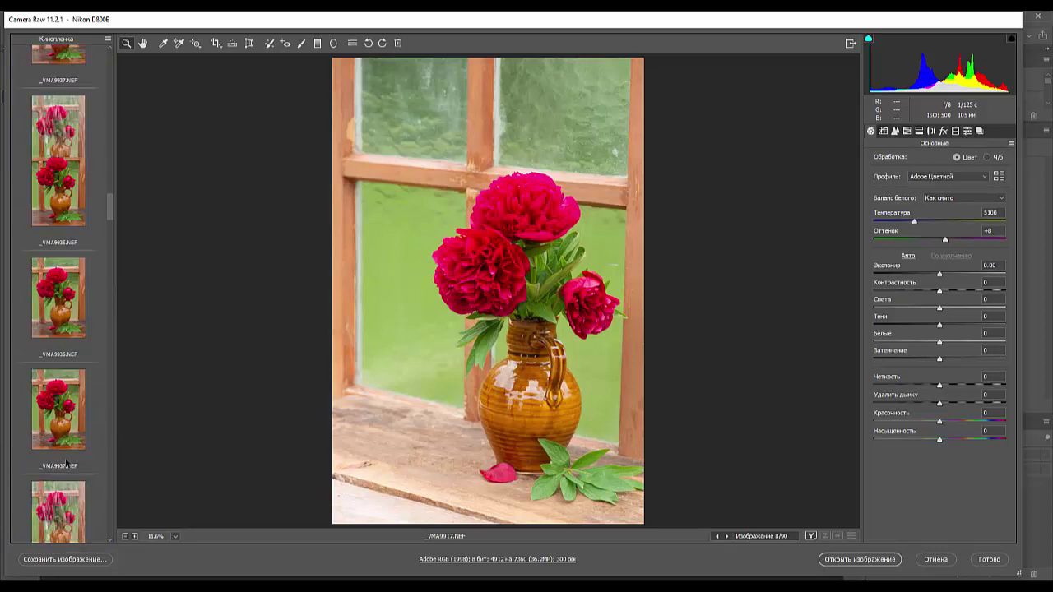
# Compare the wet-table peony shots _VMA9940.NEF, _VMA9941.NEF and _VMA9942.NEF for focus differences
pyautogui.click(59, 359)
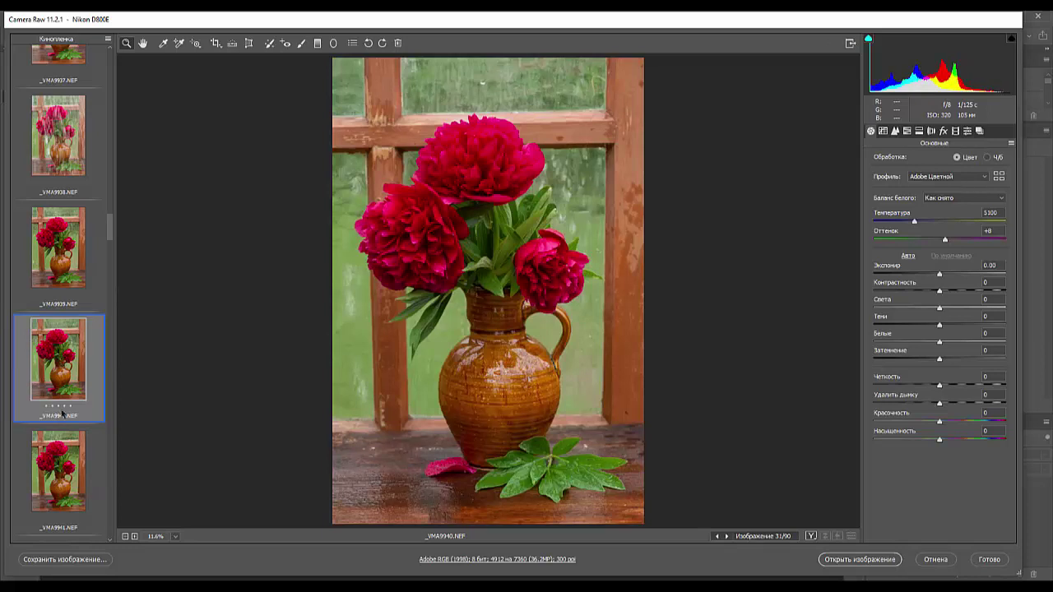
pyautogui.click(62, 477)
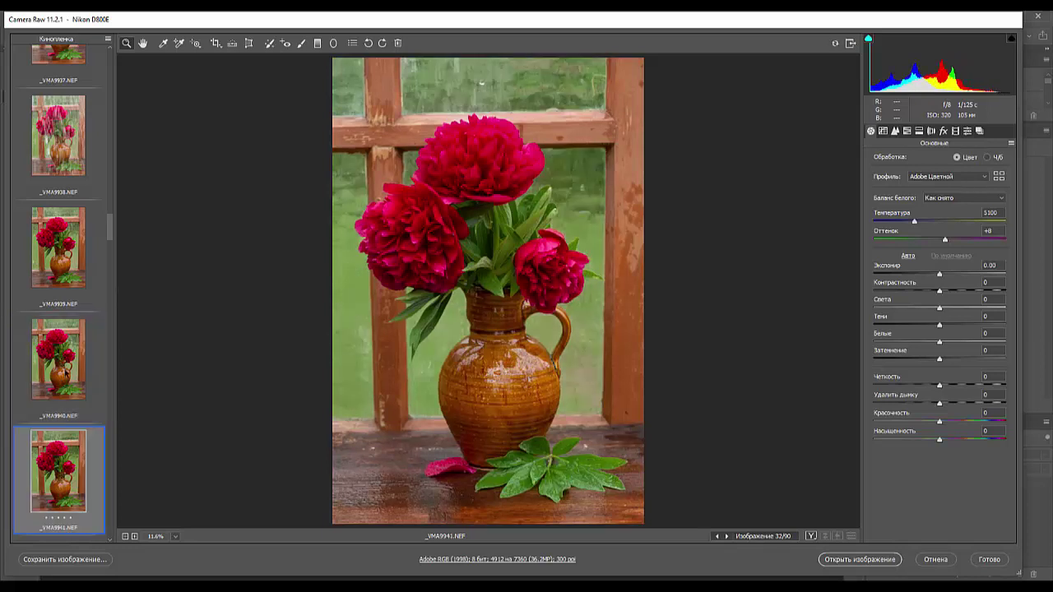
pyautogui.click(65, 374)
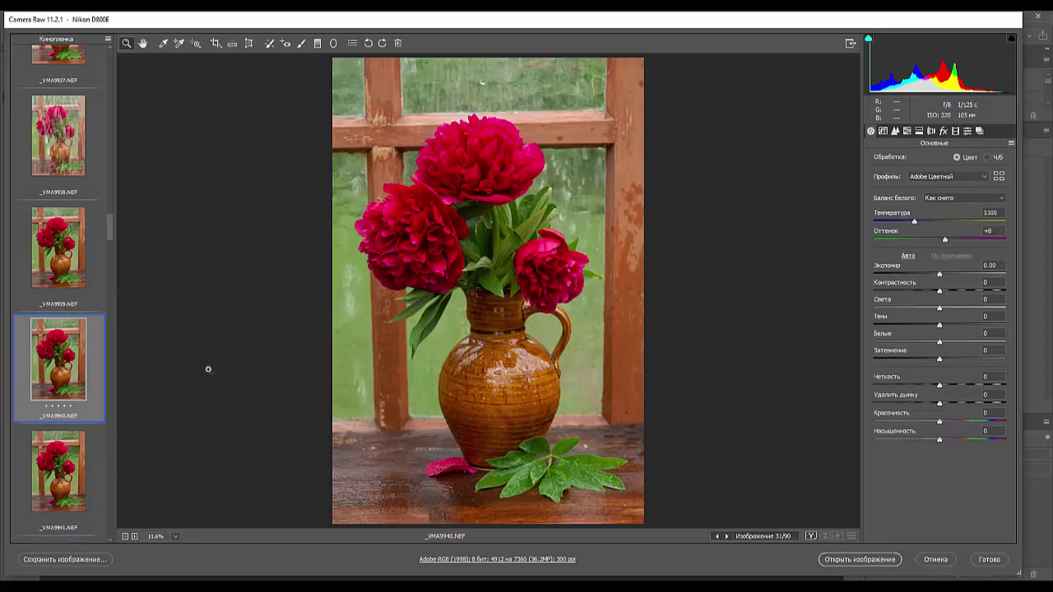
pyautogui.moveTo(110, 231); pyautogui.dragTo(110, 253)
pyautogui.click(55, 178)
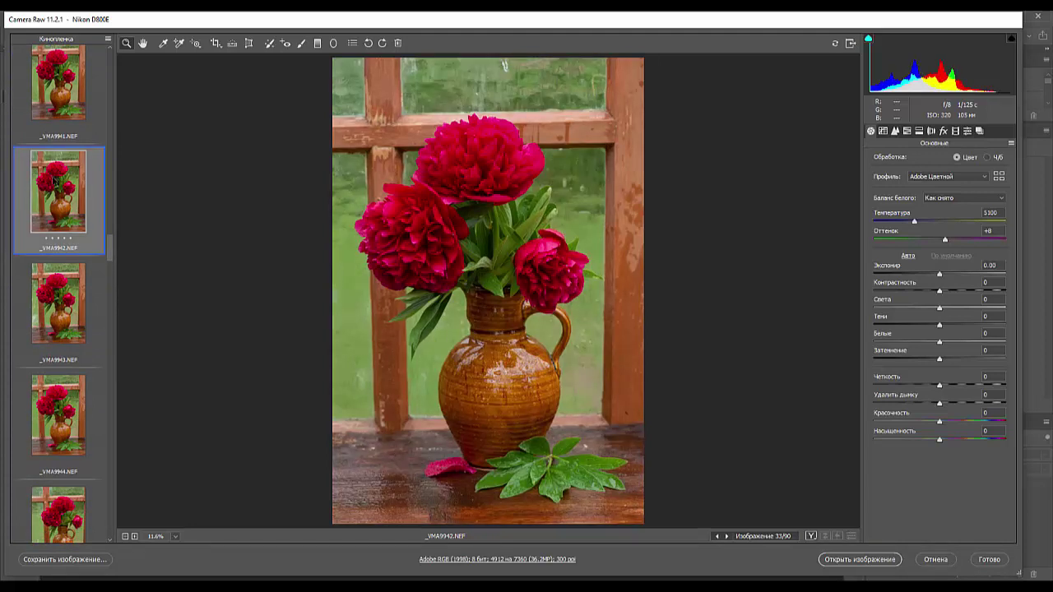
# Preview the glazed-jug peony shots from _VMA9943.NEF to _VMA9945.NEF and from _VMA9948.NEF to _VMA9950.NEF
pyautogui.click(66, 301)
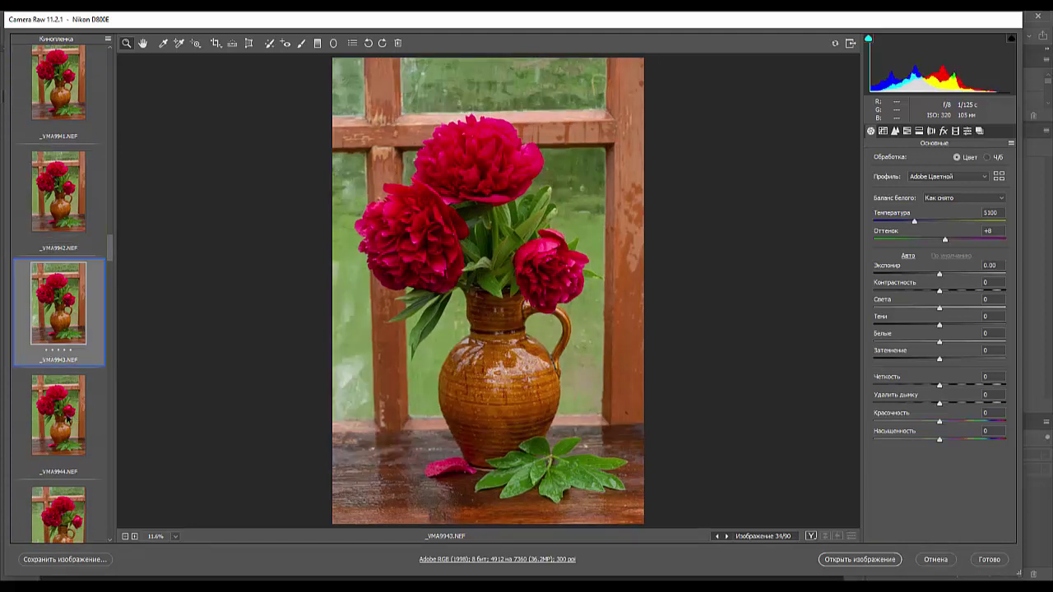
pyautogui.click(67, 415)
pyautogui.click(59, 506)
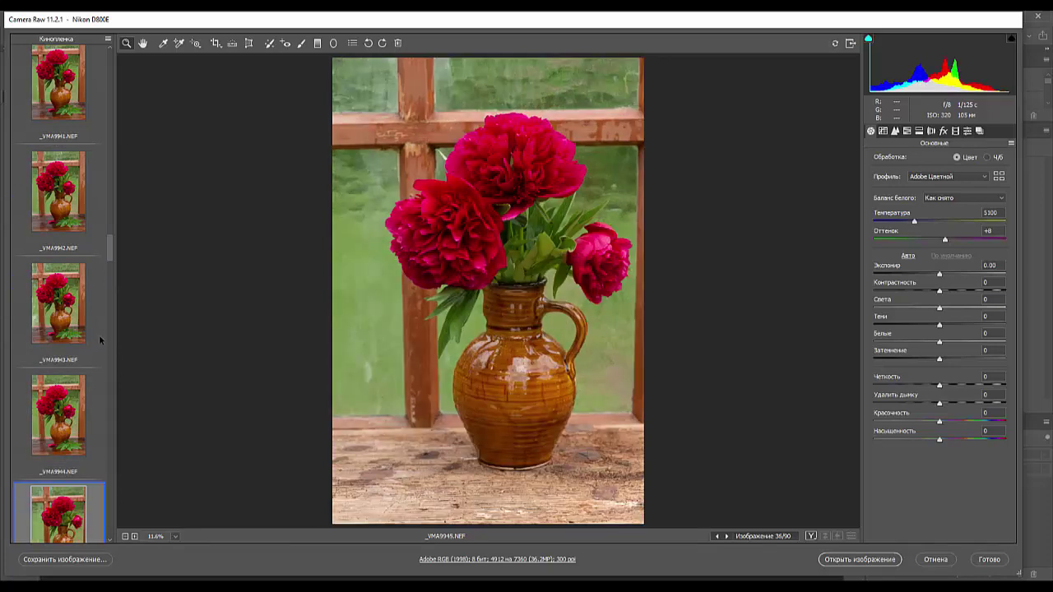
pyautogui.moveTo(111, 249); pyautogui.dragTo(112, 282)
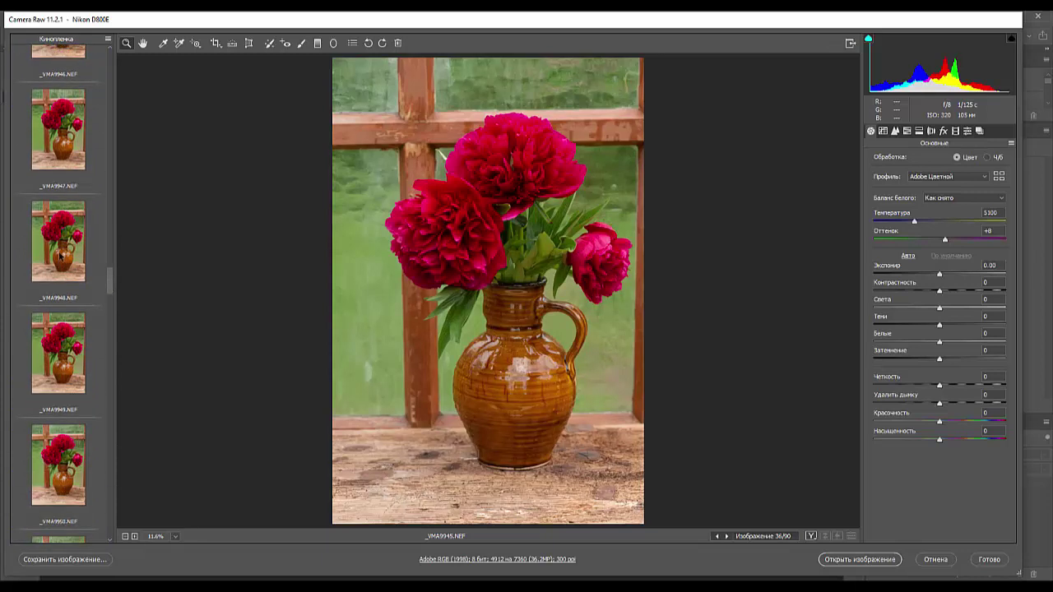
pyautogui.click(60, 256)
pyautogui.click(70, 395)
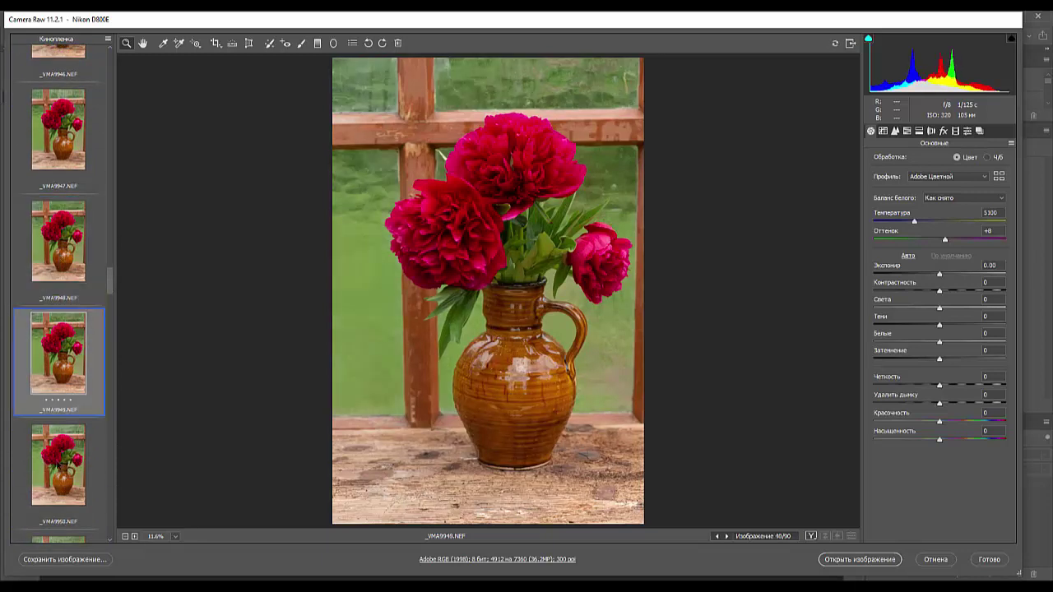
pyautogui.press('Down')
# Look through the vertical clay-pot peony shots from _VMA9955.NEF to _VMA9958.NEF
pyautogui.moveTo(111, 281); pyautogui.dragTo(117, 322)
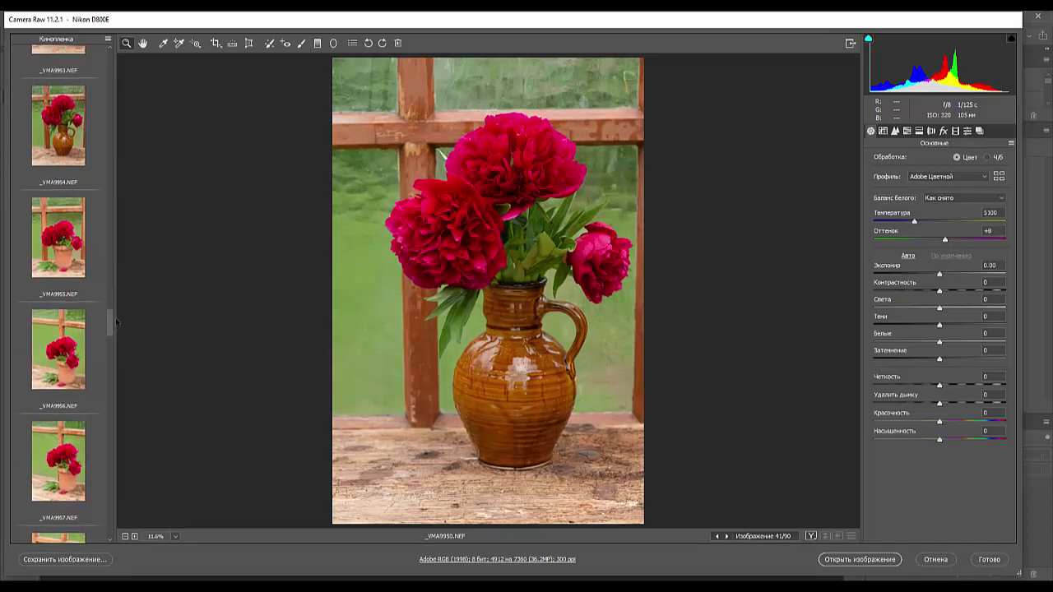
pyautogui.click(63, 260)
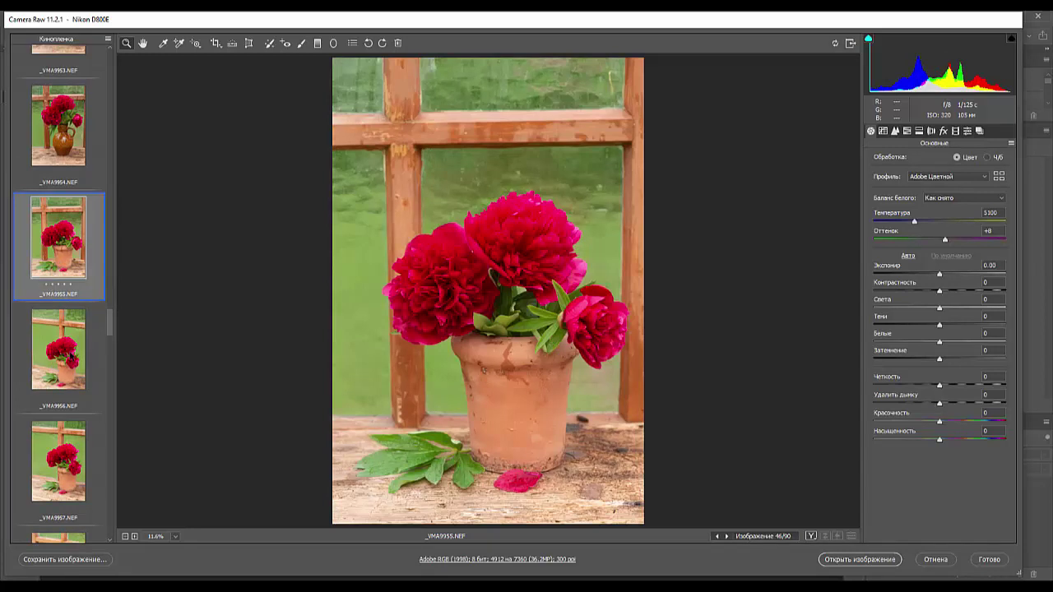
pyautogui.click(71, 357)
pyautogui.click(58, 460)
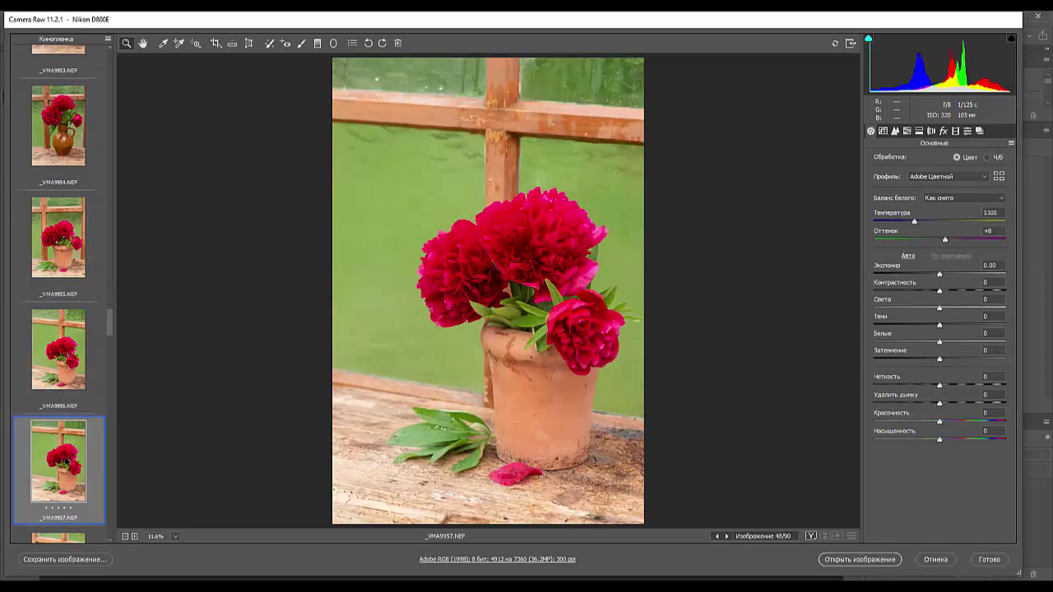
pyautogui.moveTo(114, 325); pyautogui.dragTo(115, 343)
pyautogui.scroll(-1, 102, 323)
pyautogui.click(69, 247)
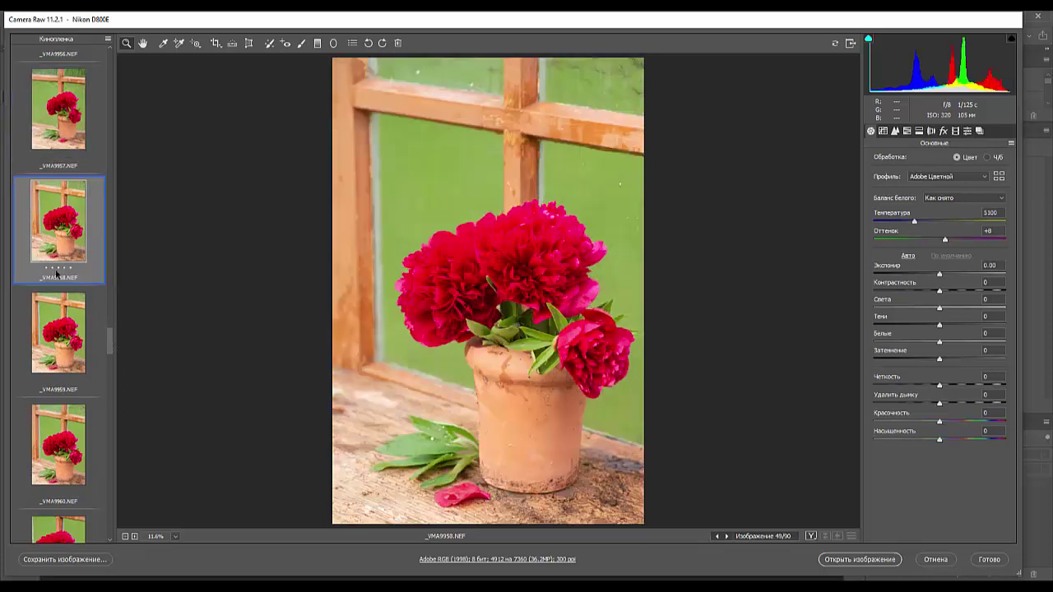
# Set the exposure of _VMA9959.NEF to -0.40, its vibrance to -28 and its saturation to +2
pyautogui.click(92, 376)
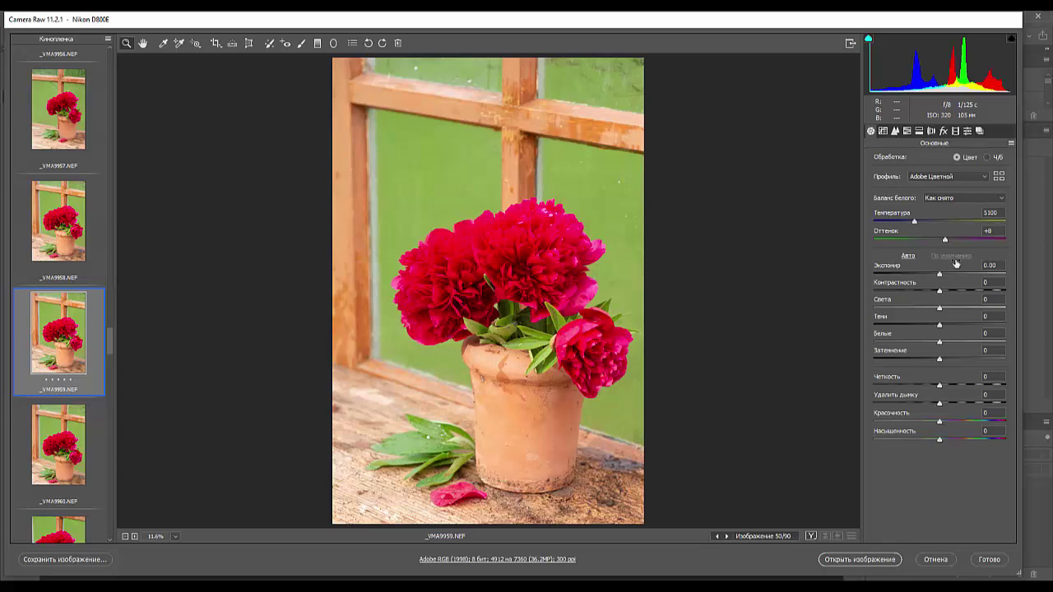
pyautogui.moveTo(939, 274)
pyautogui.mouseDown()
pyautogui.moveTo(922, 284)
pyautogui.moveTo(936, 284)
pyautogui.mouseUp()
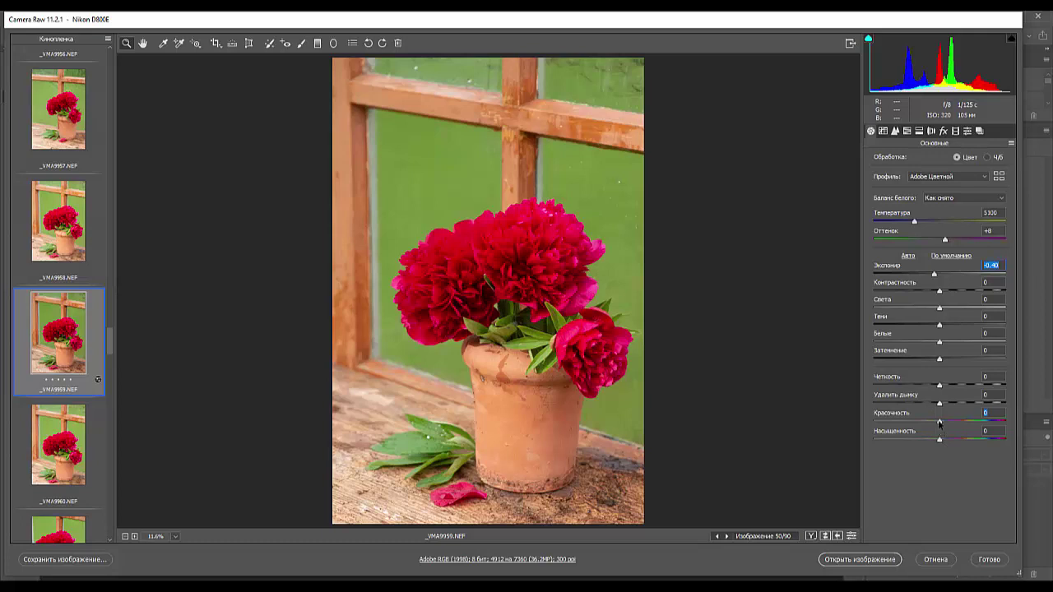
pyautogui.moveTo(940, 424)
pyautogui.mouseDown()
pyautogui.moveTo(884, 428)
pyautogui.moveTo(916, 422)
pyautogui.moveTo(958, 438)
pyautogui.moveTo(913, 439)
pyautogui.moveTo(969, 438)
pyautogui.moveTo(940, 439)
pyautogui.mouseUp()
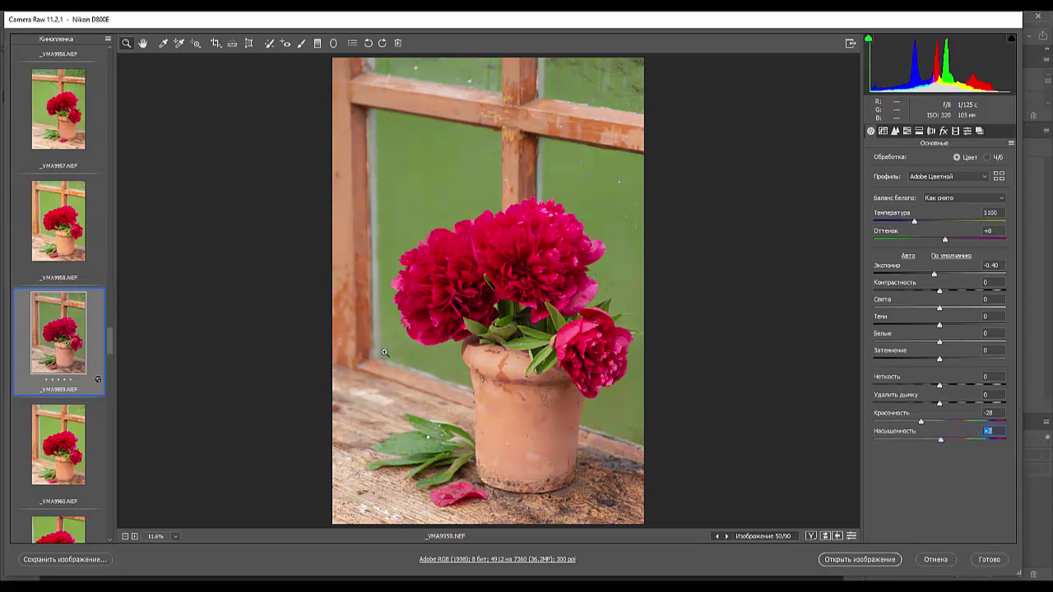
# Preview the closer clay-pot shots _VMA9961.NEF, _VMA9963.NEF, _VMA9964.NEF and the already edited, five-star _VMA9965.NEF
pyautogui.scroll(-1, 109, 351)
pyautogui.scroll(-2, 109, 351)
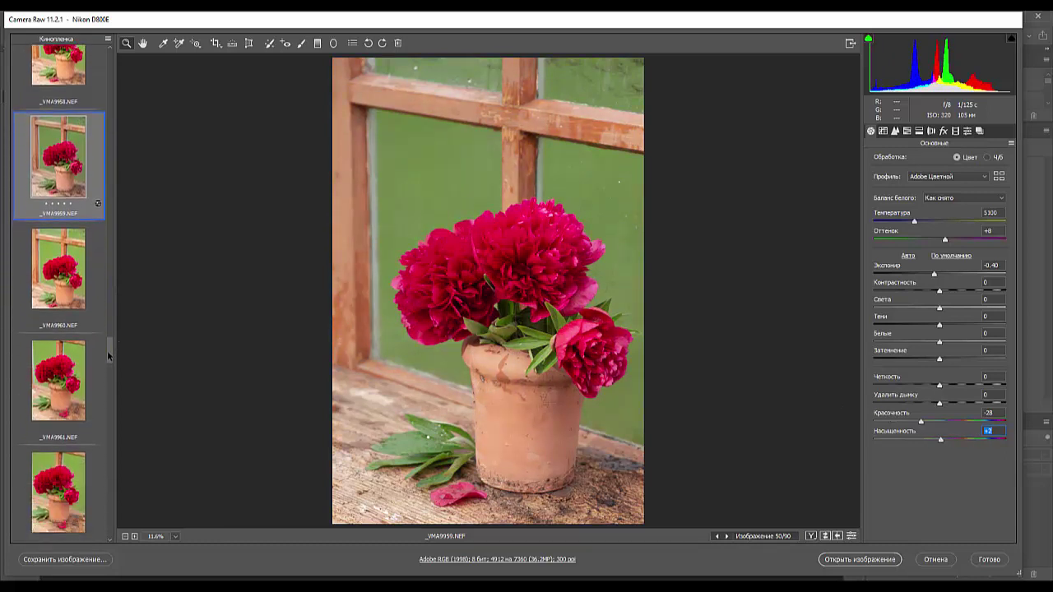
pyautogui.click(70, 385)
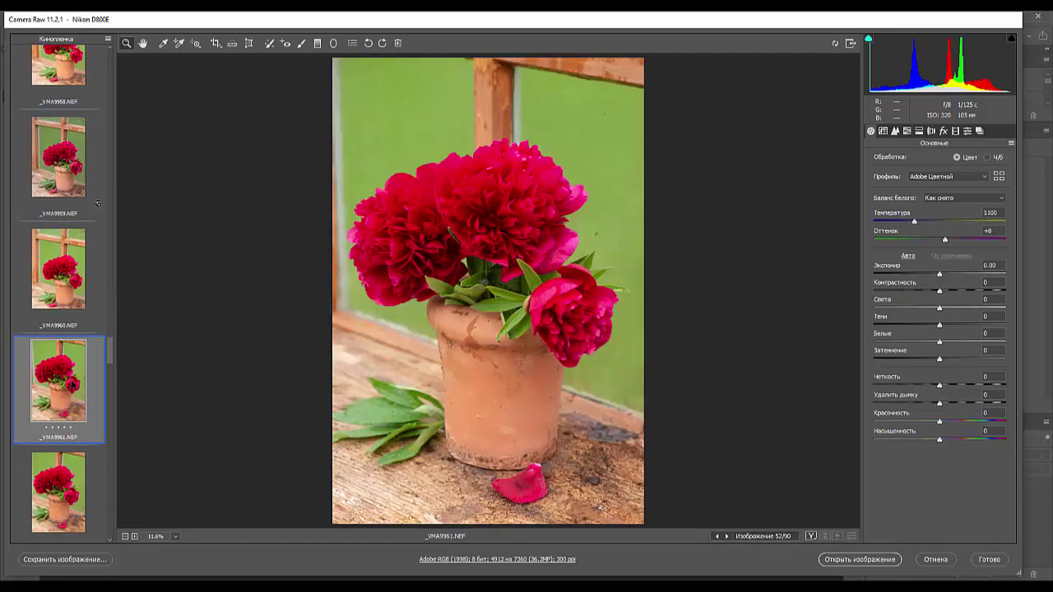
pyautogui.scroll(-2, 112, 366)
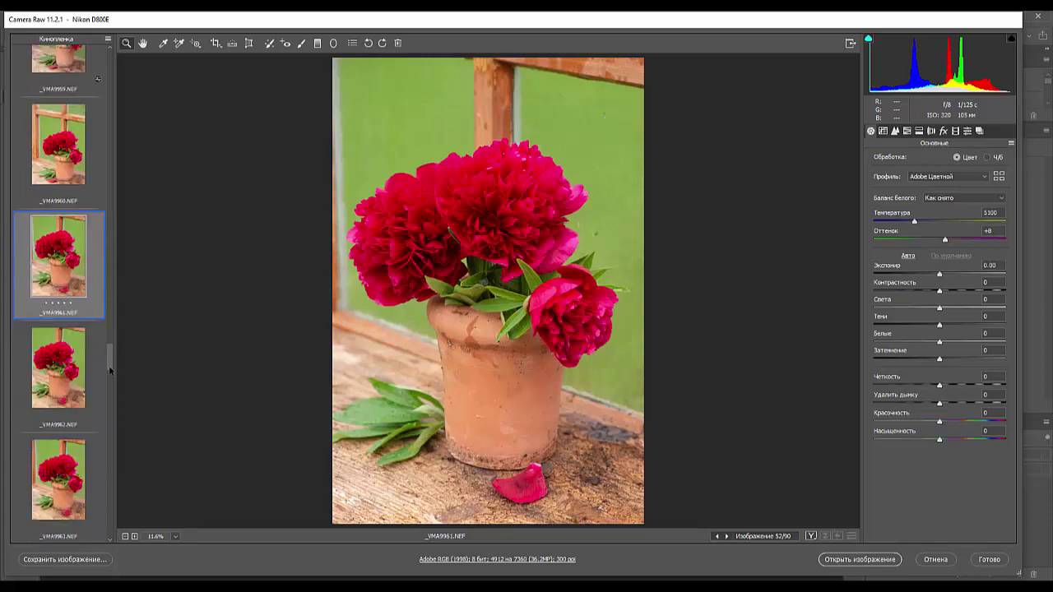
pyautogui.scroll(-2, 110, 370)
pyautogui.click(62, 341)
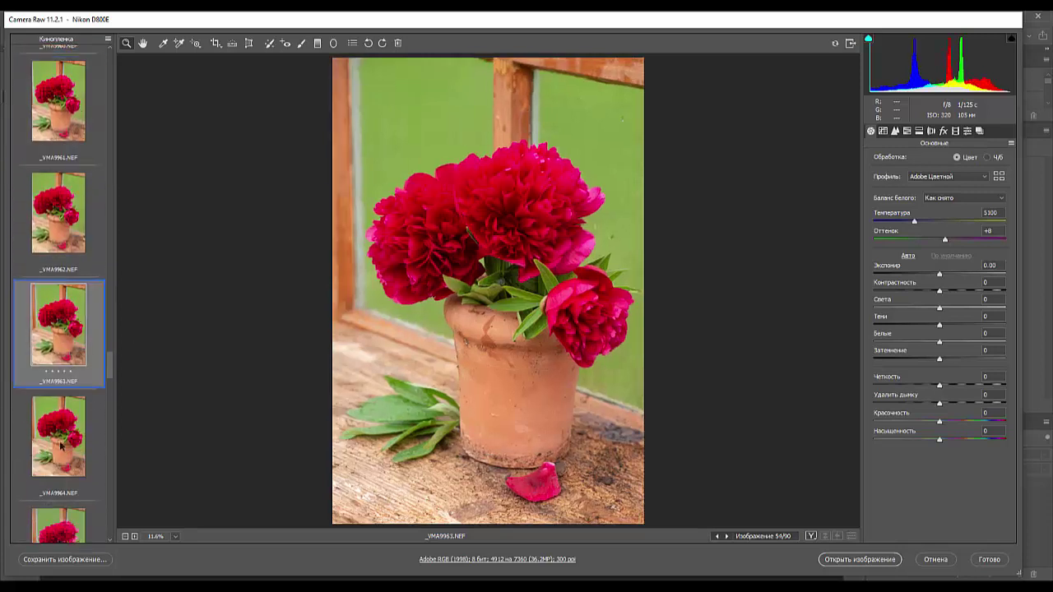
pyautogui.click(60, 445)
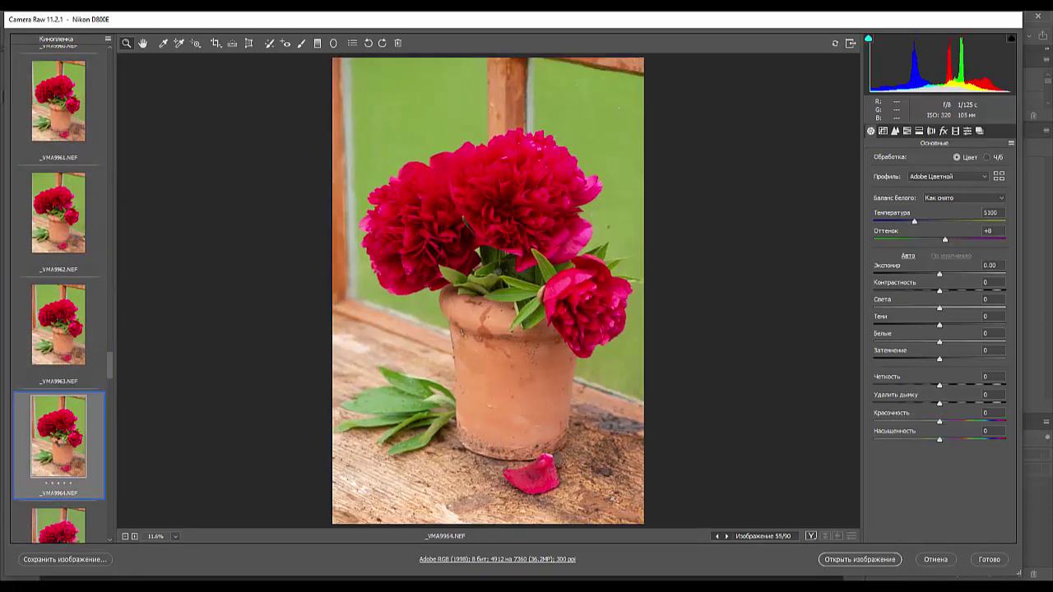
pyautogui.scroll(-3, 112, 365)
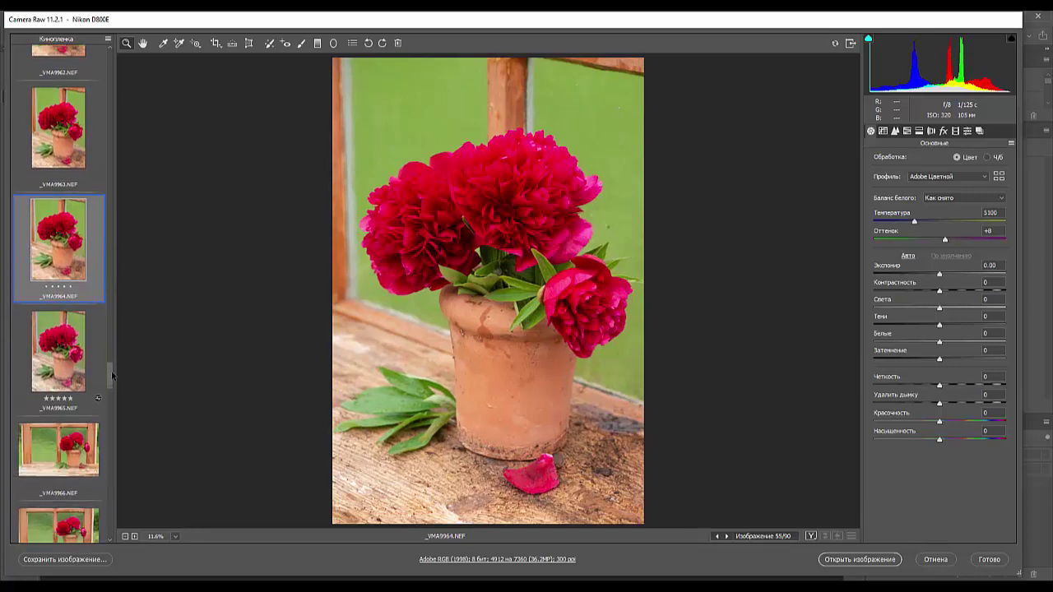
pyautogui.click(98, 387)
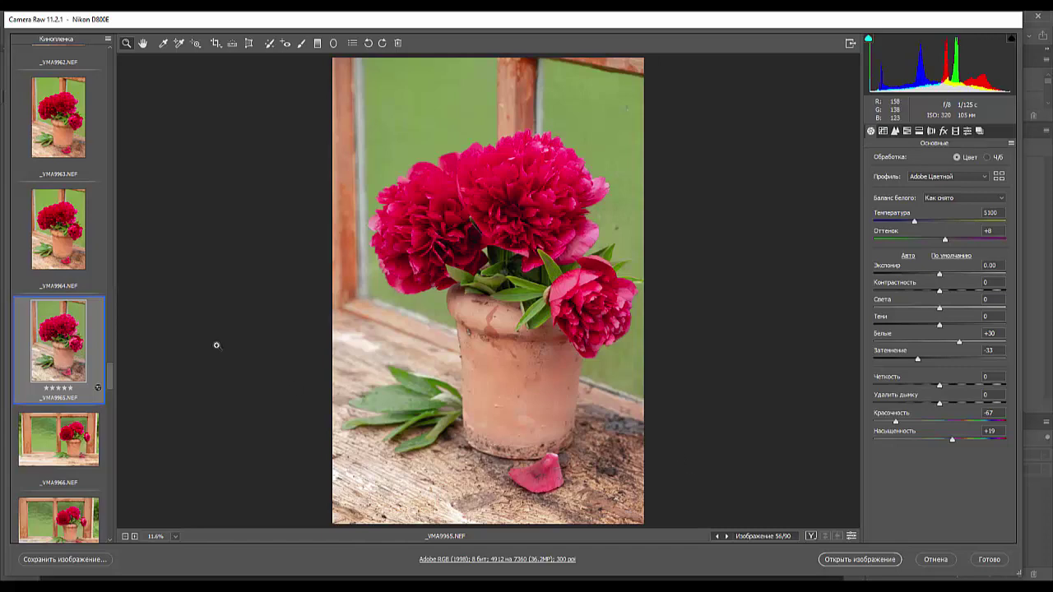
# Review the horizontal clay-pot window shots from _VMA9966.NEF to _VMA9969.NEF
pyautogui.moveTo(111, 384); pyautogui.dragTo(111, 393)
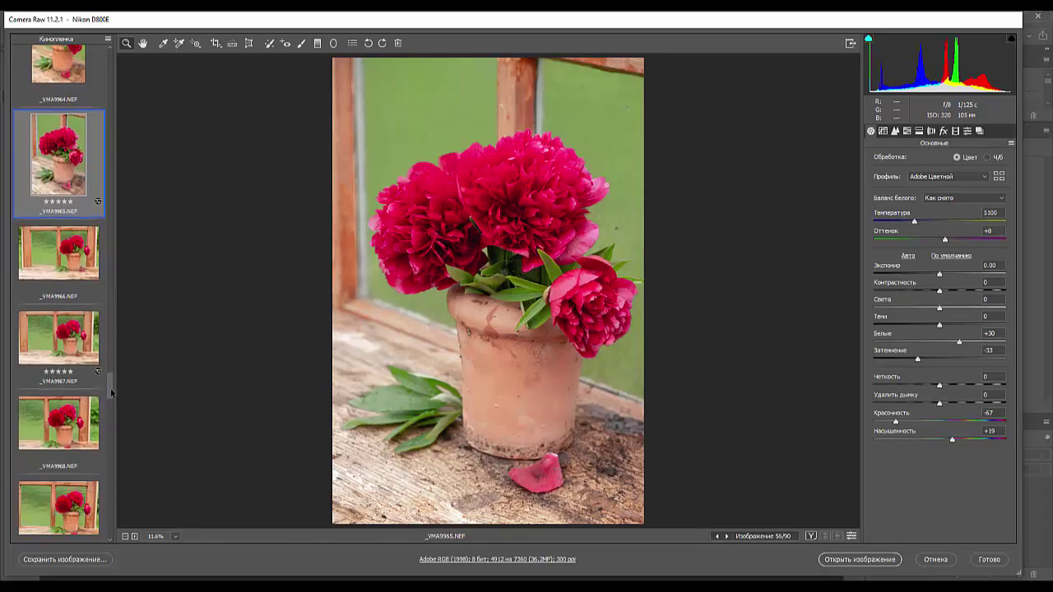
pyautogui.click(69, 268)
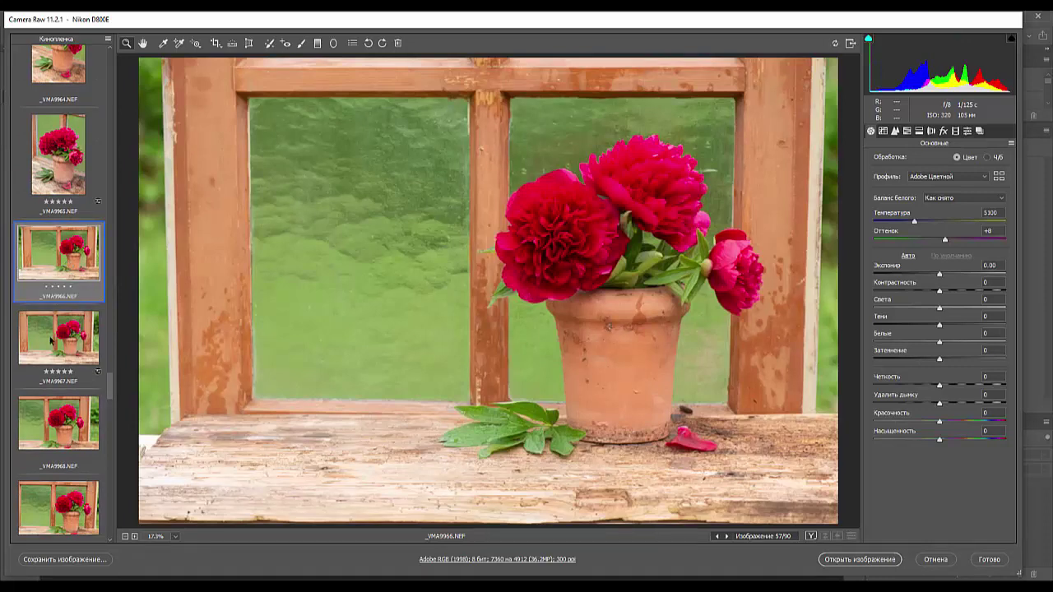
pyautogui.click(52, 342)
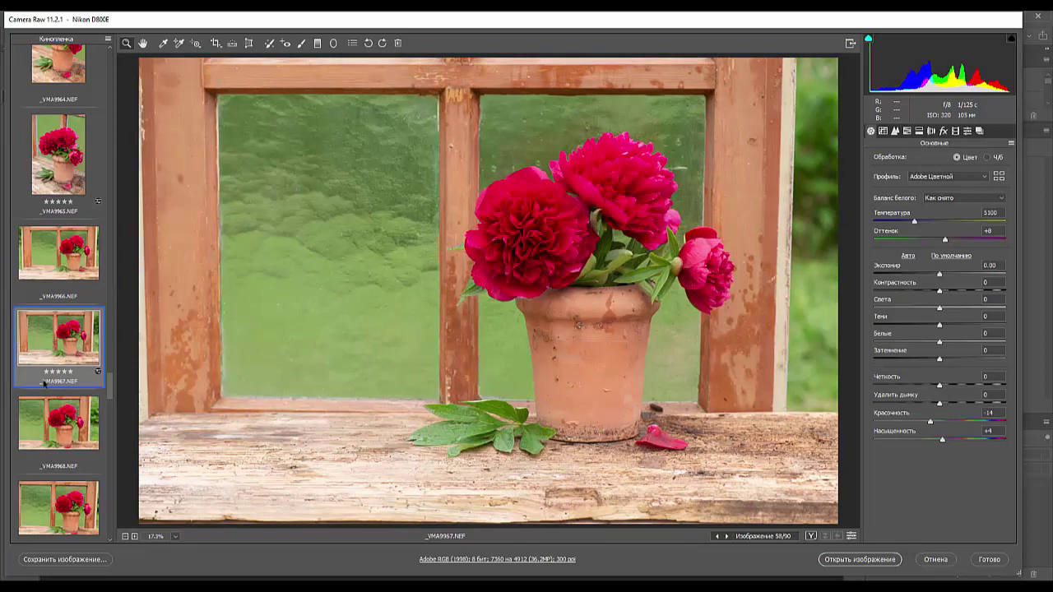
pyautogui.click(65, 426)
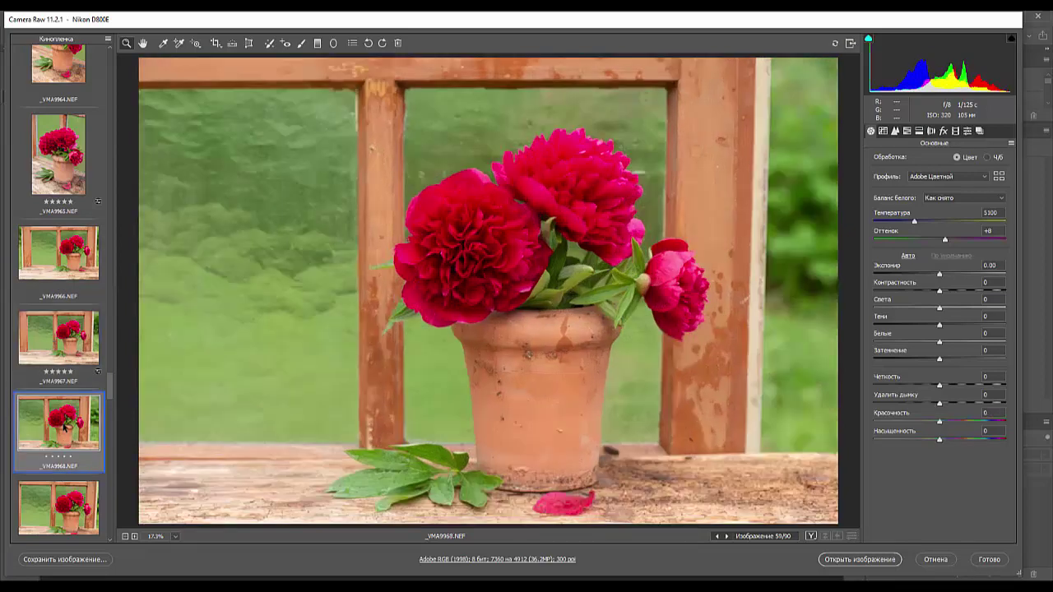
pyautogui.press('Down')
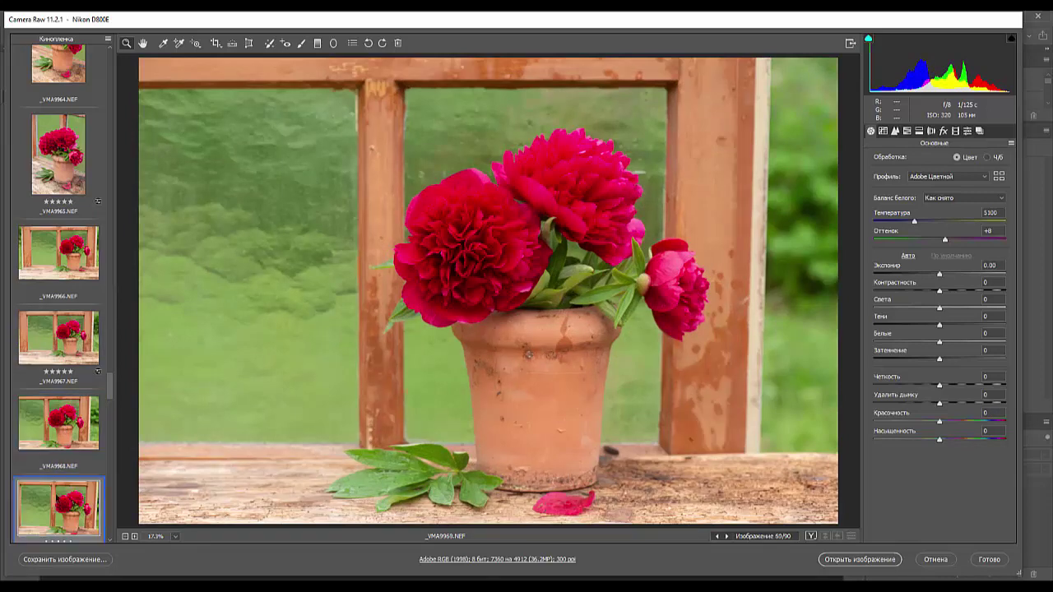
# Compare the horizontal shots _VMA9970.NEF, _VMA9971.NEF and _VMA9972.NEF, and return to the five-star _VMA9970.NEF
pyautogui.moveTo(111, 395); pyautogui.dragTo(111, 407)
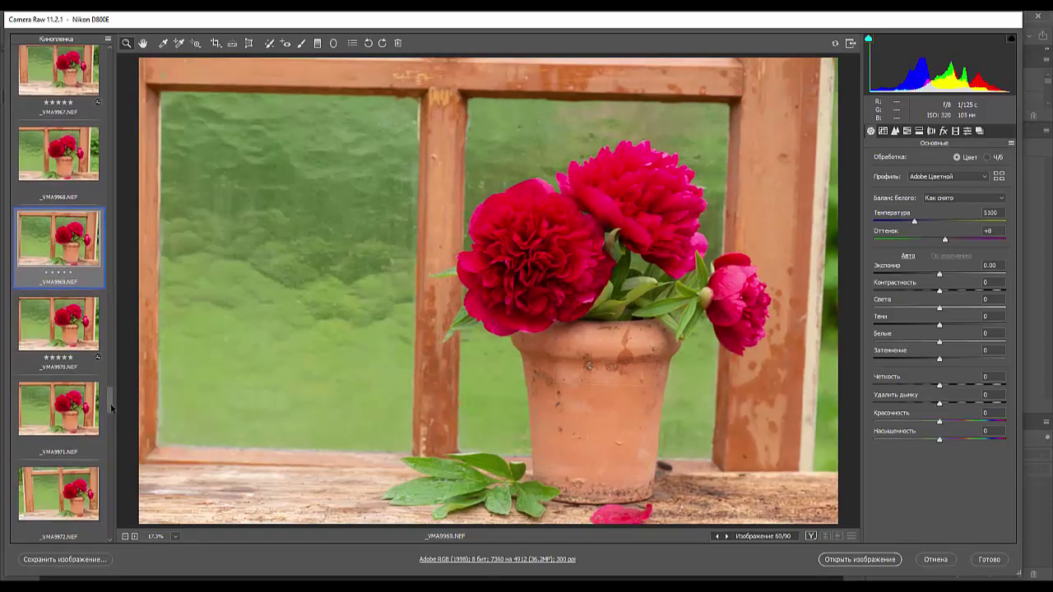
pyautogui.click(65, 340)
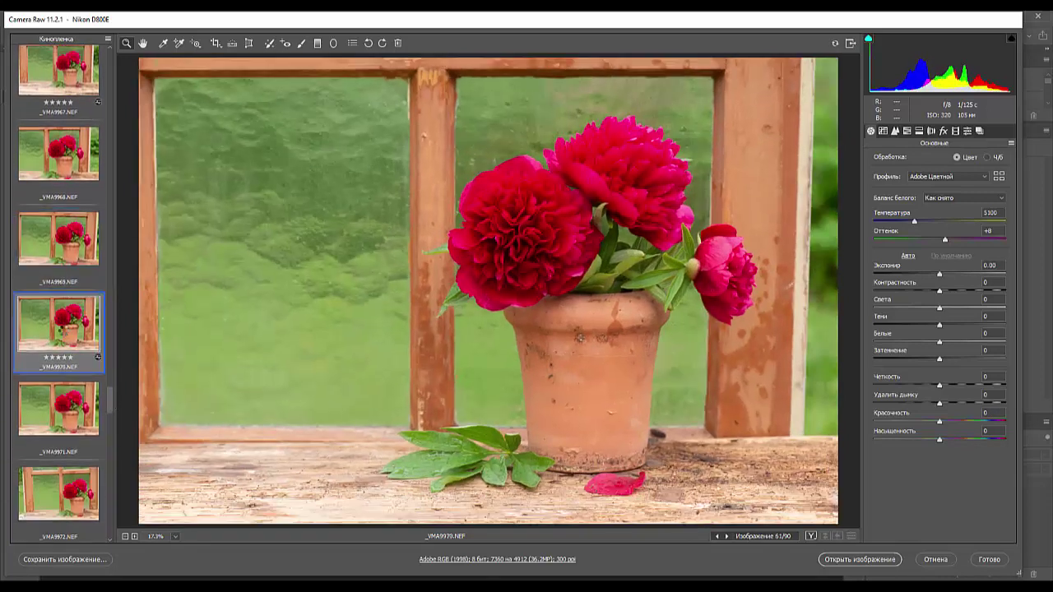
pyautogui.click(70, 421)
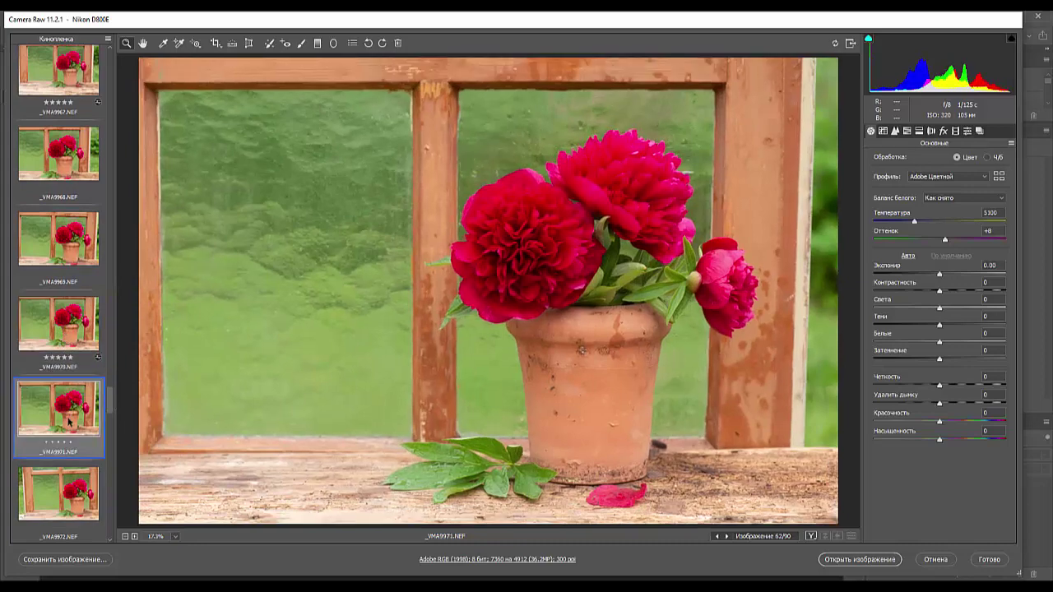
pyautogui.click(64, 492)
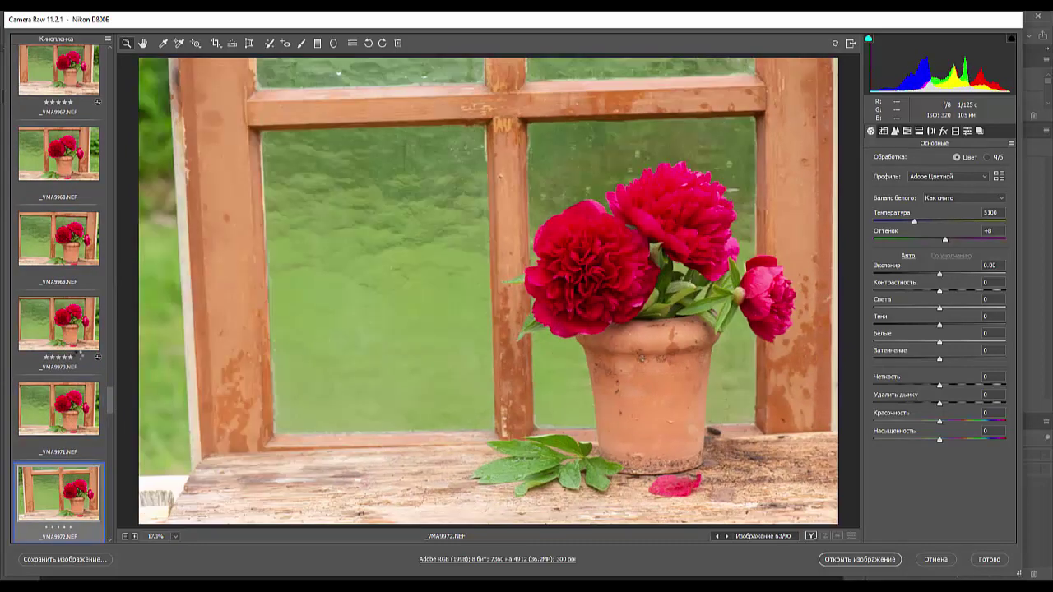
pyautogui.click(62, 421)
pyautogui.click(68, 343)
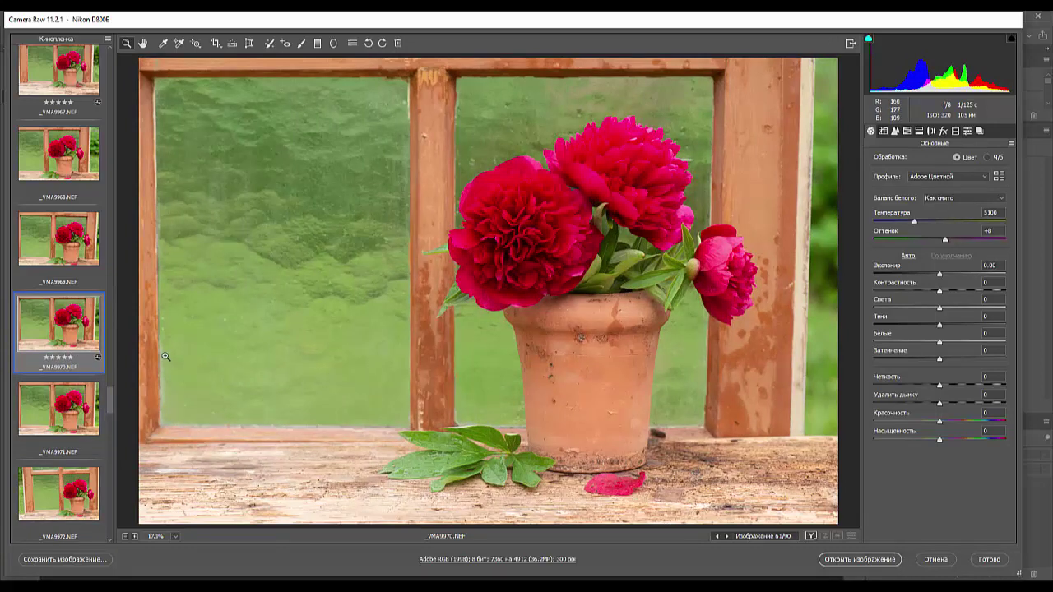
# Preview the wider clay-pot shot _VMA9981.NEF and the single peony lying on the table in _VMA9984.NEF and _VMA9985.NEF
pyautogui.moveTo(110, 406); pyautogui.dragTo(104, 454)
pyautogui.click(69, 385)
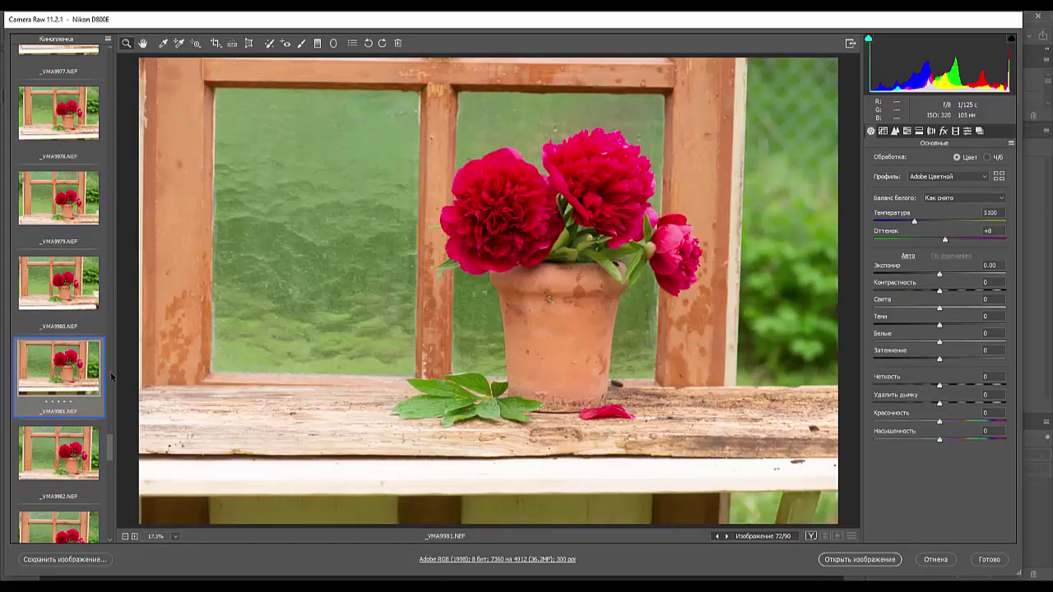
pyautogui.moveTo(111, 446)
pyautogui.mouseDown()
pyautogui.moveTo(103, 530)
pyautogui.moveTo(112, 463)
pyautogui.mouseUp()
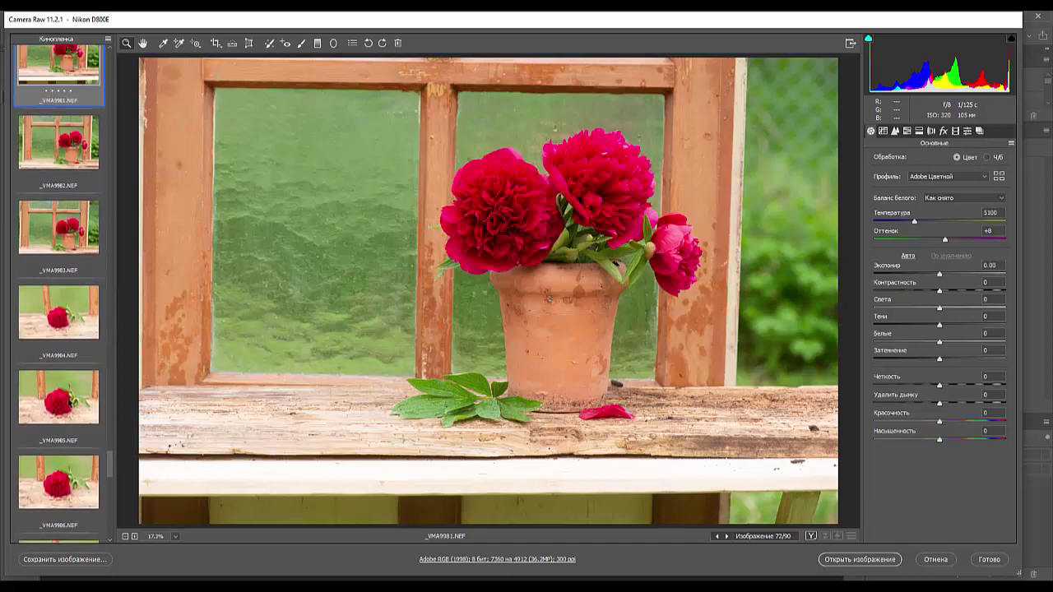
pyautogui.click(77, 329)
pyautogui.click(81, 409)
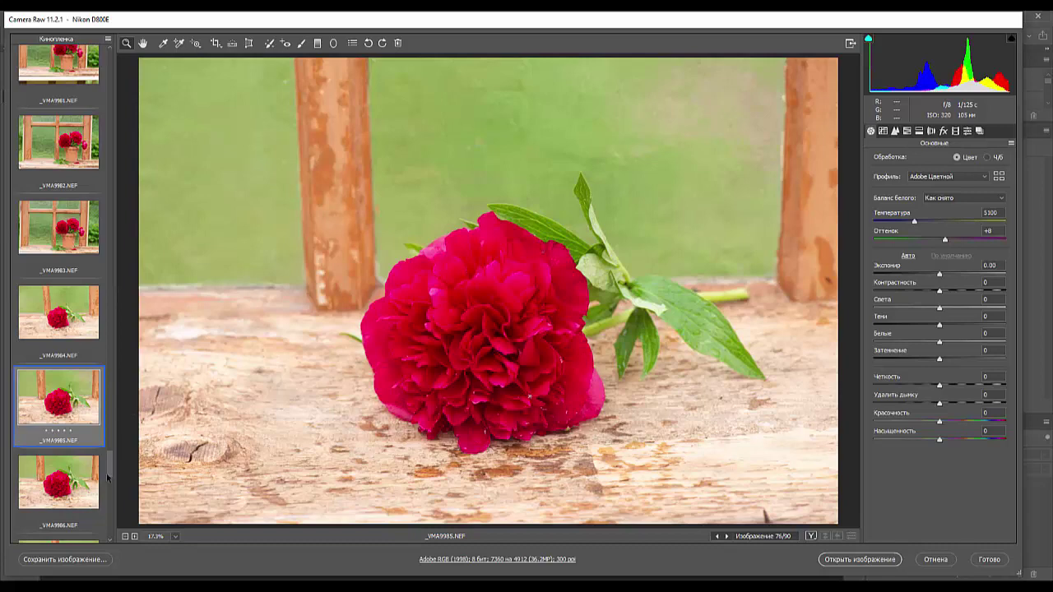
# Examine the close-up peony shots _VMA9989.NEF, _VMA9991.NEF and _VMA9992.NEF with their differently exposed backgrounds
pyautogui.moveTo(109, 470); pyautogui.dragTo(107, 492)
pyautogui.click(58, 329)
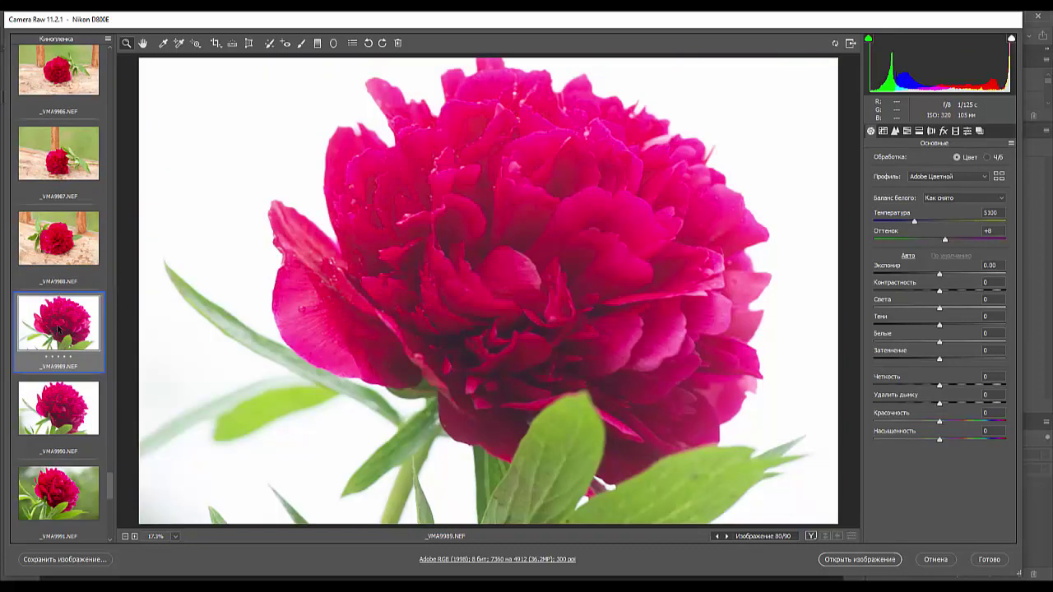
pyautogui.click(63, 489)
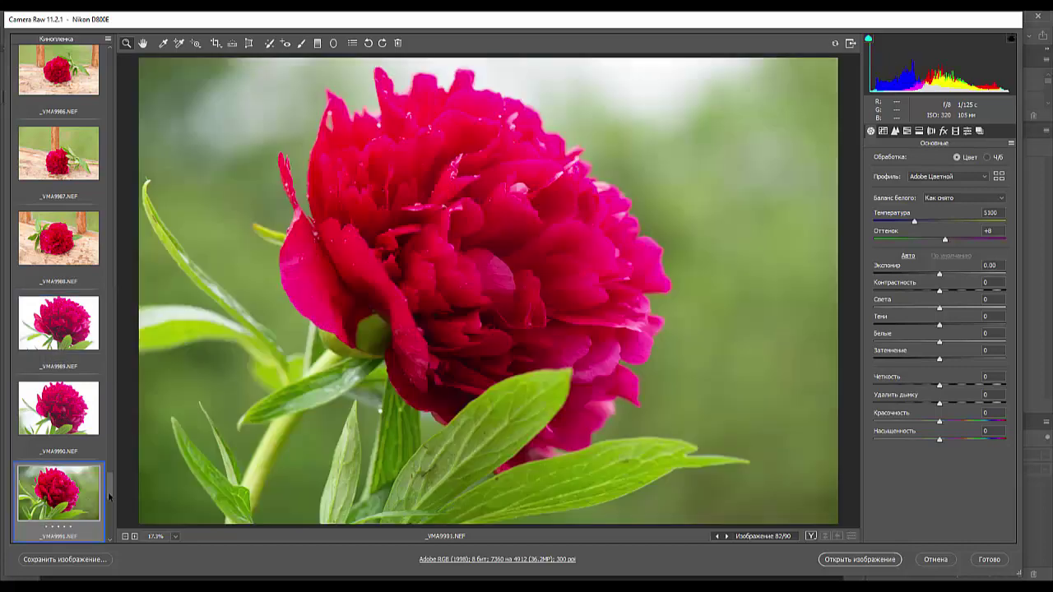
pyautogui.moveTo(112, 491); pyautogui.dragTo(109, 497)
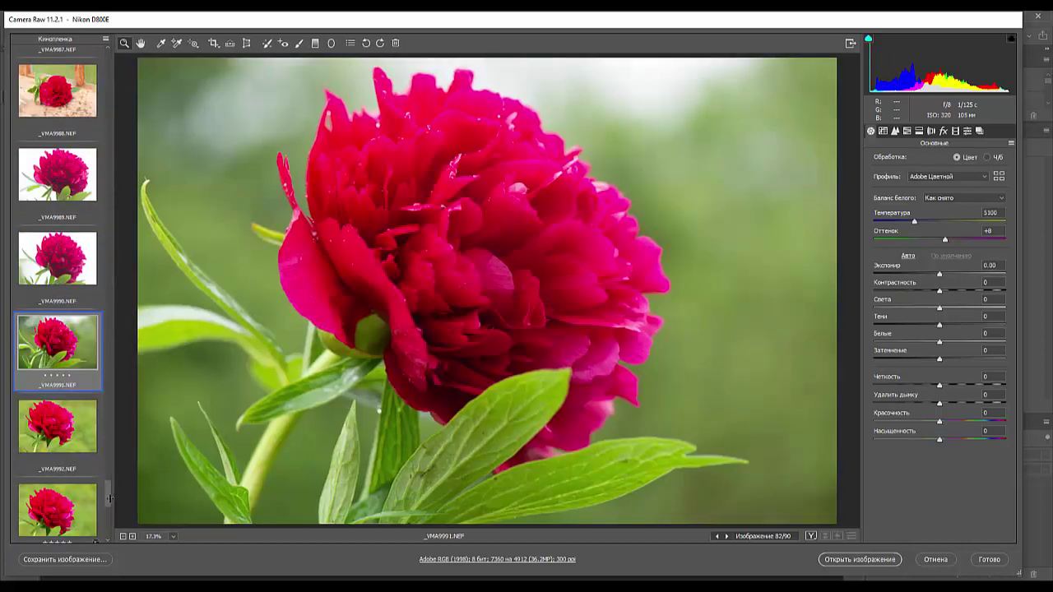
pyautogui.click(58, 426)
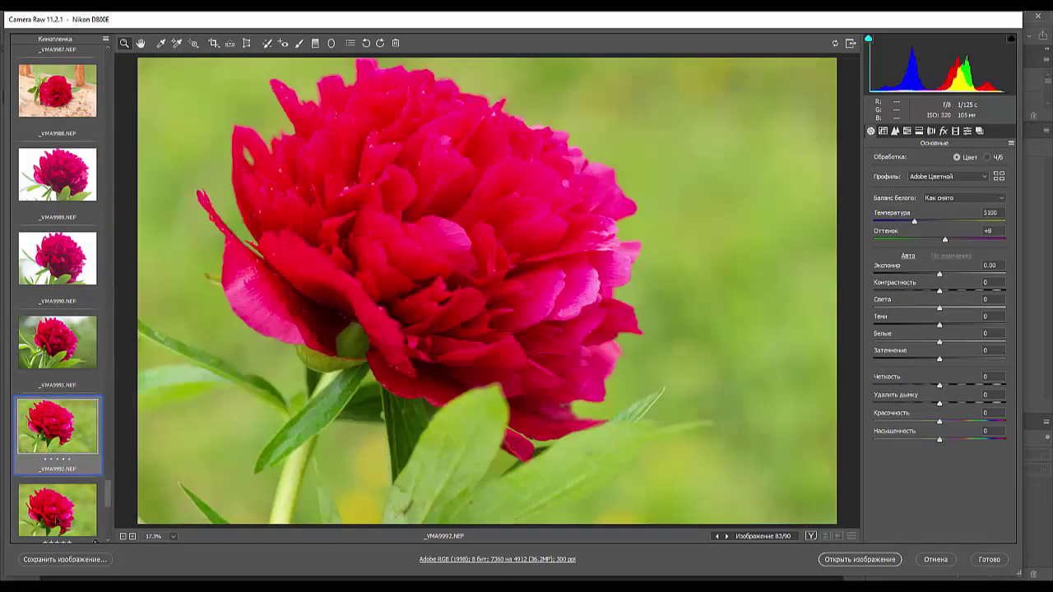
# Preview the dark-background close-up _VMA9994.NEF and _VMA9996.NEF, and open the peony-on-door shot _VMA9997.NEF for editing
pyautogui.click(100, 507)
pyautogui.moveTo(112, 500); pyautogui.dragTo(110, 521)
pyautogui.click(62, 284)
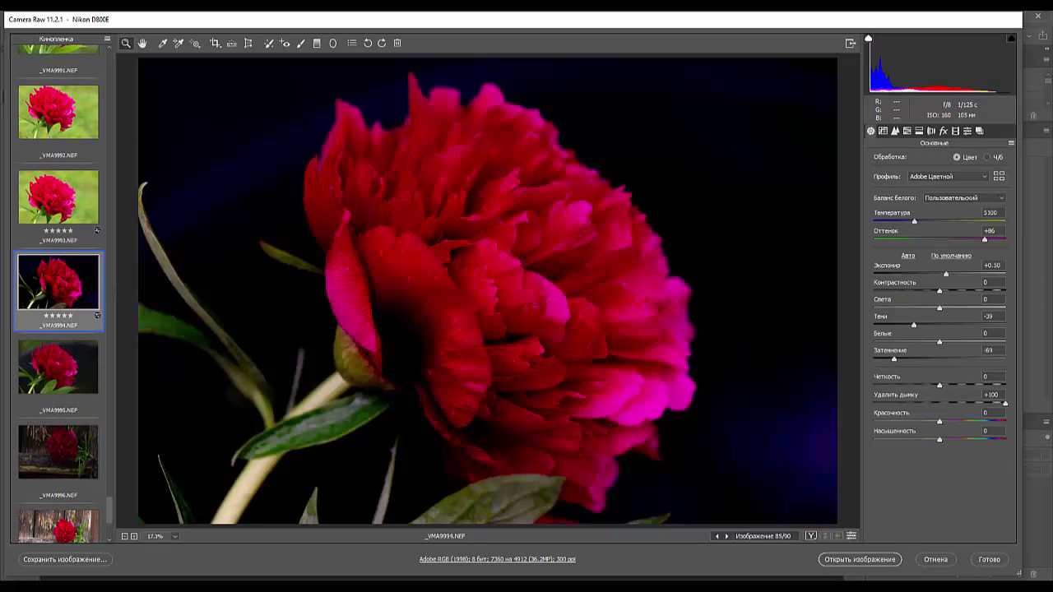
pyautogui.click(81, 460)
pyautogui.click(71, 527)
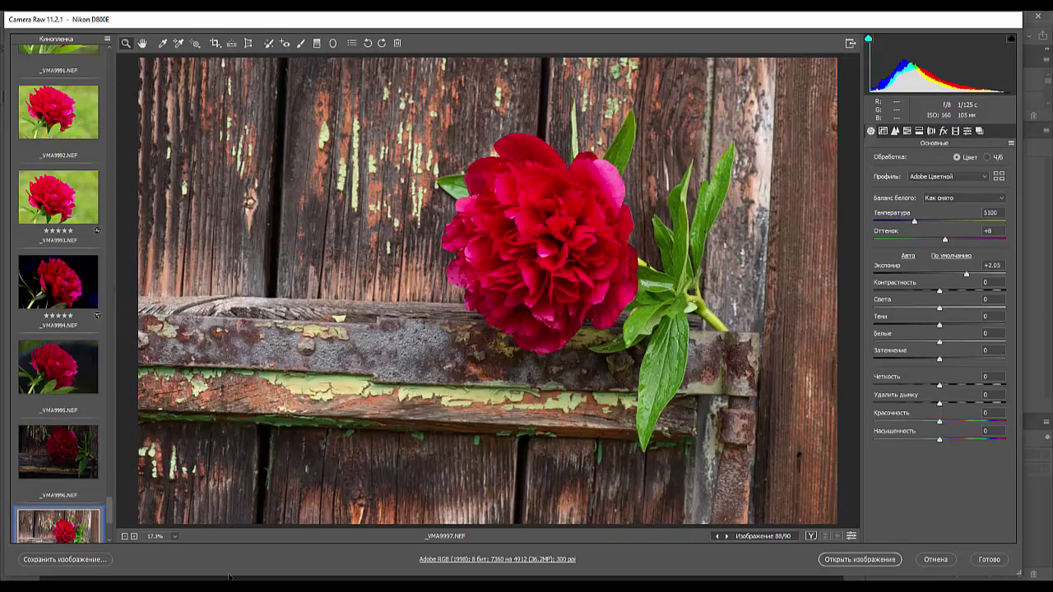
pyautogui.click(861, 560)
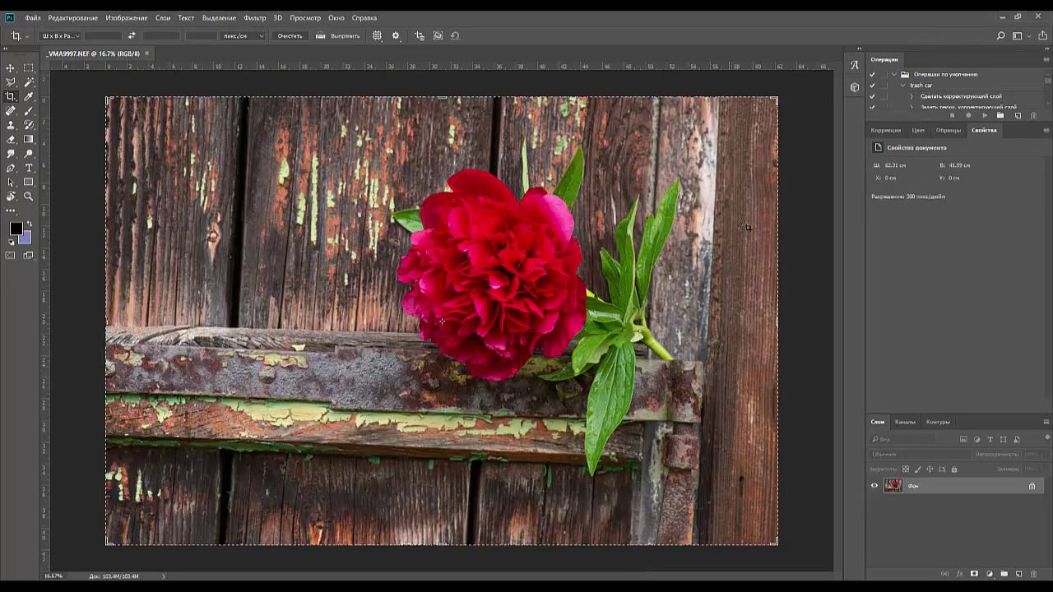
# Straighten the photo with a slight counter-clockwise crop rotation and crop narrow strips off its bottom and top edges
pyautogui.moveTo(798, 100); pyautogui.dragTo(794, 84)
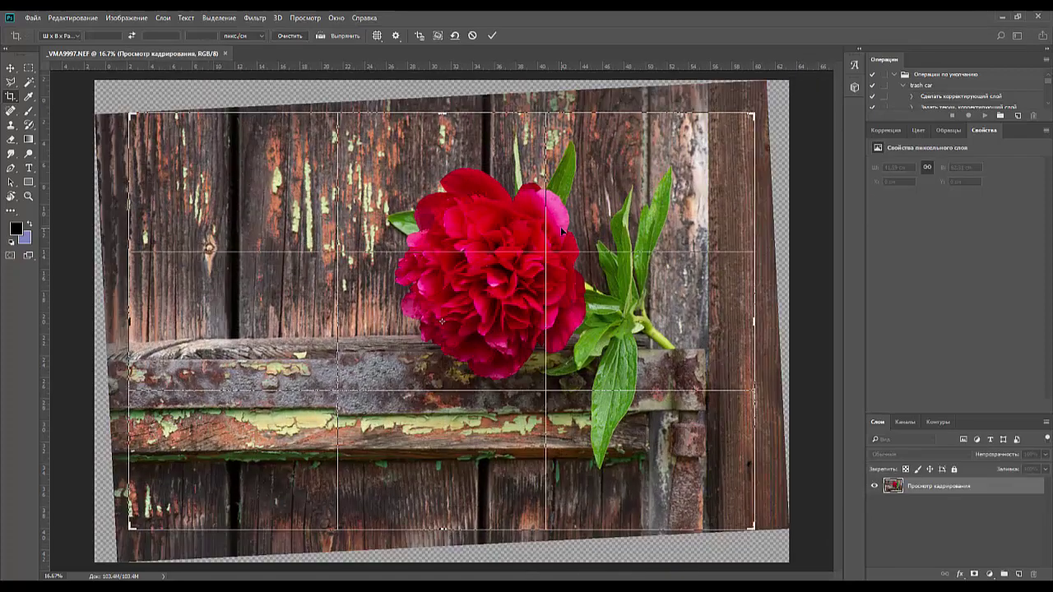
pyautogui.press('Return')
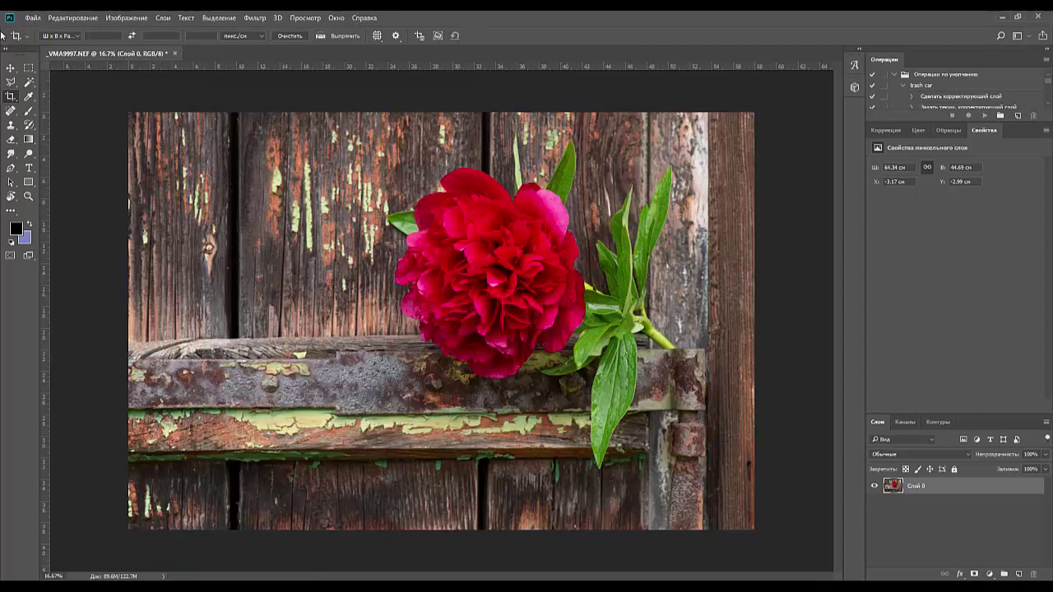
pyautogui.click(8, 97)
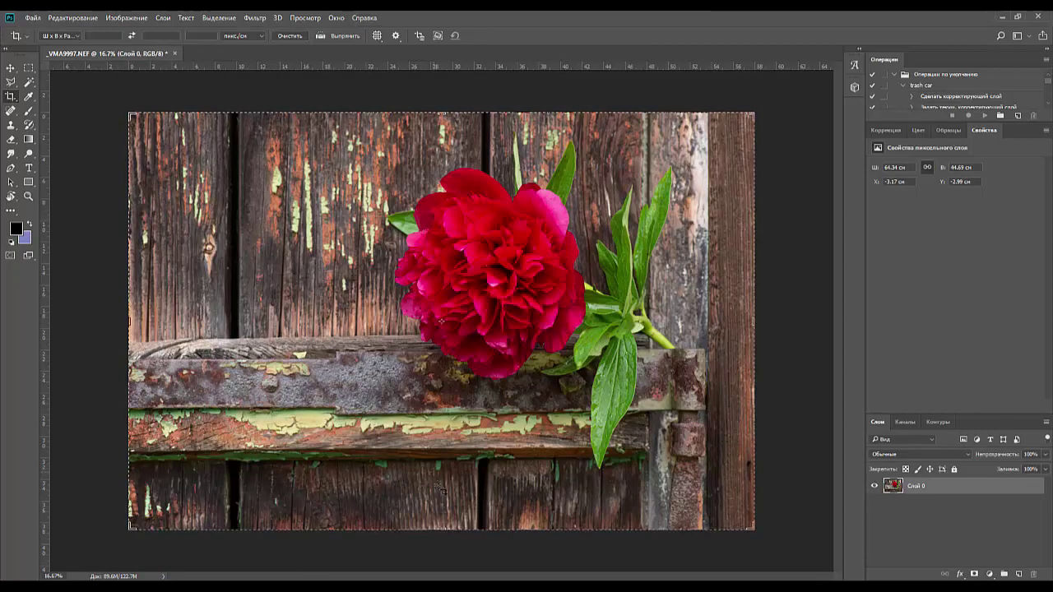
pyautogui.moveTo(442, 529); pyautogui.dragTo(442, 512)
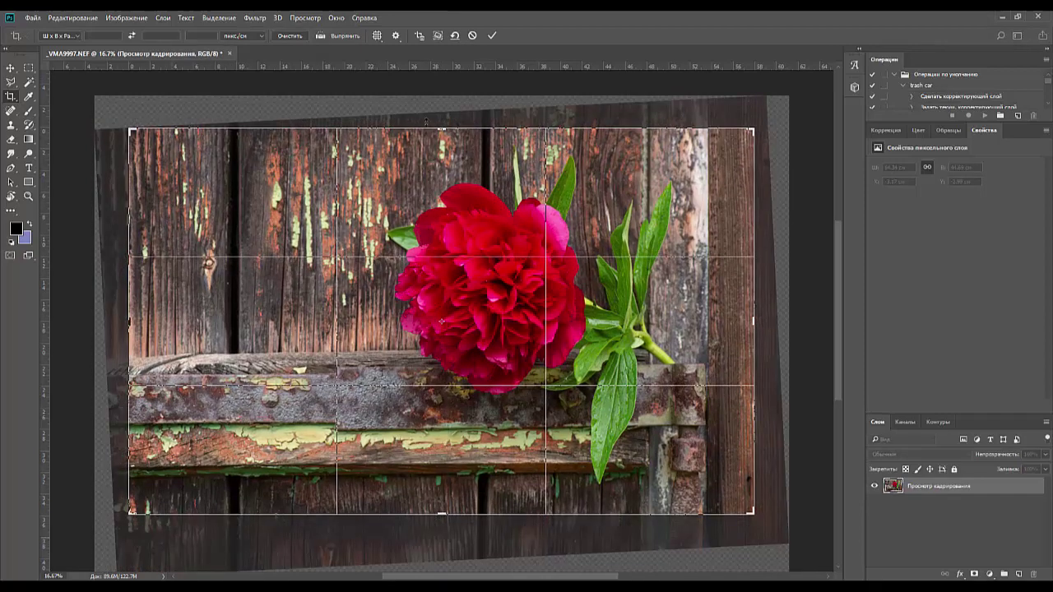
pyautogui.moveTo(441, 130); pyautogui.dragTo(442, 136)
pyautogui.press('Return')
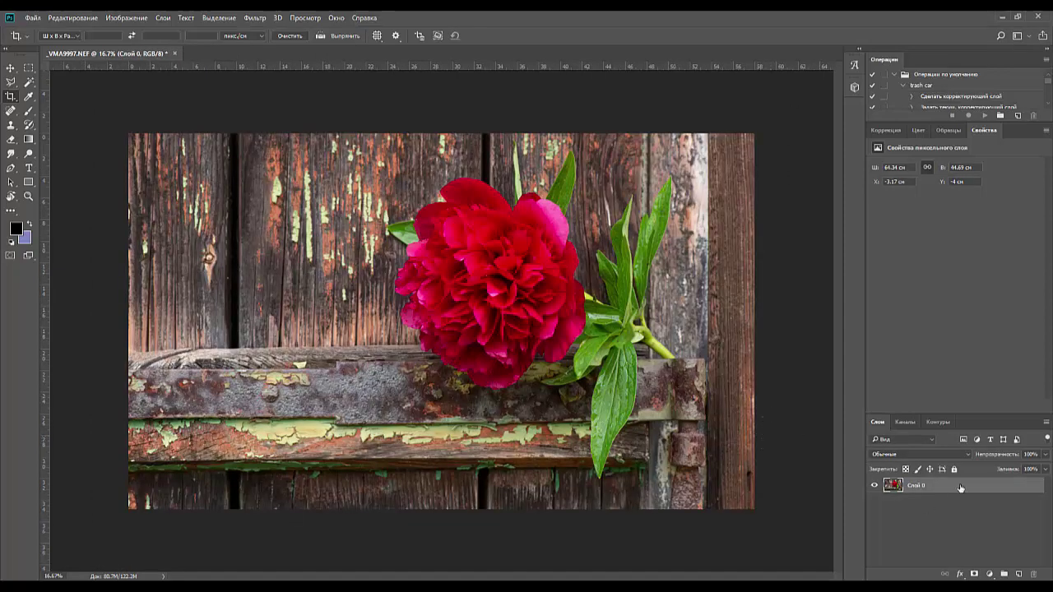
# Check the peony's detail up close and sharpen the whole image with Smart Sharpen at an amount of 124%
pyautogui.moveTo(960, 483)
pyautogui.mouseDown()
pyautogui.moveTo(1012, 558)
pyautogui.moveTo(974, 490)
pyautogui.mouseUp()
pyautogui.hotkey('ctrl', '+')
pyautogui.hotkey('ctrl', '+')
pyautogui.hotkey('ctrl', '+')
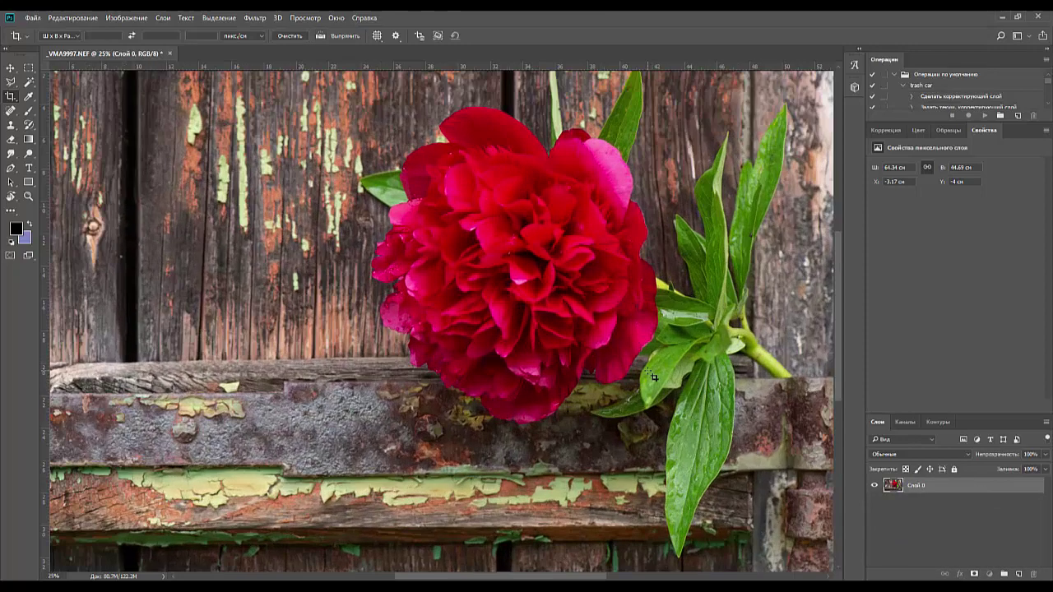
pyautogui.hotkey('ctrl', '-')
pyautogui.hotkey('ctrl', '-')
pyautogui.hotkey('ctrl', '-')
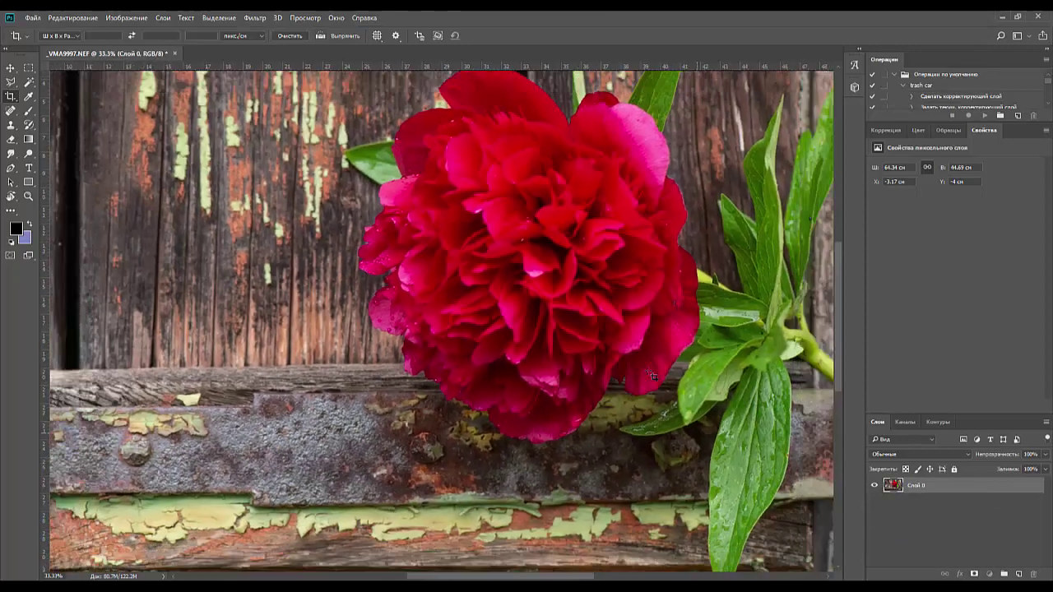
pyautogui.click(252, 20)
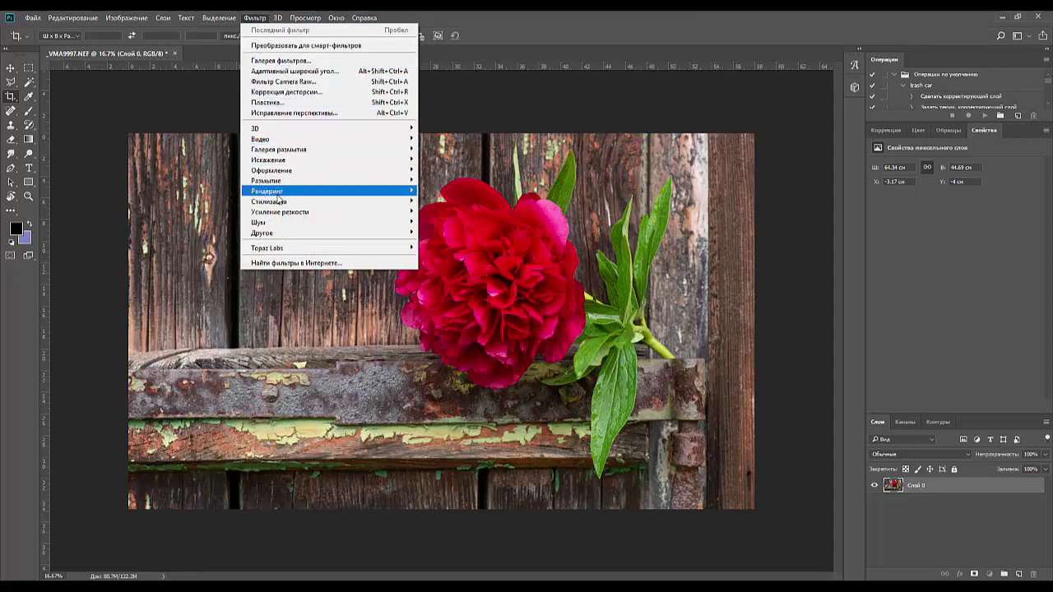
pyautogui.moveTo(277, 17)
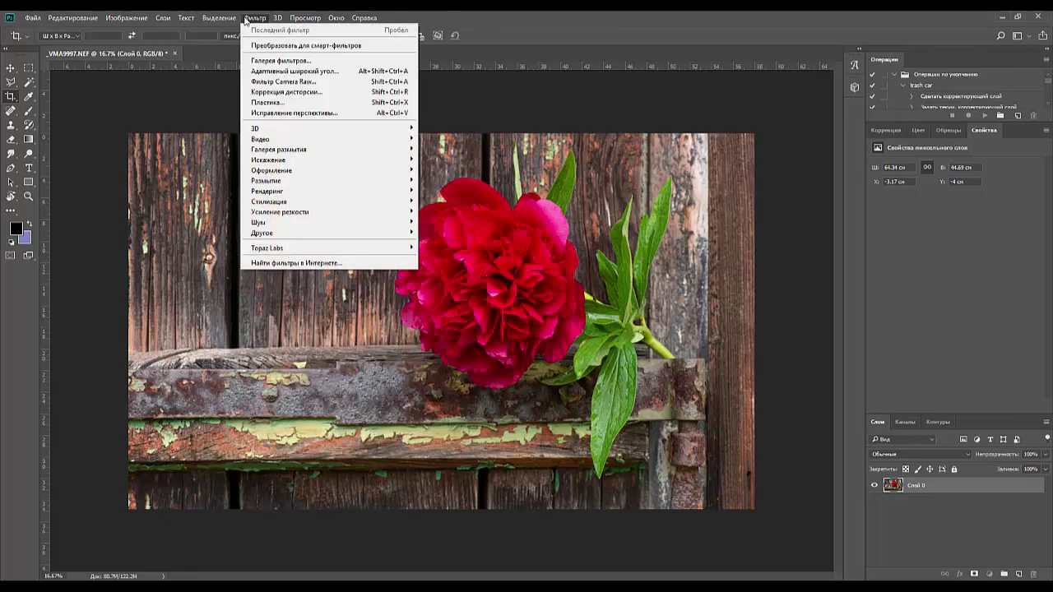
pyautogui.moveTo(279, 216)
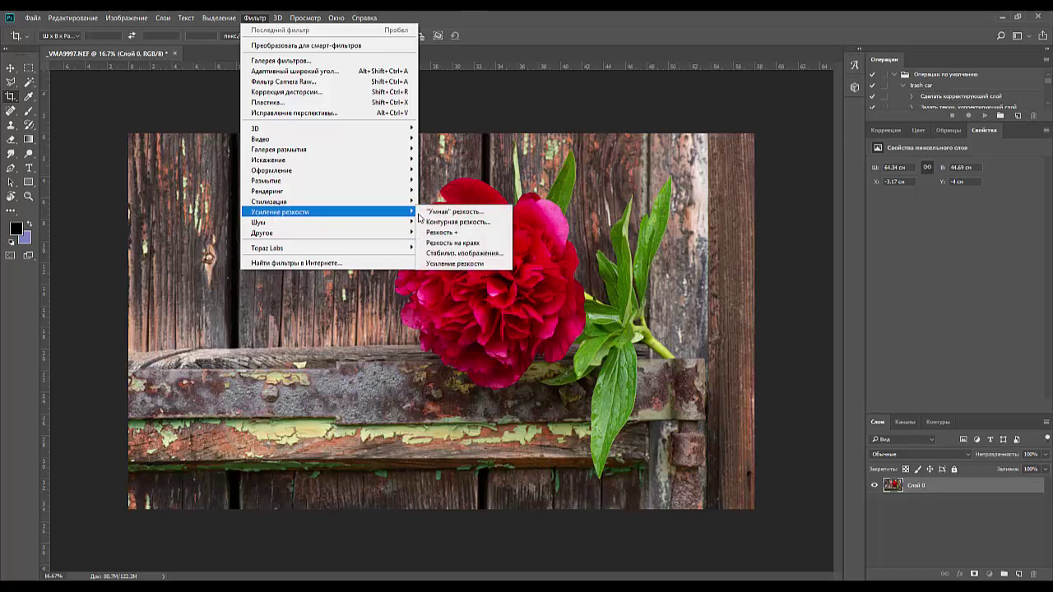
pyautogui.click(543, 214)
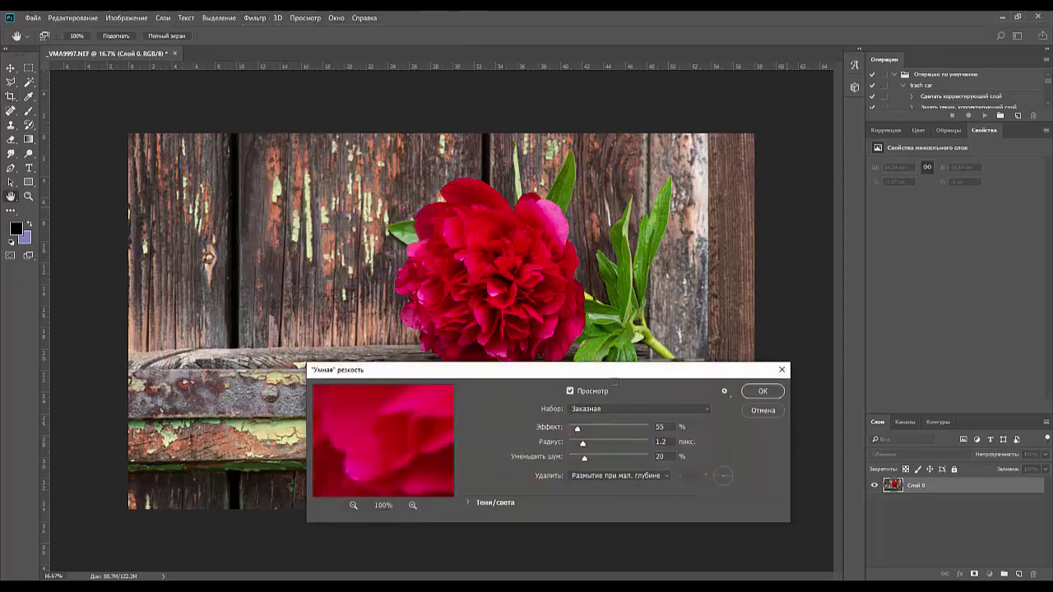
pyautogui.moveTo(576, 430); pyautogui.dragTo(588, 431)
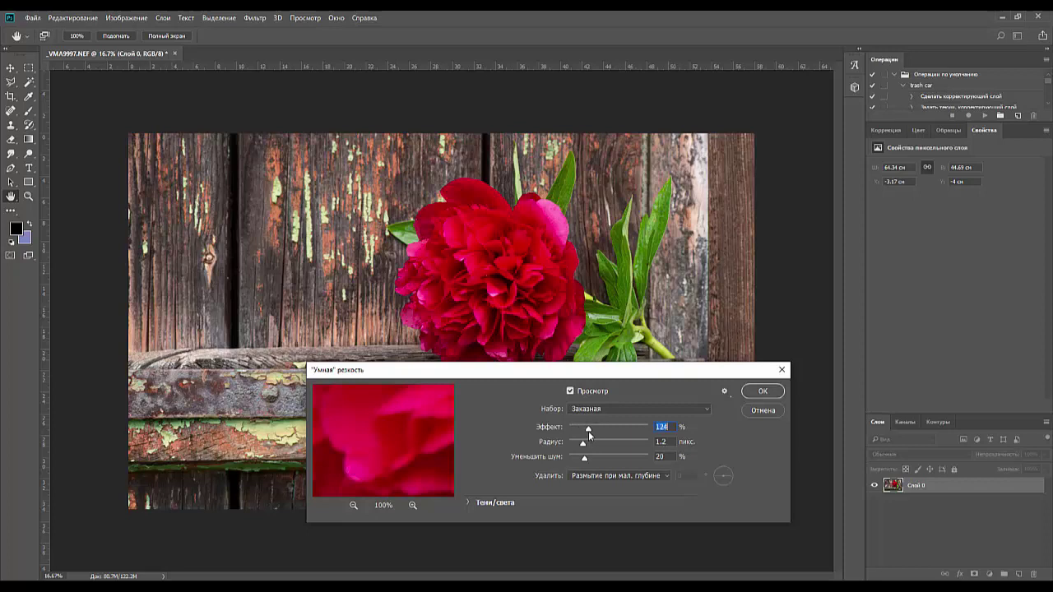
pyautogui.click(761, 392)
pyautogui.press('c')
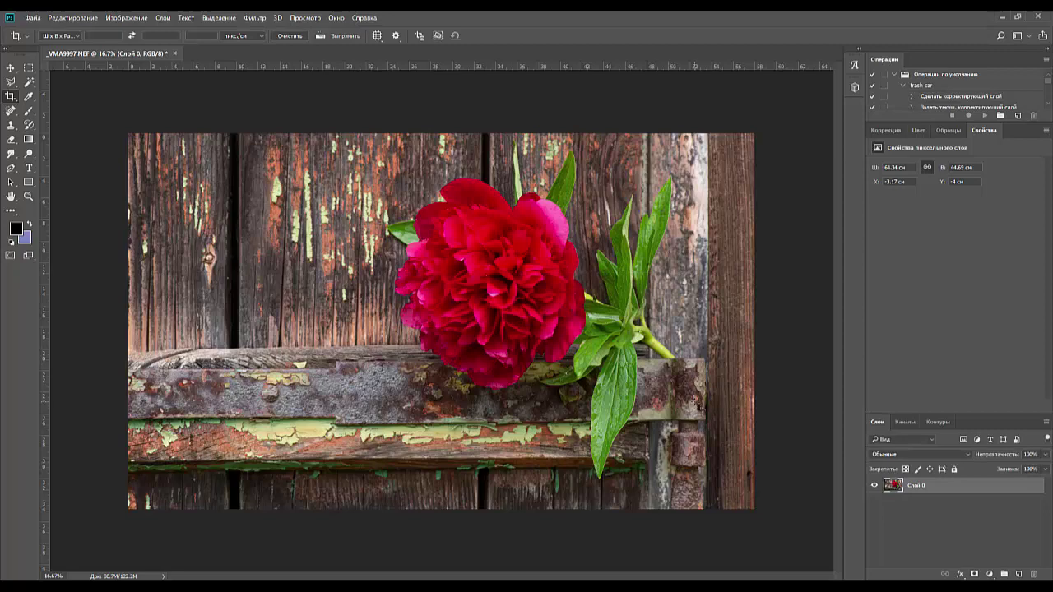
# Export the image with Save for Web as a JPEG named _VMA1001.jpg in the blumen folder
pyautogui.press('ctrl')
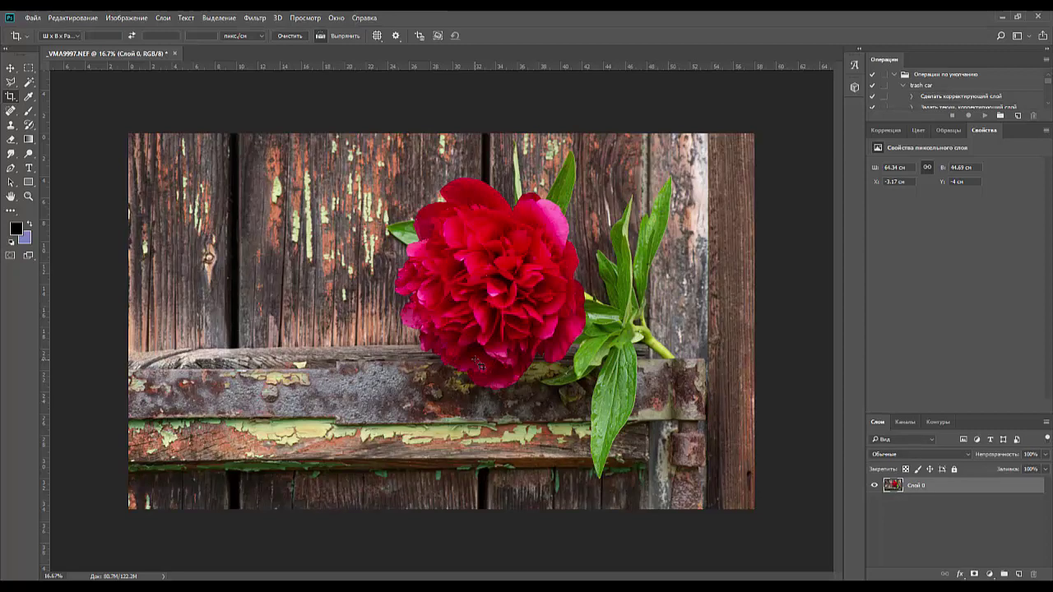
pyautogui.hotkey('ctrl', 'alt', 'shift', 's')
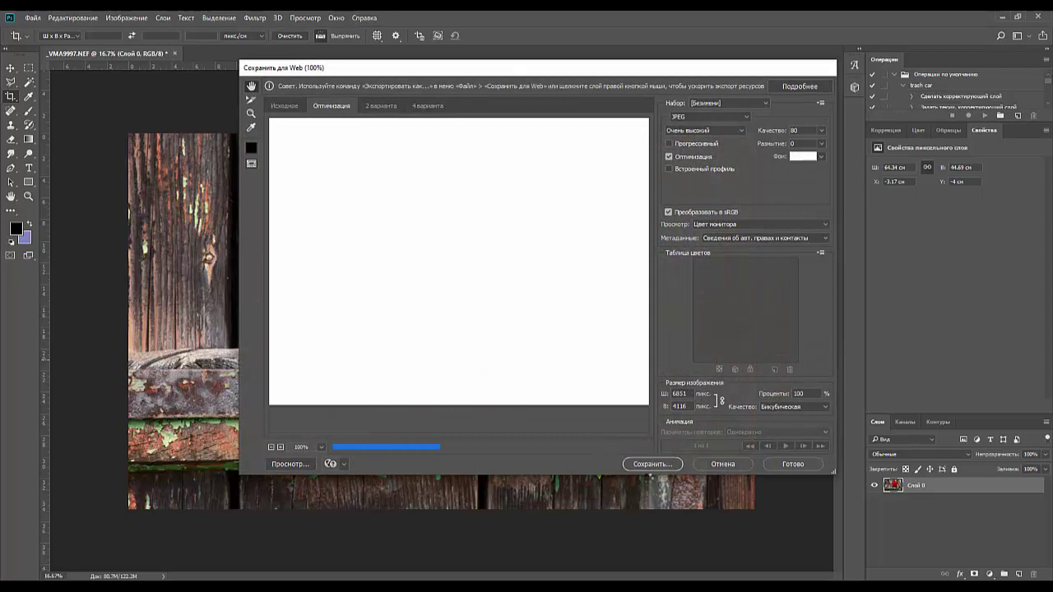
pyautogui.click(652, 466)
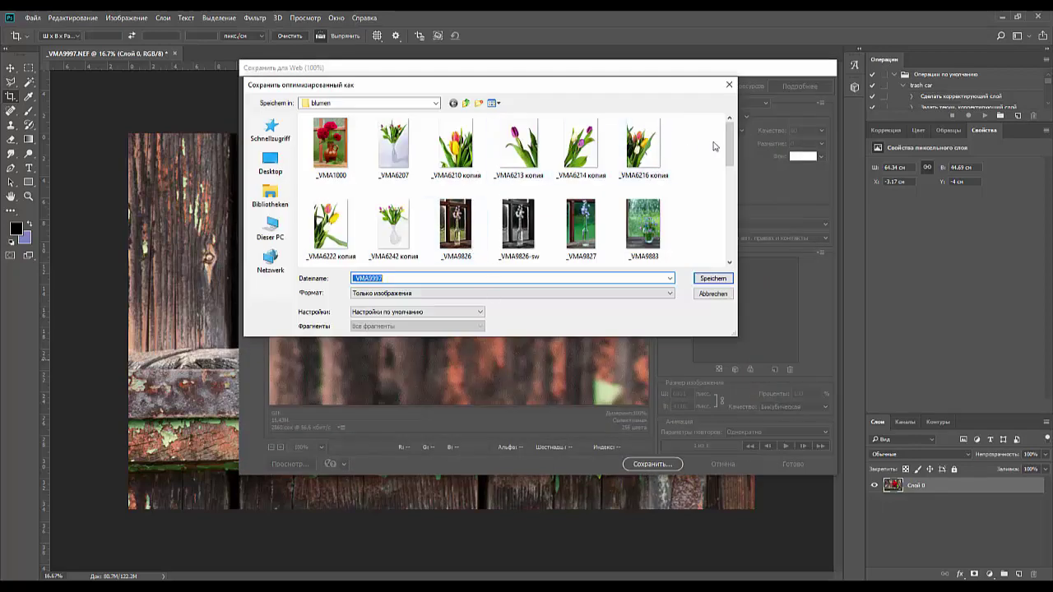
pyautogui.moveTo(727, 148)
pyautogui.mouseDown()
pyautogui.moveTo(728, 201)
pyautogui.moveTo(728, 135)
pyautogui.mouseUp()
pyautogui.click(331, 144)
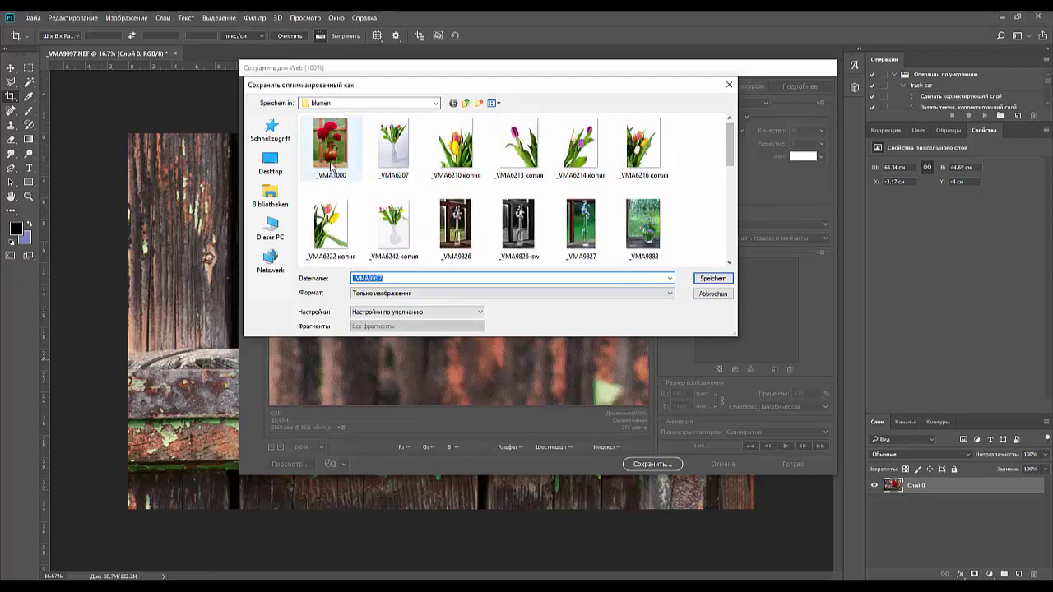
pyautogui.click(380, 279)
pyautogui.click(380, 279)
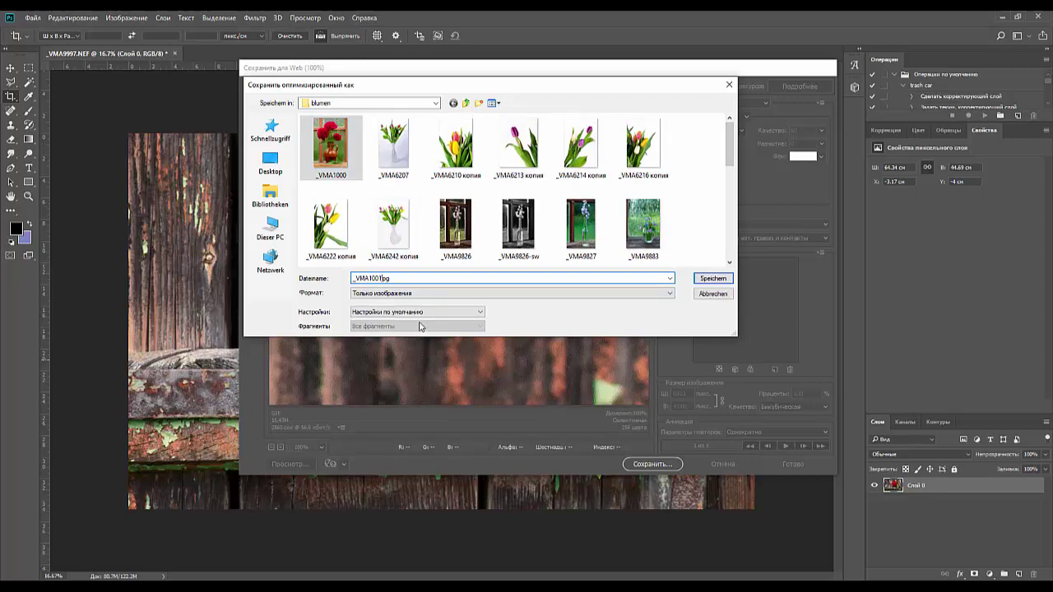
pyautogui.click(709, 278)
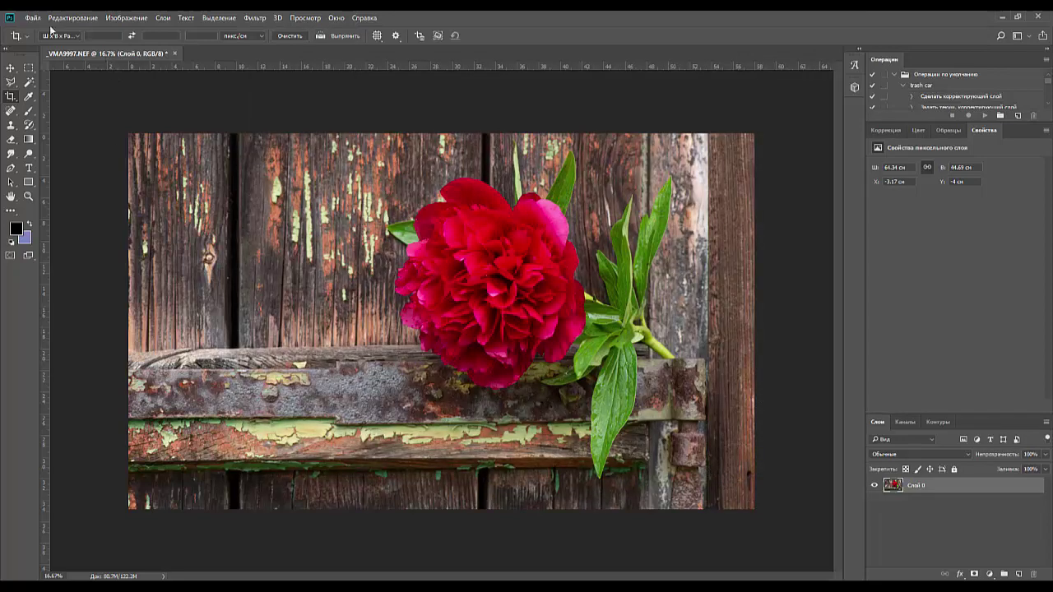
# Open all raw shots from _VMA0001 to _VMA0017 in the DCIM subfolder 110D800E
pyautogui.click(32, 17)
pyautogui.click(38, 43)
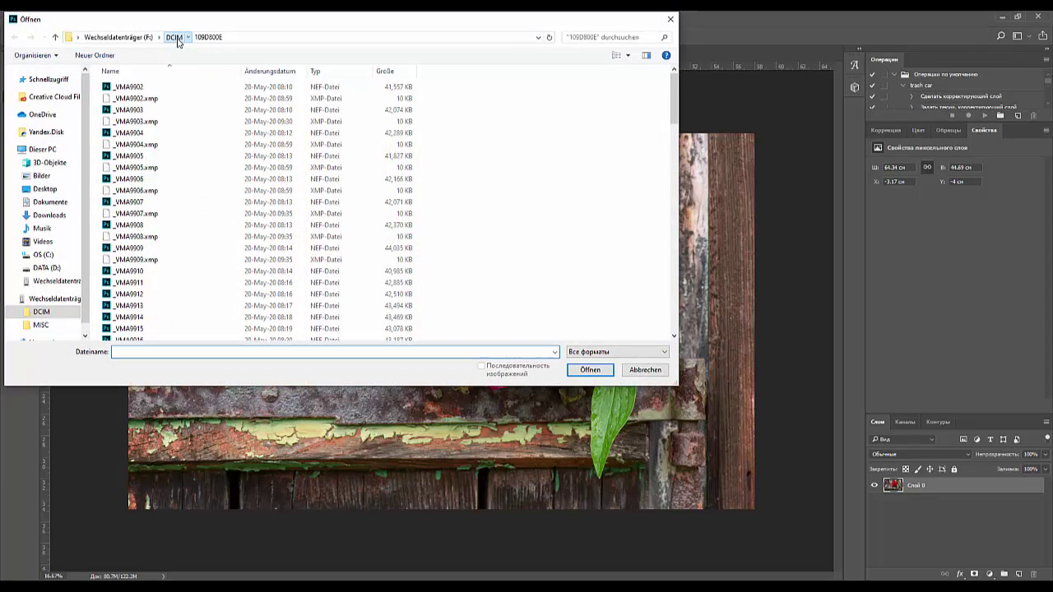
pyautogui.click(177, 38)
pyautogui.doubleClick(141, 97)
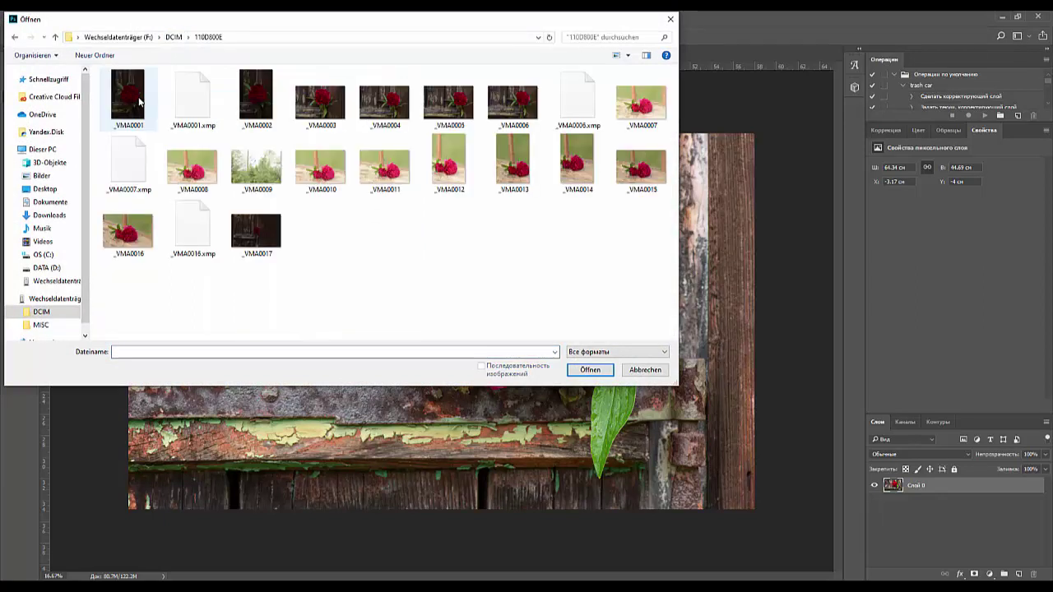
pyautogui.click(138, 98)
pyautogui.keyDown('shift'); pyautogui.click(258, 236); pyautogui.keyUp('shift')
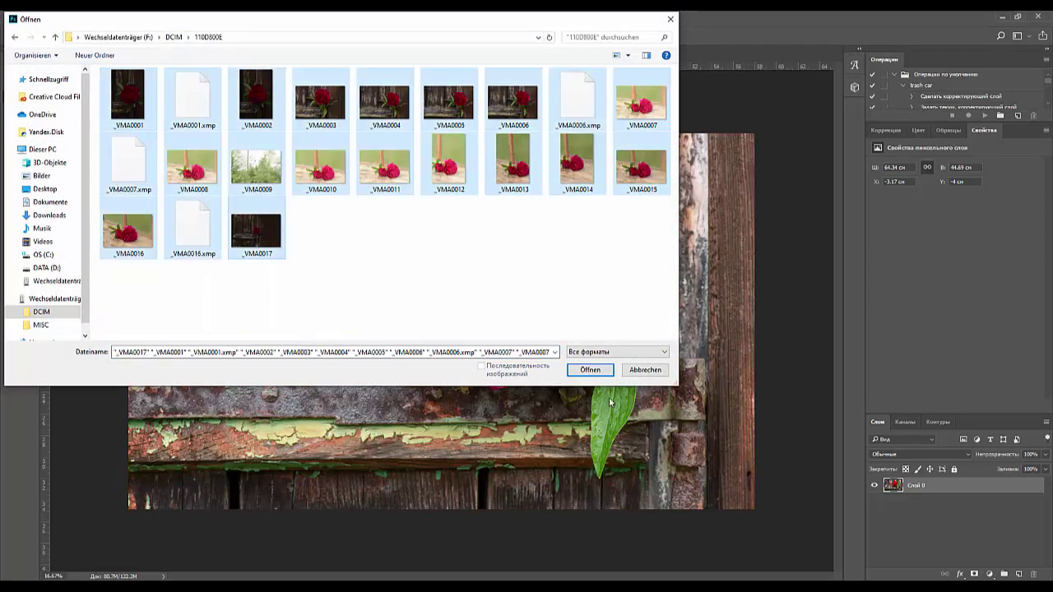
pyautogui.click(590, 370)
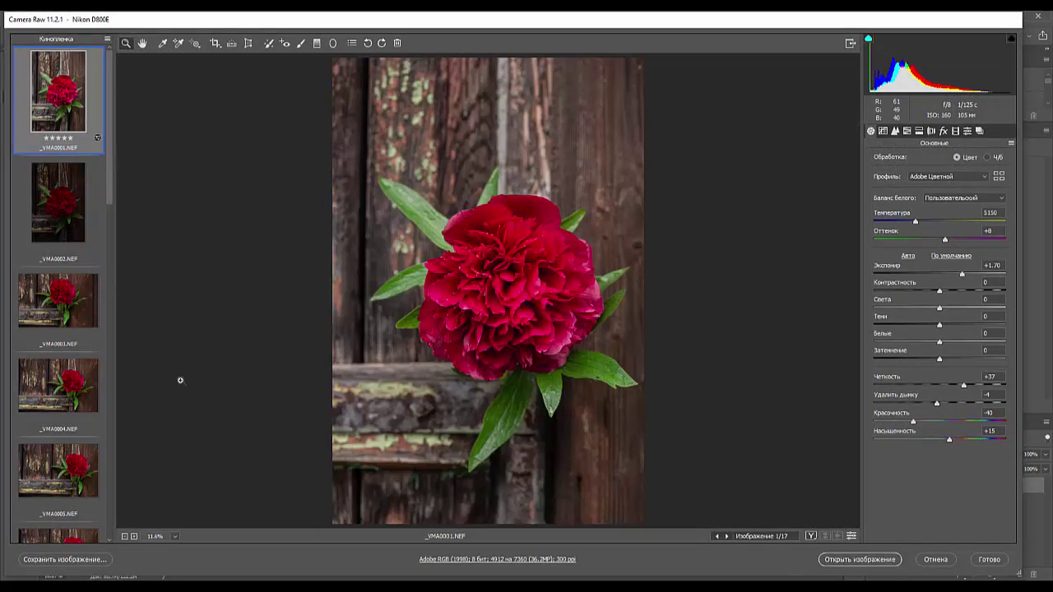
# Compare the horizontal peony-on-door shots _VMA0003.NEF, _VMA0004.NEF and _VMA0005.NEF
pyautogui.click(71, 302)
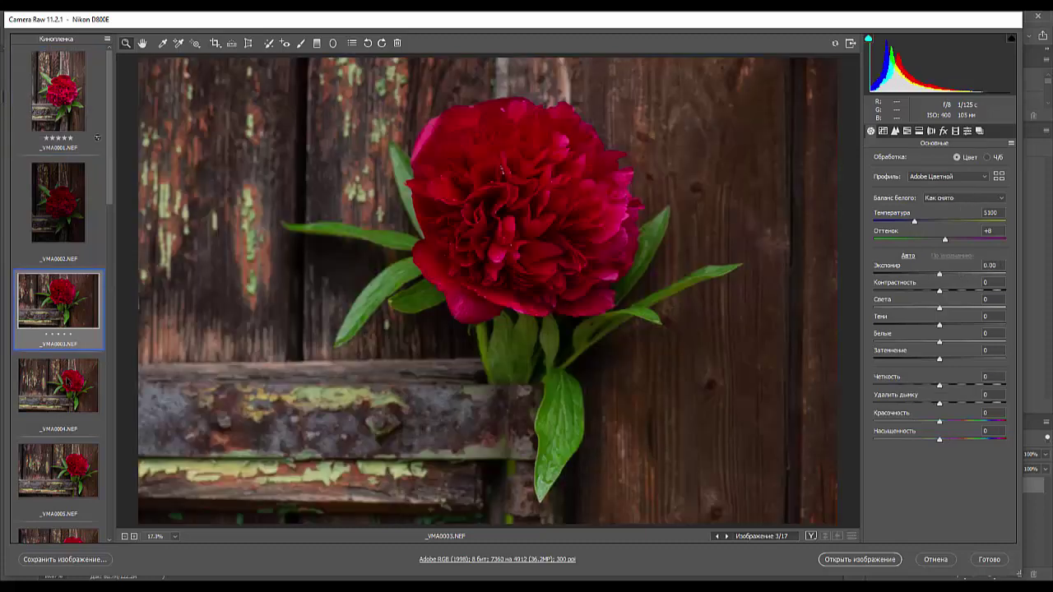
pyautogui.click(56, 418)
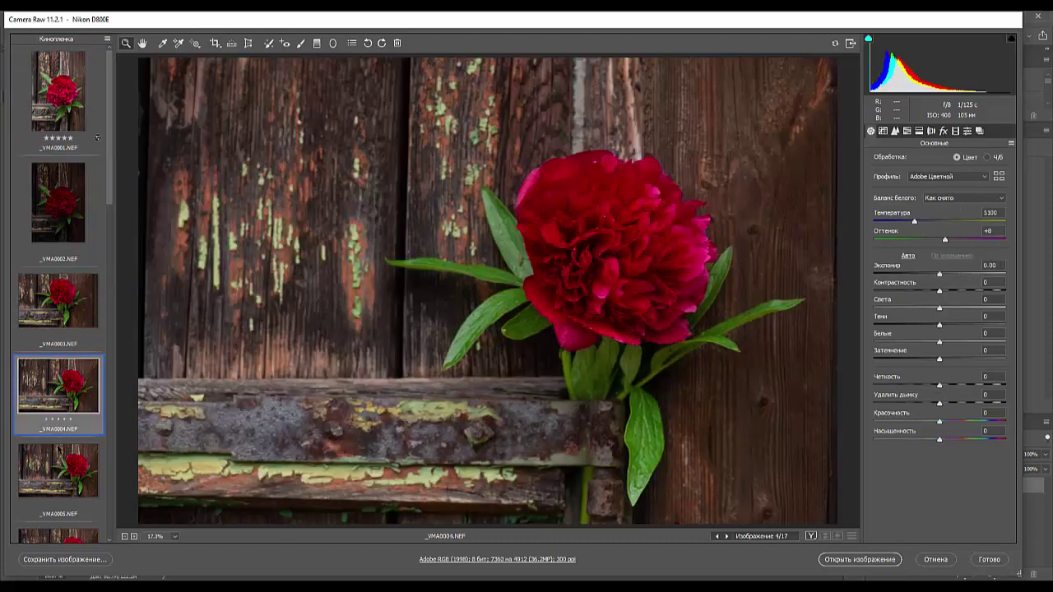
pyautogui.click(53, 466)
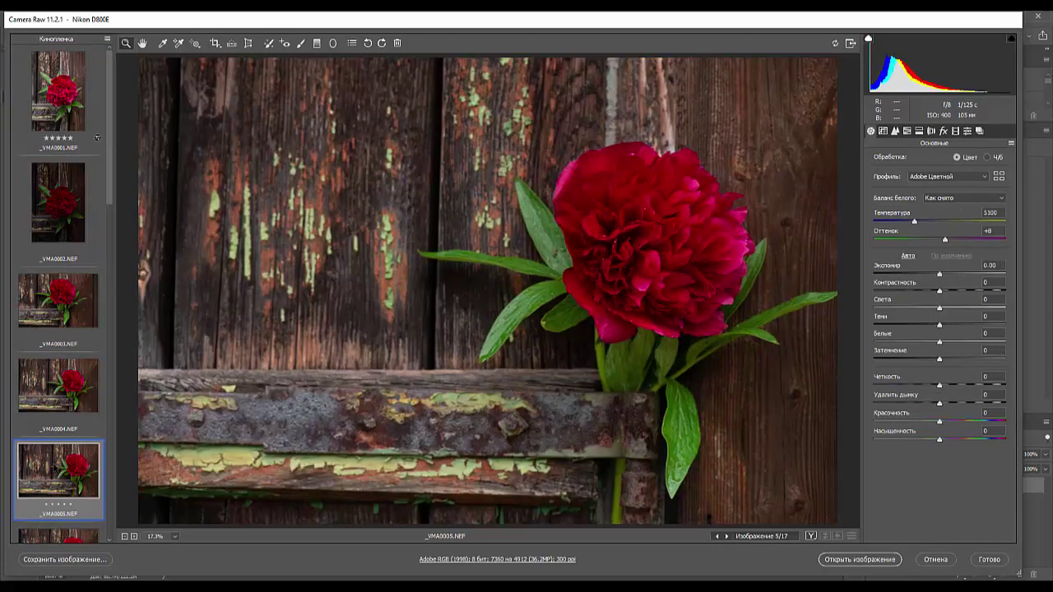
# Preview the two-peony window shots _VMA0007.NEF and _VMA0008.NEF and the tree shot _VMA0009.NEF
pyautogui.scroll(-5, 54, 466)
pyautogui.click(63, 262)
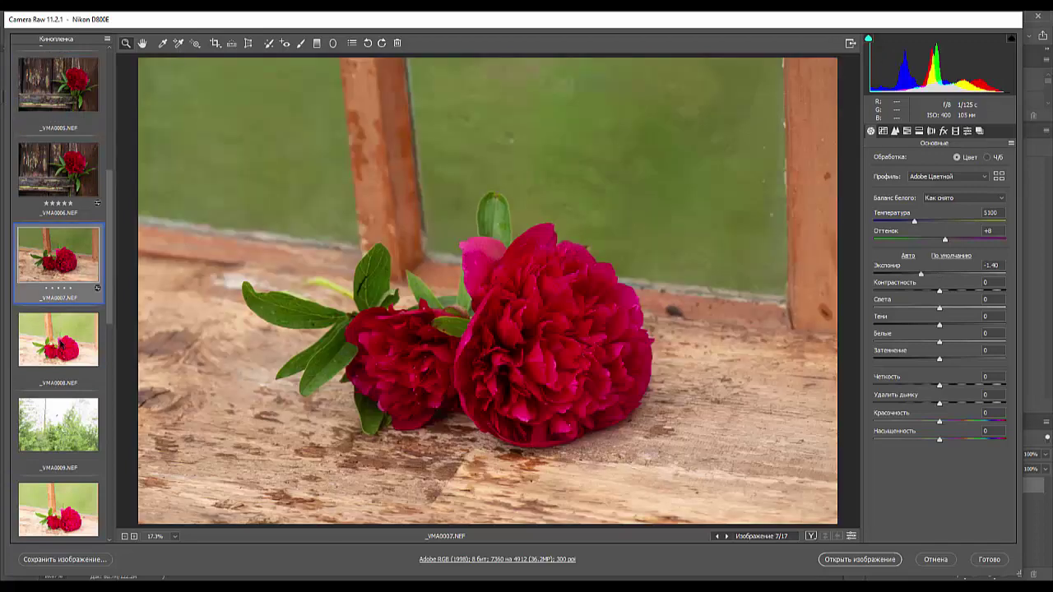
pyautogui.click(61, 346)
pyautogui.click(66, 400)
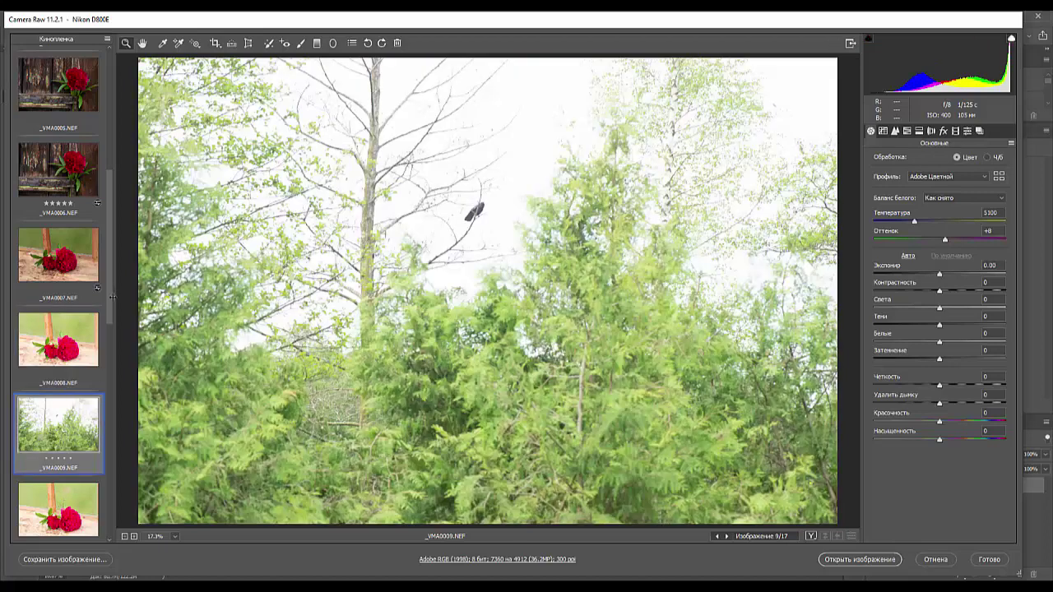
# Preview the two-peony window shots _VMA0011.NEF and _VMA0013.NEF and the dark door shot _VMA0017.NEF
pyautogui.moveTo(110, 304); pyautogui.dragTo(113, 404)
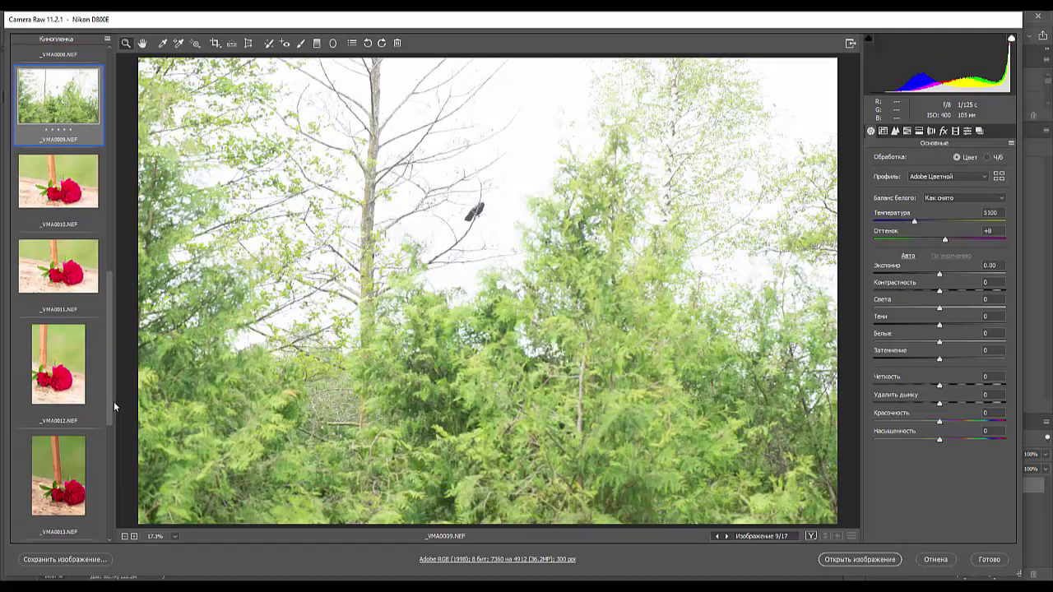
pyautogui.click(69, 272)
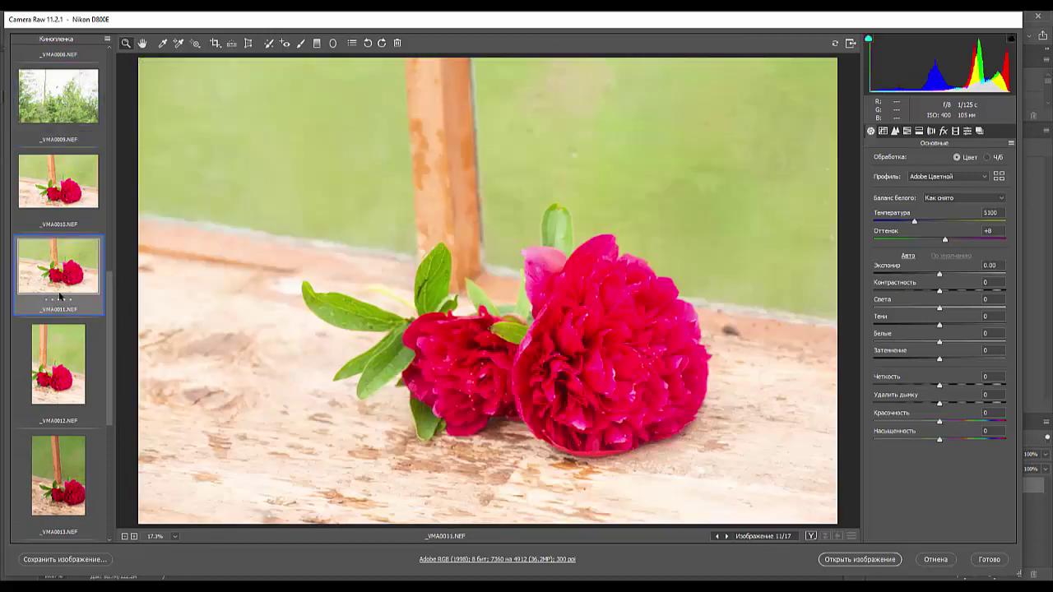
pyautogui.click(56, 472)
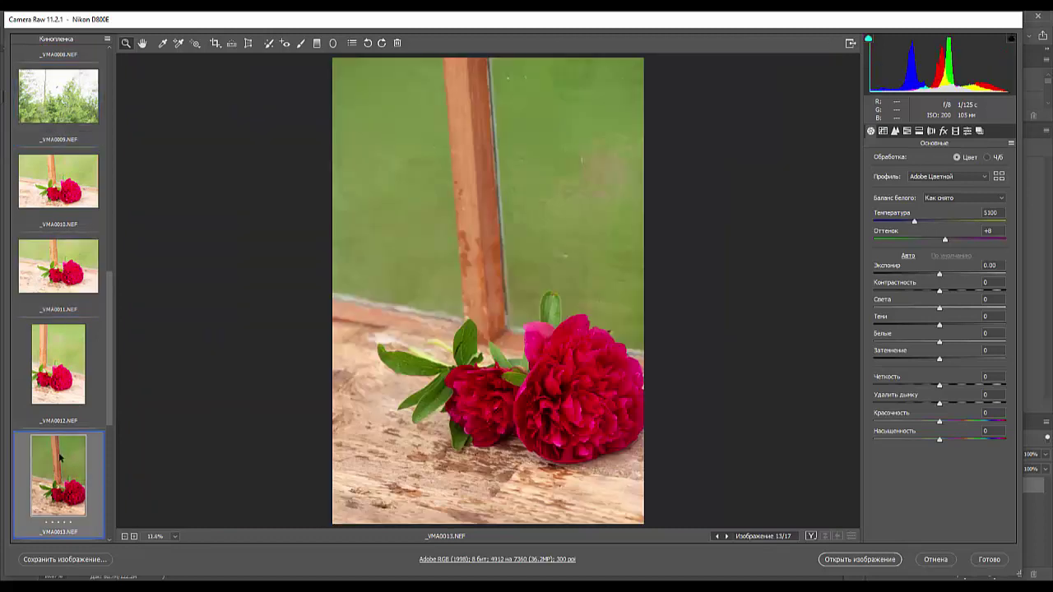
pyautogui.scroll(-4, 59, 458)
pyautogui.click(57, 491)
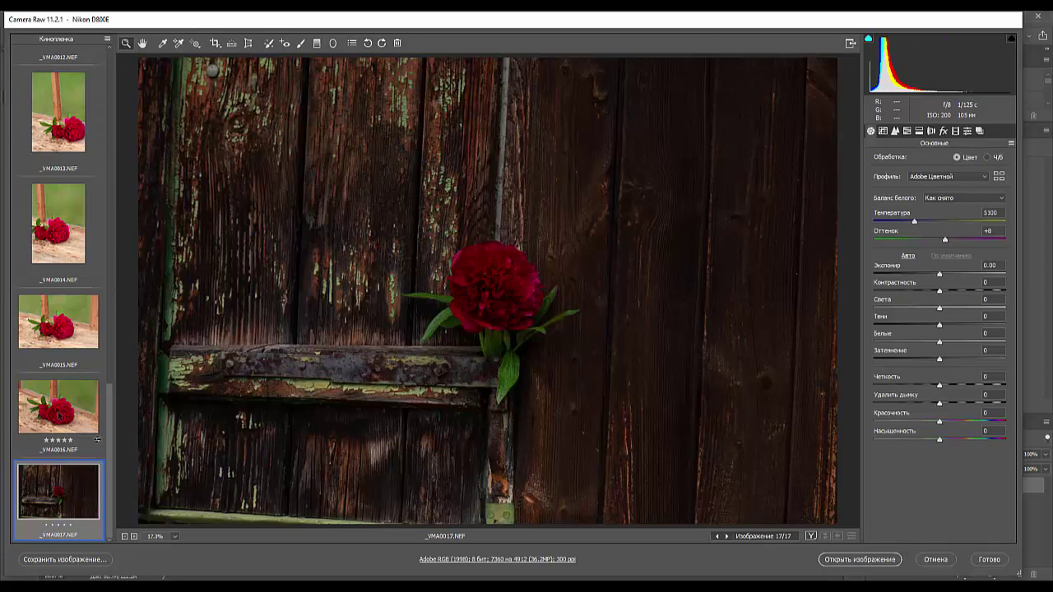
# Reset the exposure of _VMA0016.NEF to 0.00 and set its highlights to -58 and shadows to -13
pyautogui.click(59, 415)
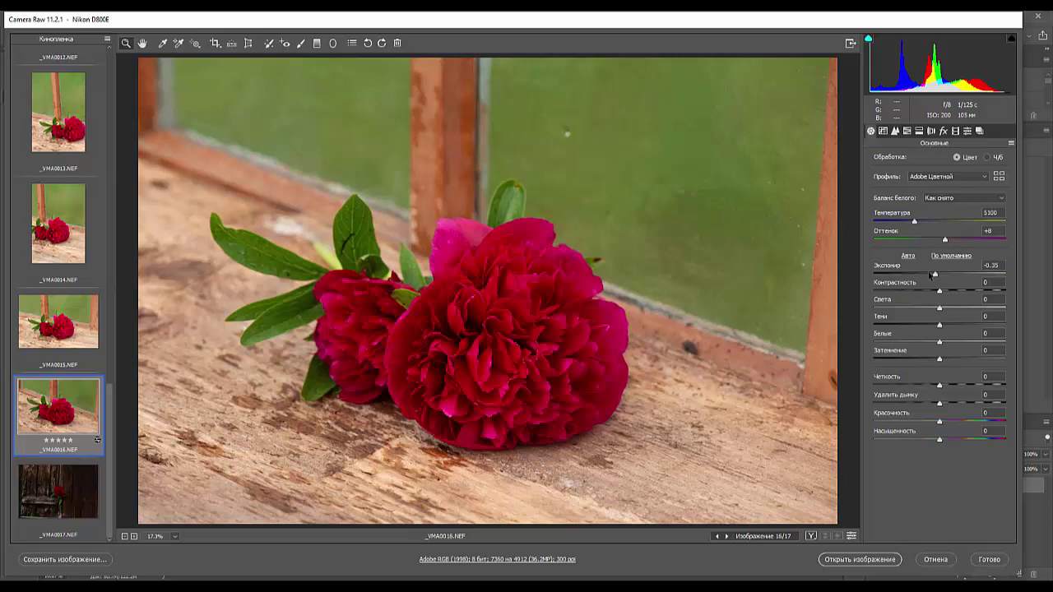
pyautogui.doubleClick(934, 275)
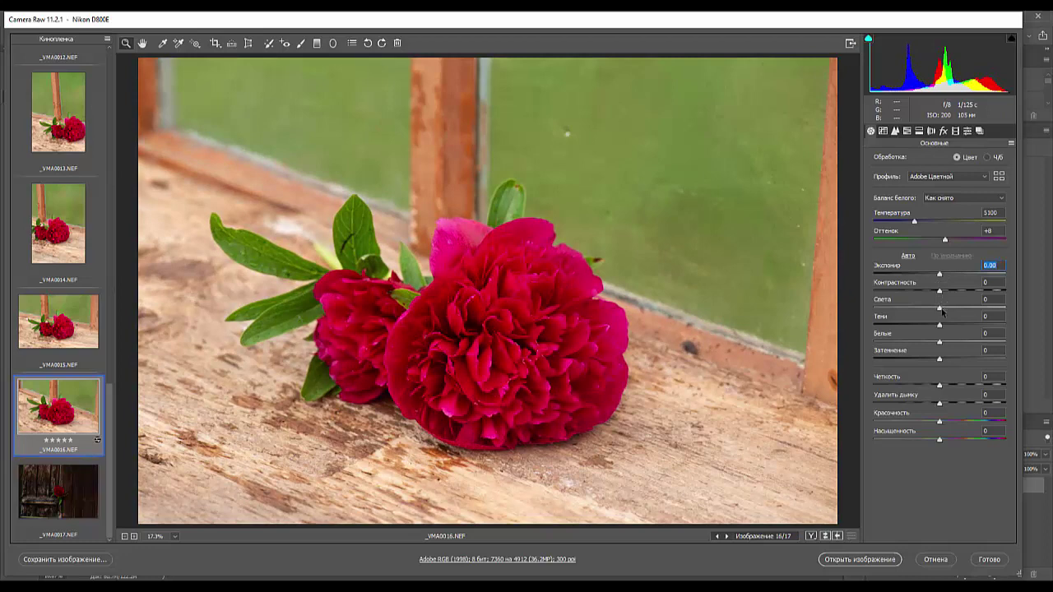
pyautogui.moveTo(940, 309)
pyautogui.mouseDown()
pyautogui.moveTo(894, 309)
pyautogui.moveTo(939, 324)
pyautogui.moveTo(908, 327)
pyautogui.moveTo(930, 326)
pyautogui.mouseUp()
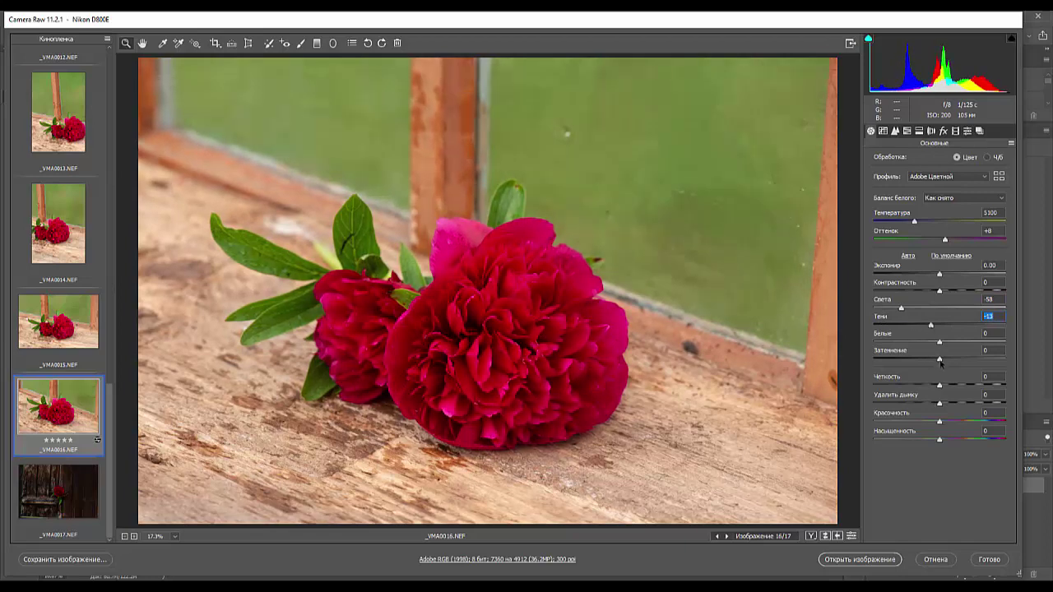
# Lower the blacks slightly, fine-tune vibrance and saturation of _VMA0016.NEF, and open the shot in Photoshop
pyautogui.moveTo(939, 362)
pyautogui.mouseDown()
pyautogui.moveTo(967, 356)
pyautogui.moveTo(913, 358)
pyautogui.moveTo(930, 357)
pyautogui.mouseUp()
pyautogui.moveTo(942, 423); pyautogui.dragTo(924, 436)
pyautogui.doubleClick(924, 436)
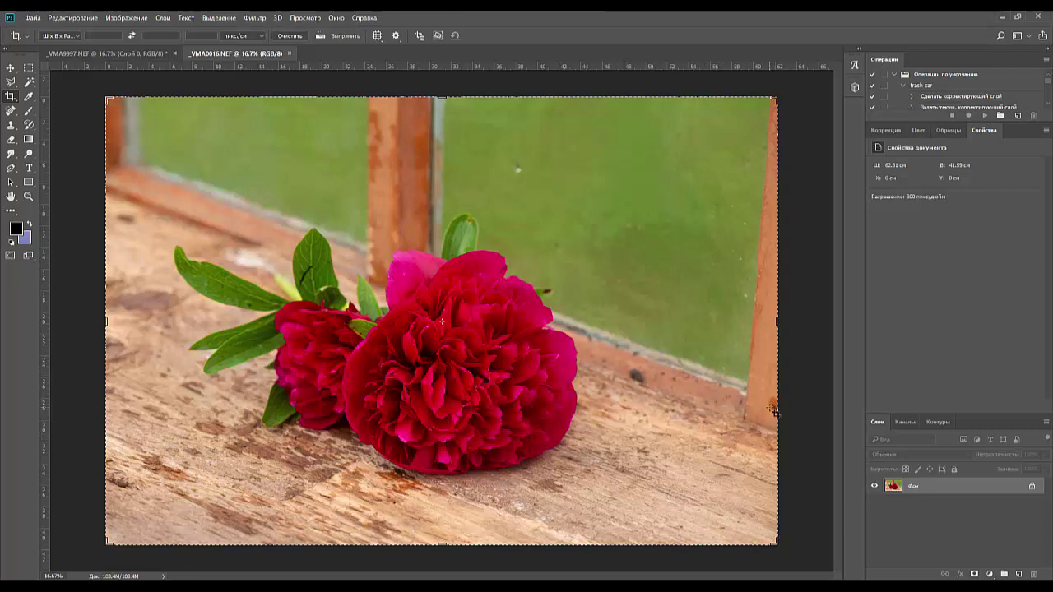
# Crop the two-peony image along its right, bottom and top edges to about 6976 × 4420 pixels
pyautogui.click(11, 83)
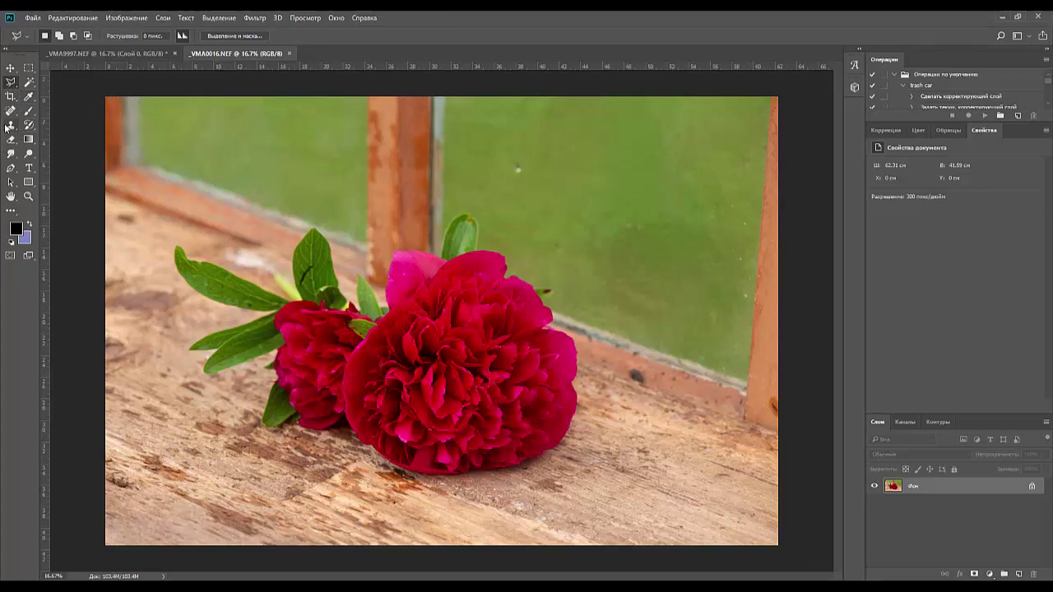
pyautogui.click(11, 96)
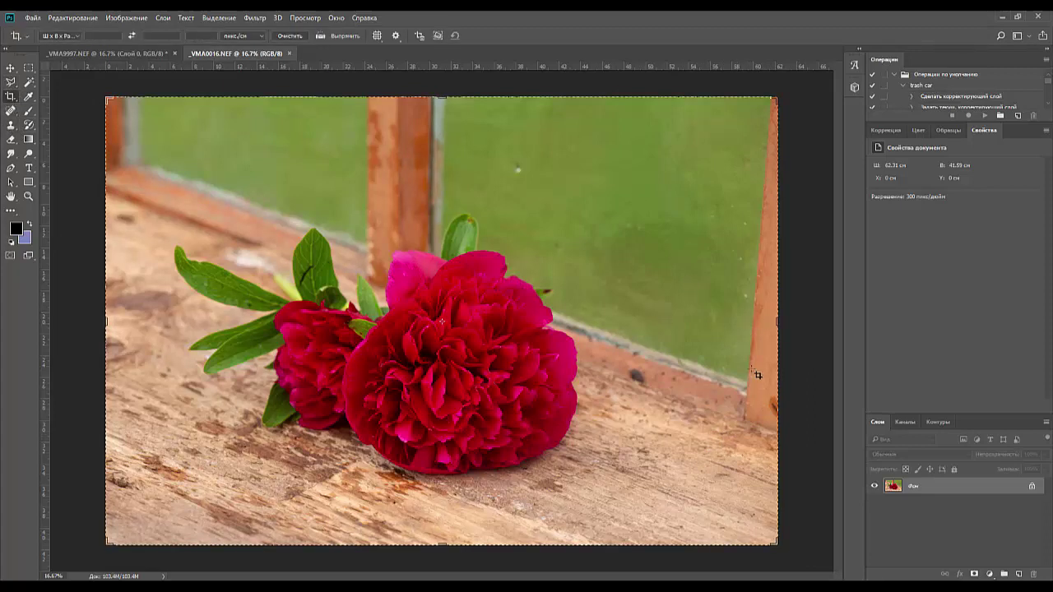
pyautogui.moveTo(776, 322); pyautogui.dragTo(758, 320)
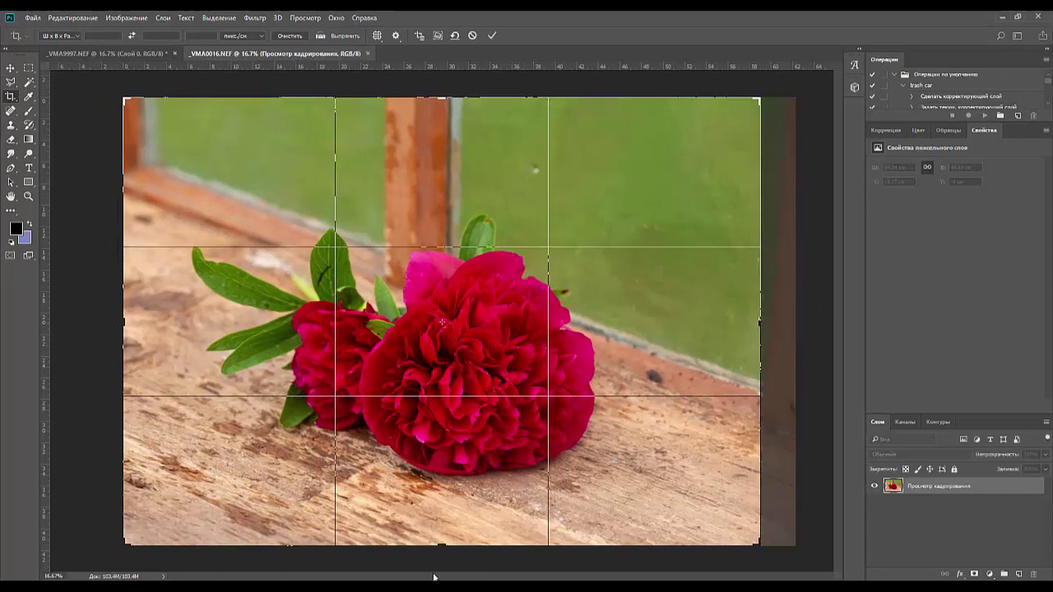
pyautogui.moveTo(441, 545); pyautogui.dragTo(441, 513)
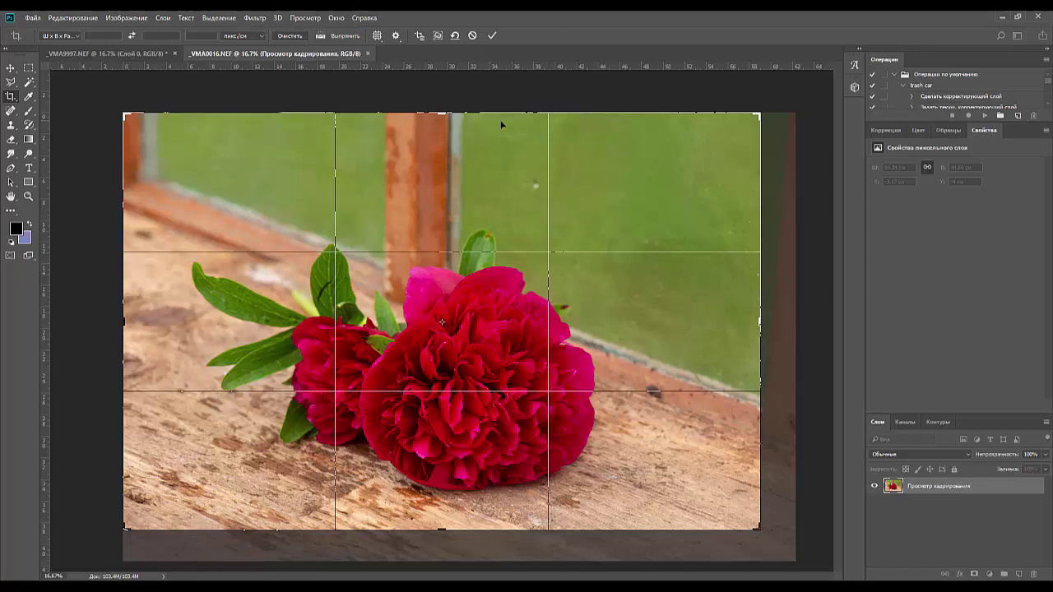
pyautogui.moveTo(447, 115); pyautogui.dragTo(441, 120)
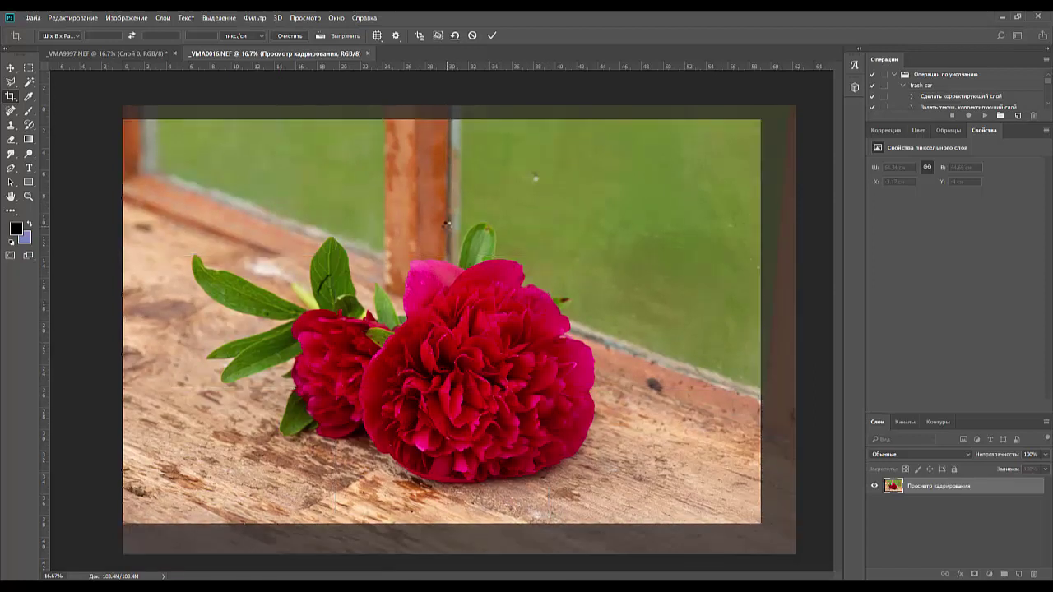
pyautogui.press('Return')
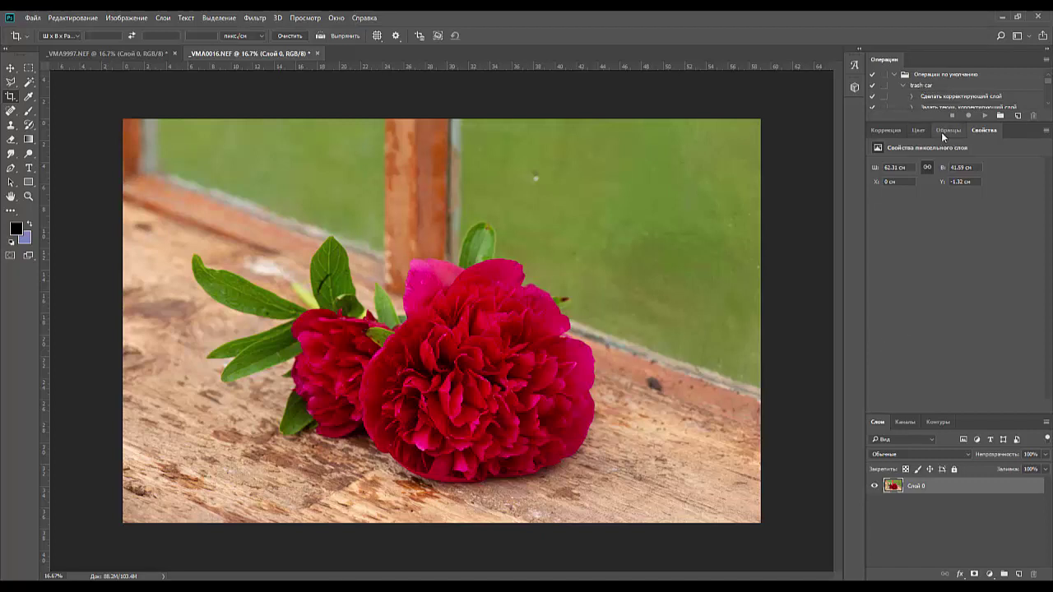
# Add a Selective Color adjustment layer with the reds at cyan -26, magenta -14 and black +30 %
pyautogui.click(880, 130)
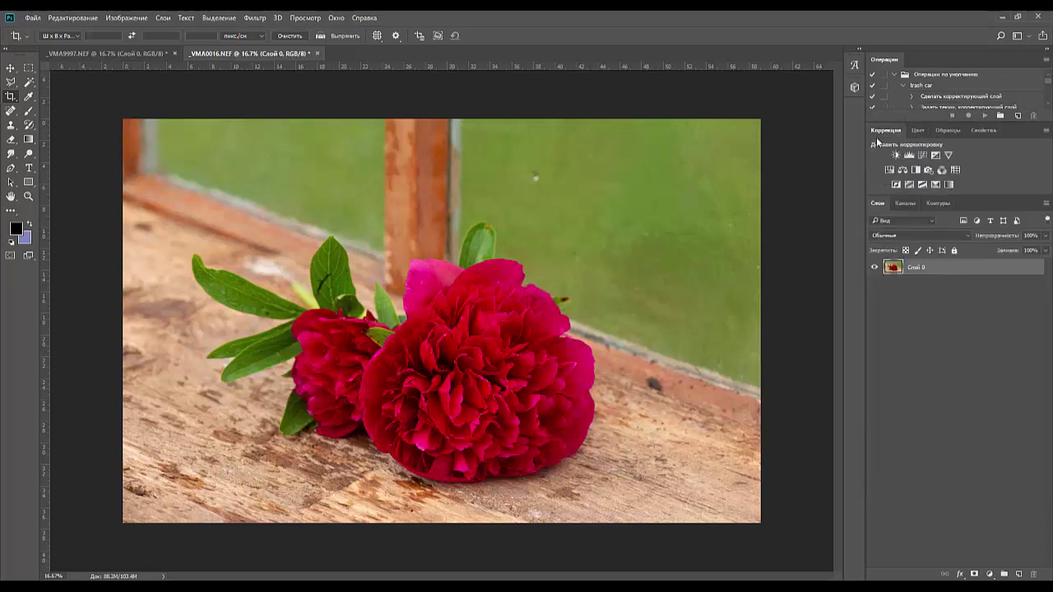
pyautogui.click(935, 185)
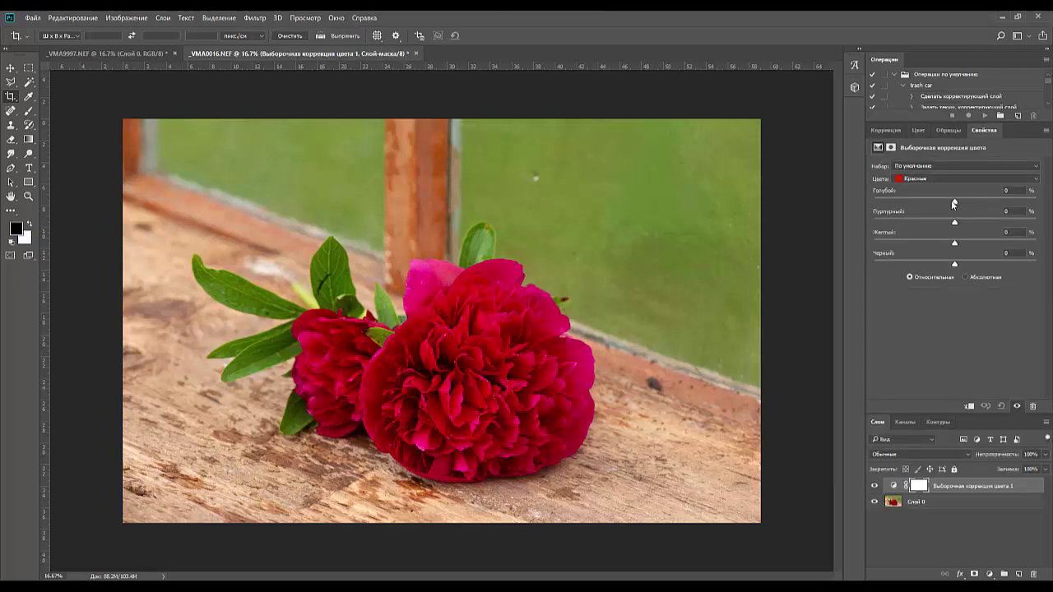
pyautogui.moveTo(954, 203); pyautogui.dragTo(943, 228)
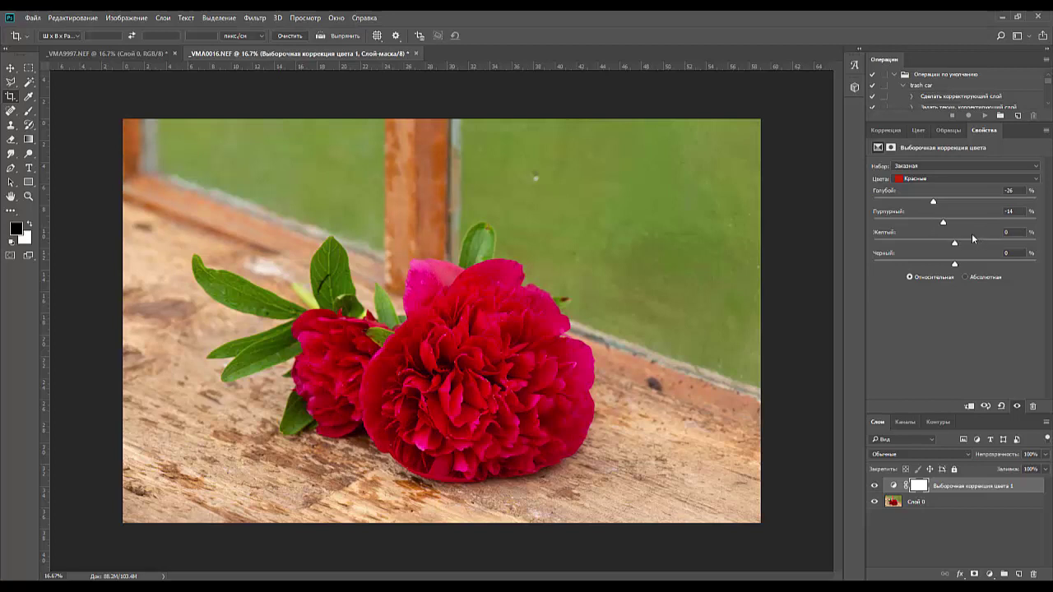
pyautogui.moveTo(954, 263); pyautogui.dragTo(985, 263)
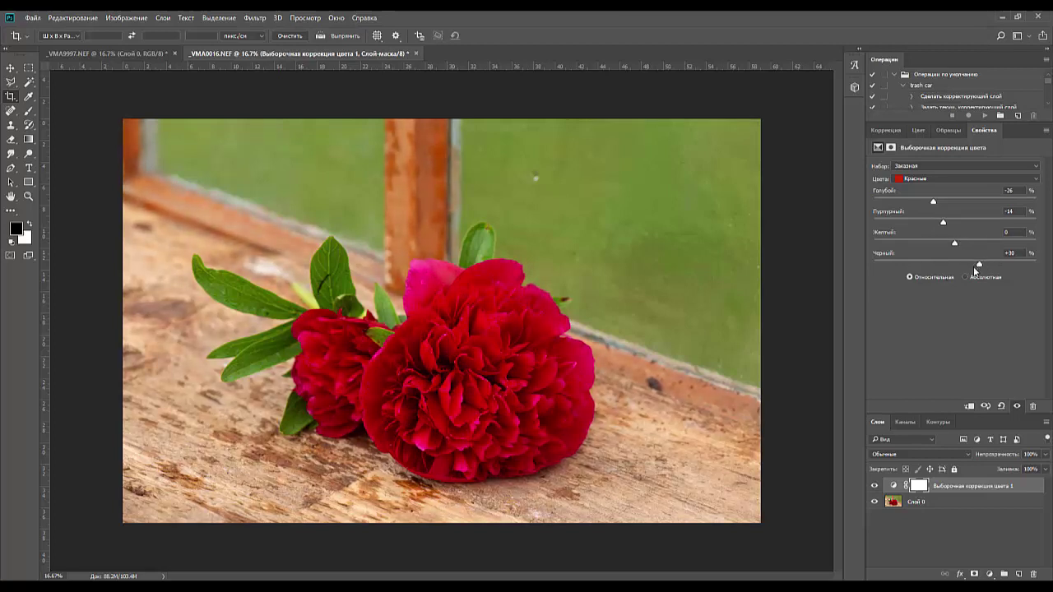
# Compare the image without and with the Selective Color adjustment, and merge the adjustment layer into the photo layer
pyautogui.click(874, 486)
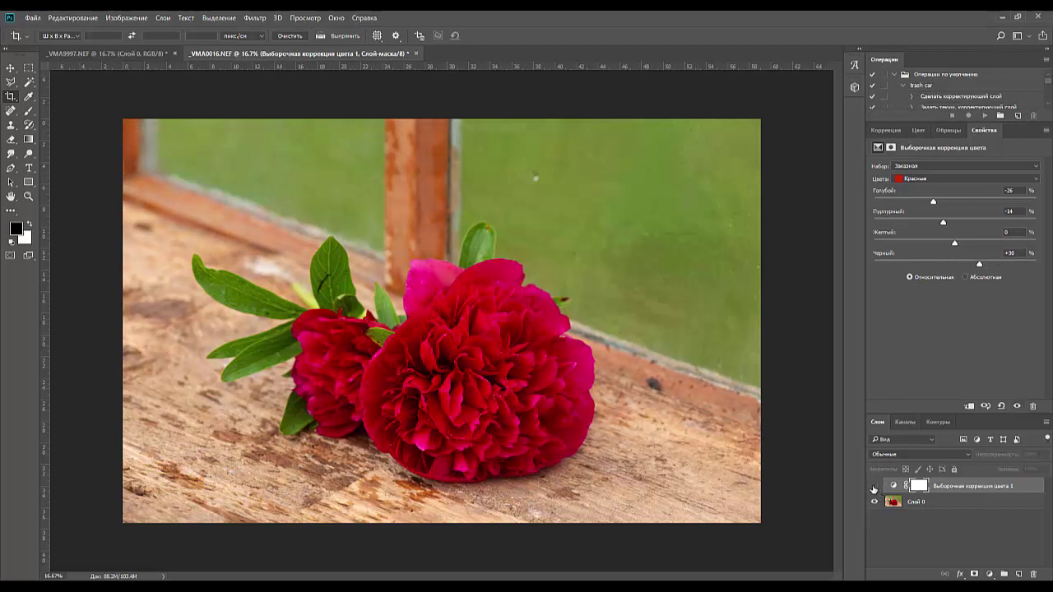
pyautogui.click(874, 486)
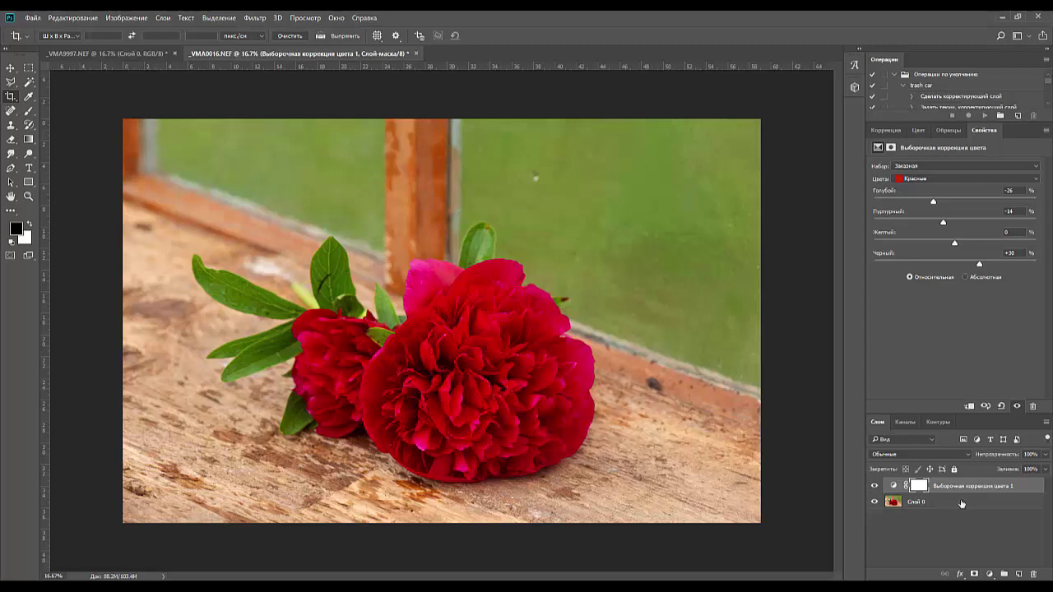
pyautogui.press('Delete')
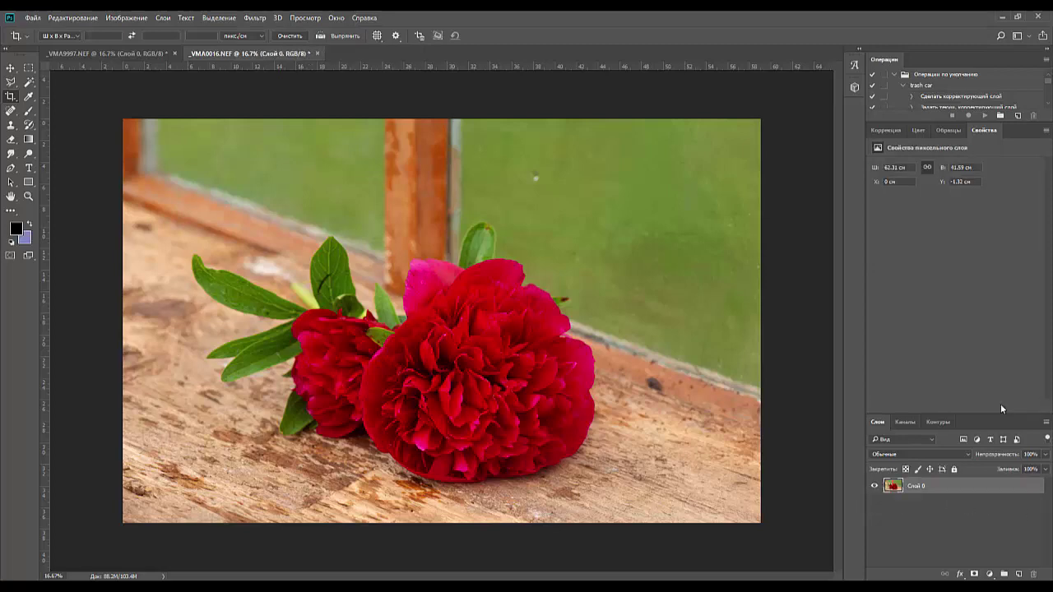
# Export the image for web as a quality 80 JPEG named _VMA1002jpg.jpg in the blumen folder
pyautogui.hotkey('ctrl', 'alt', 'shift', 's')
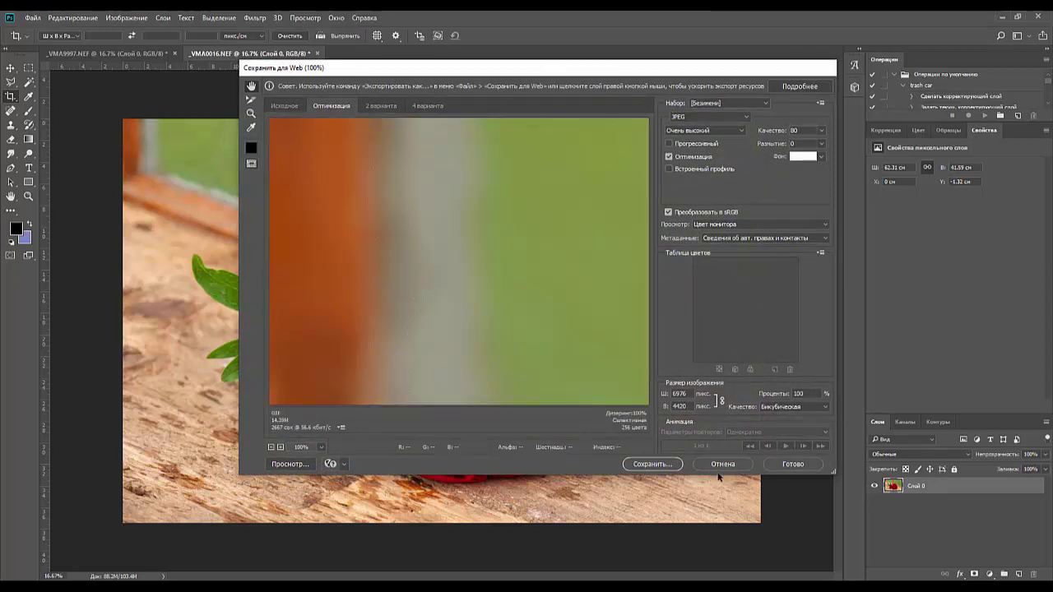
pyautogui.click(651, 465)
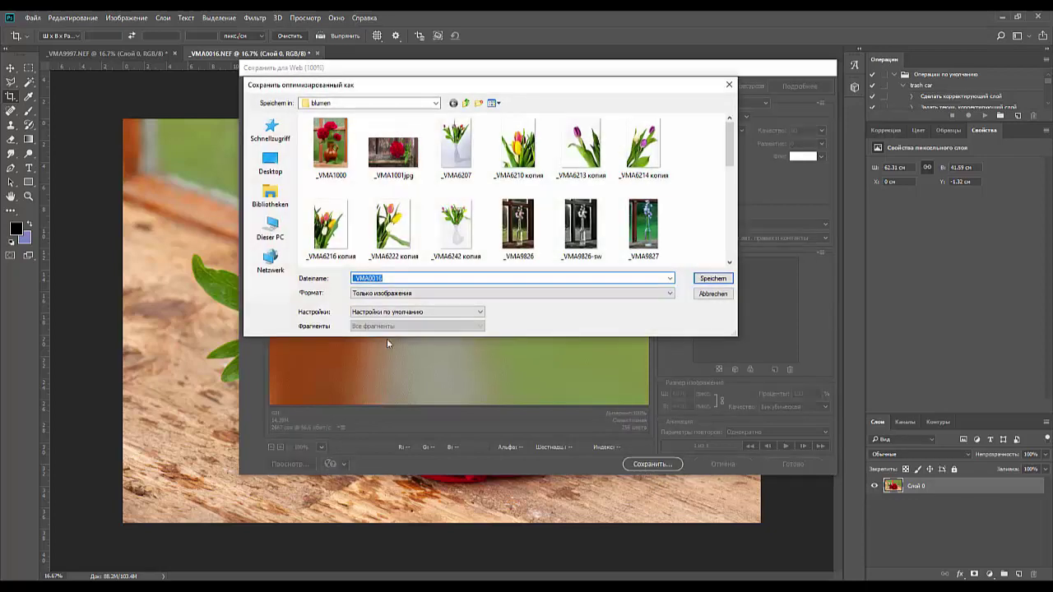
pyautogui.click(376, 148)
pyautogui.click(384, 279)
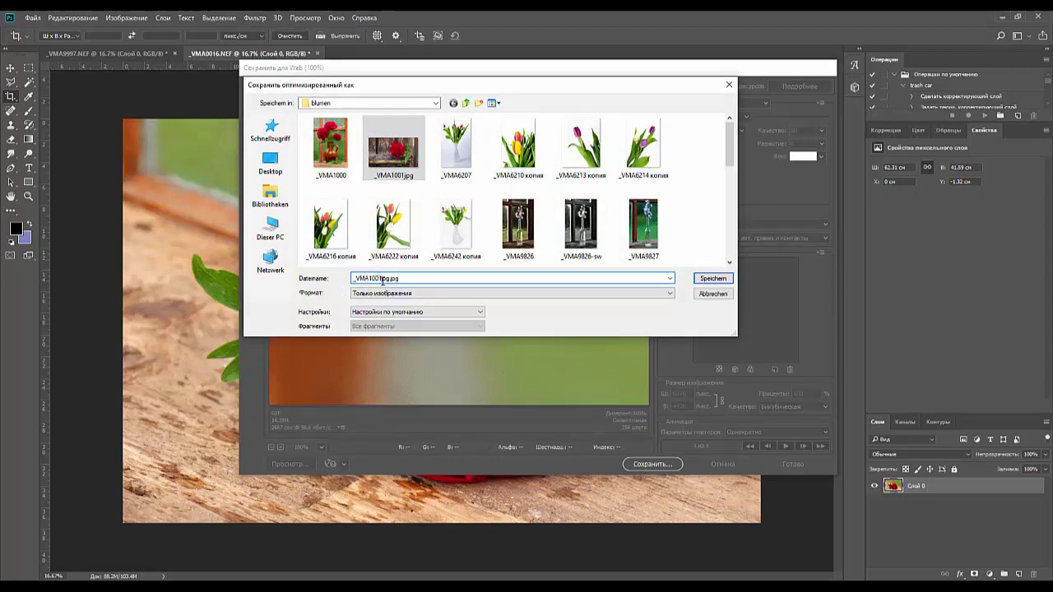
pyautogui.press('BackSpace')
pyautogui.write('2')
pyautogui.click(700, 278)
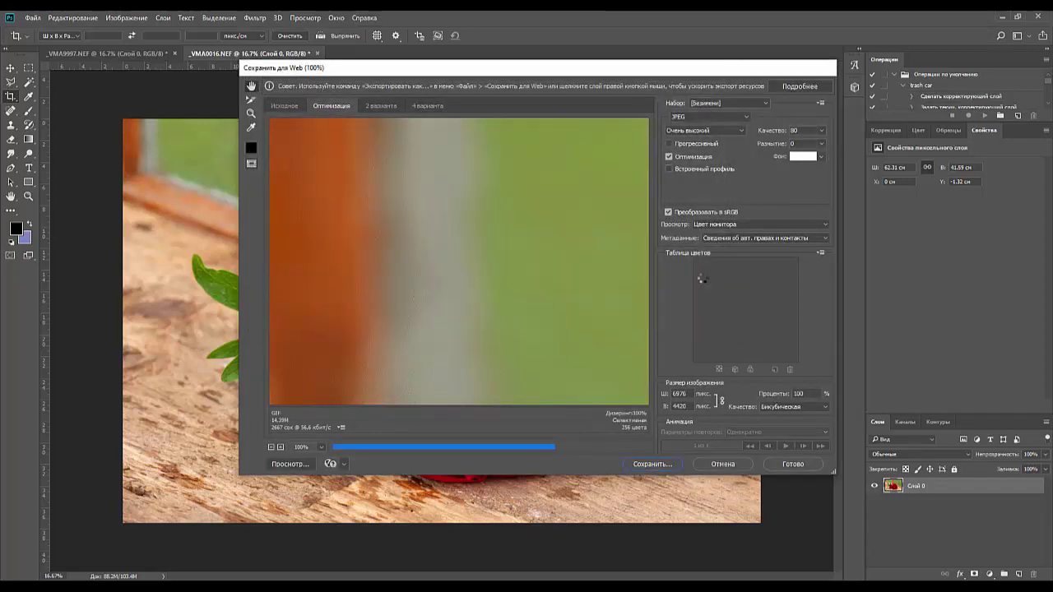